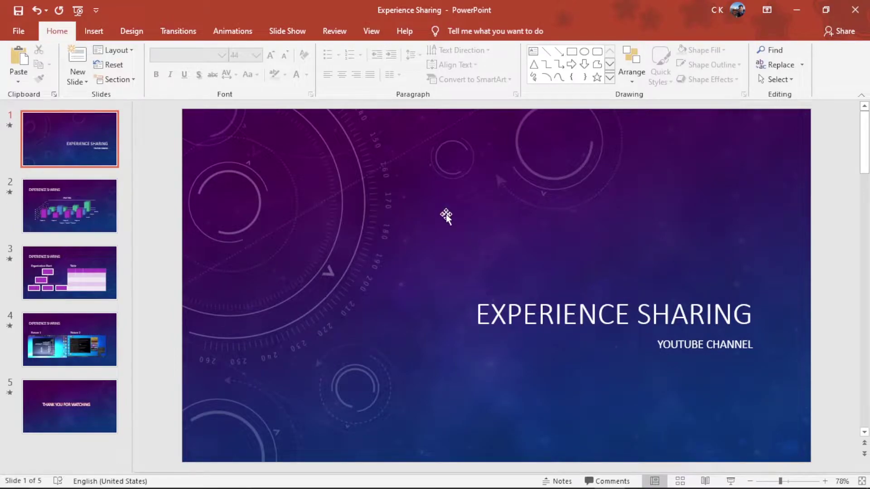
Show the Slide Show ribbon options for the Experience Sharing deck.
left_click(287, 31)
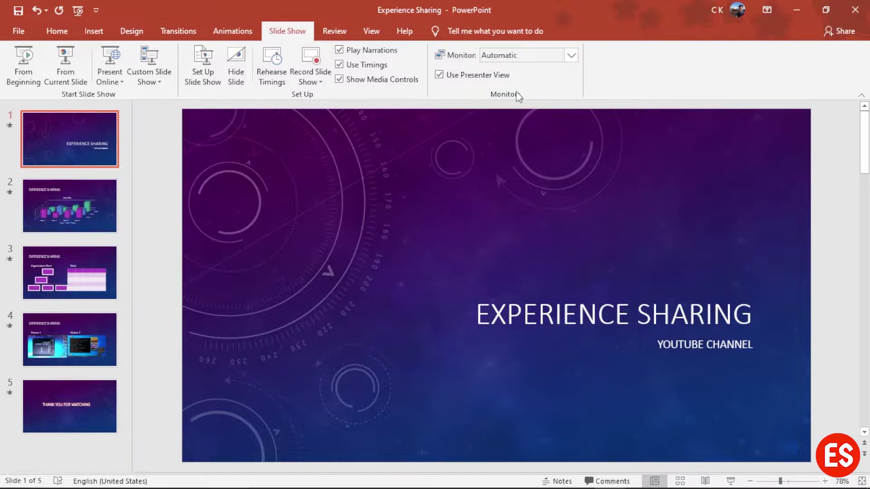
Browse the thumbnails to the Thank You slide and back to slide 3's org chart and table.
left_click(71, 289)
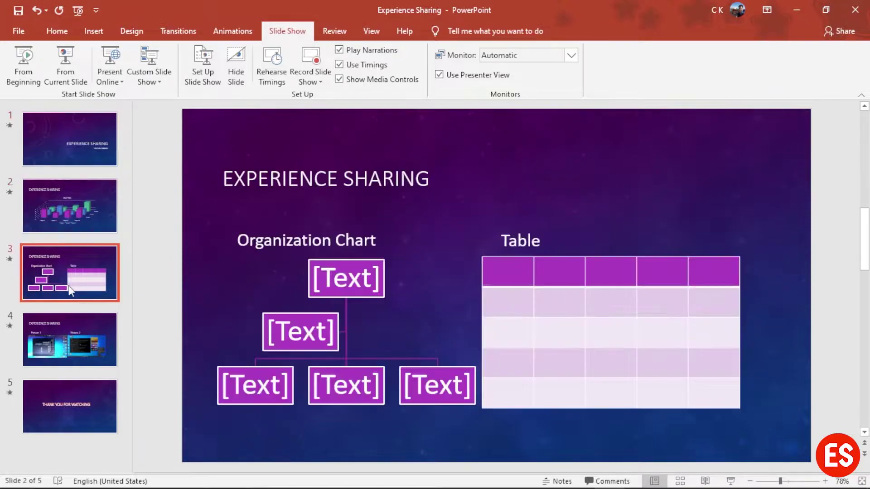
left_click(71, 388)
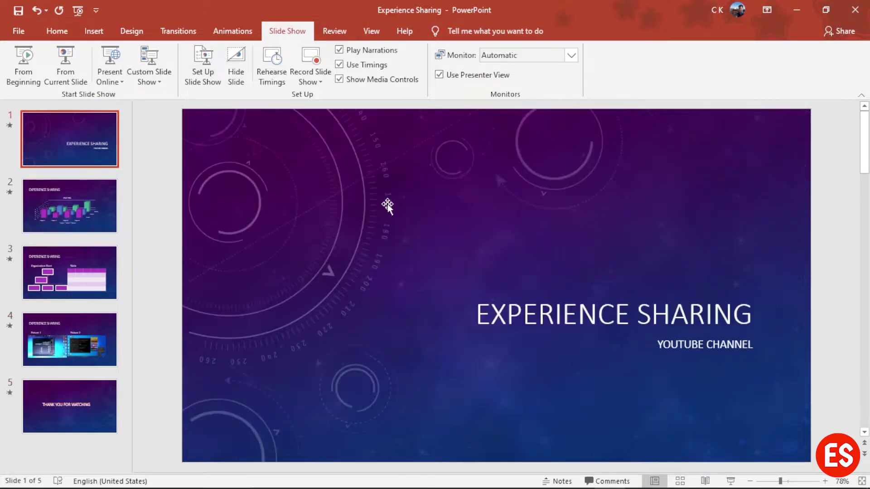
left_click(96, 285)
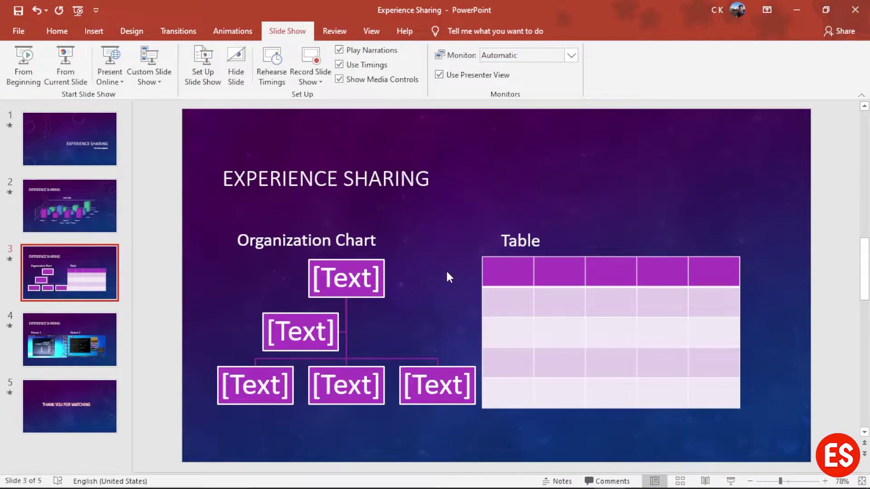
Try starting the slide show from the beginning and from the current slide.
left_click(36, 68)
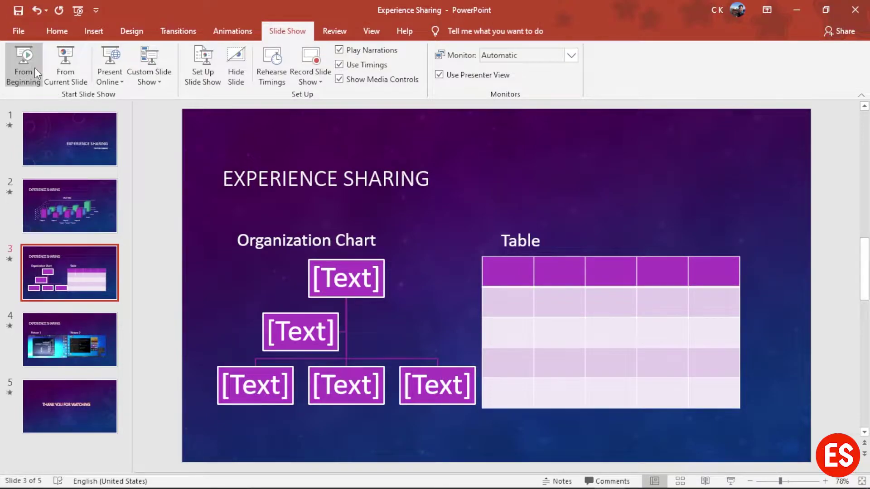
left_click(731, 480)
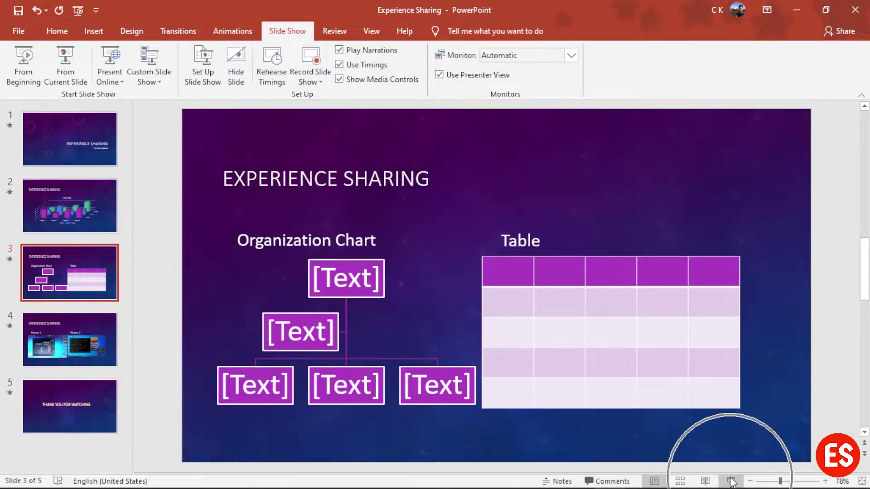
left_click(732, 481)
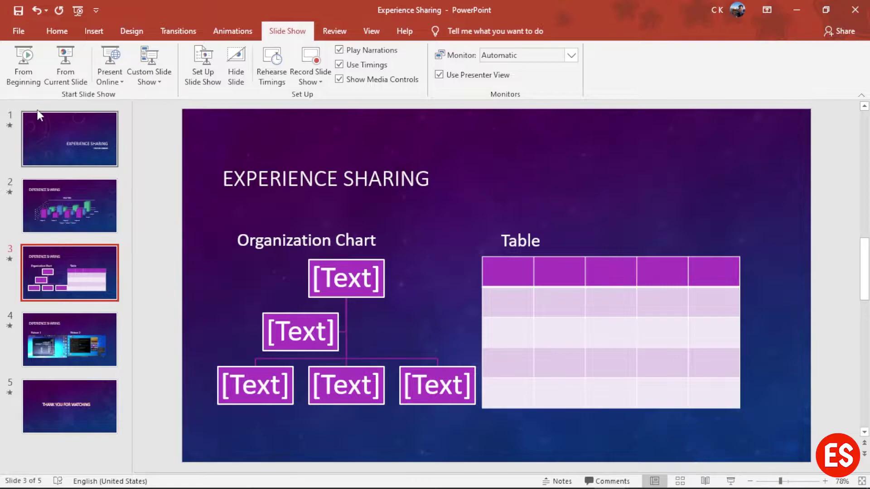
left_click(18, 71)
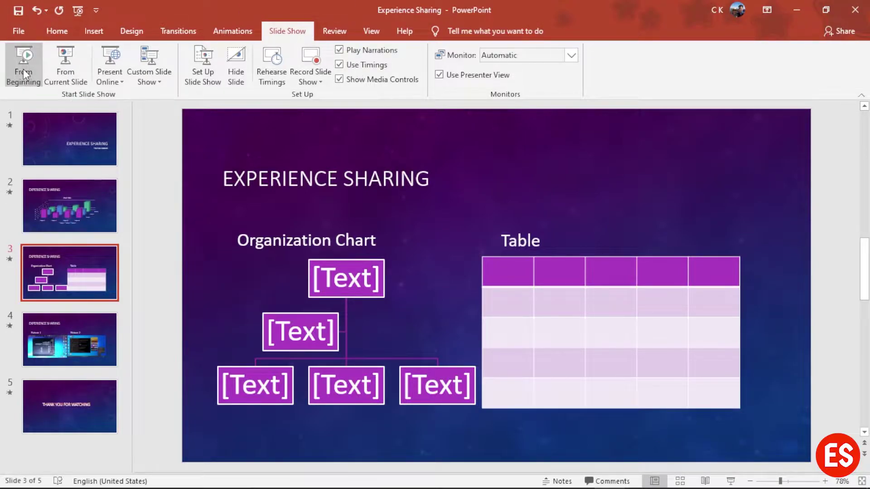
Play the show From Beginning through all five slides and exit at the end screen.
left_click(26, 65)
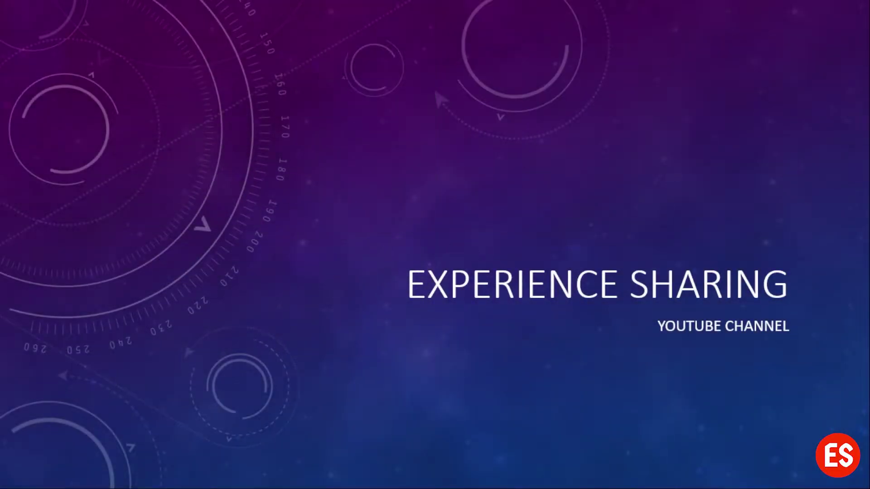
left_click(537, 193)
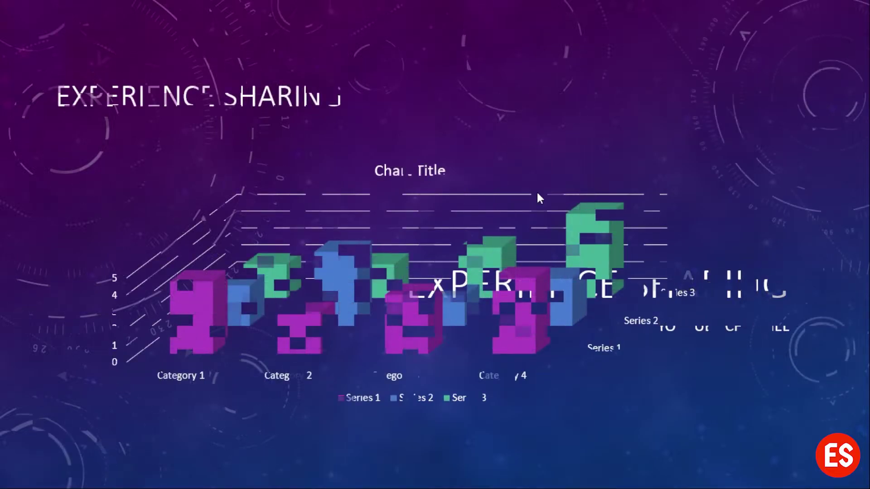
left_click(605, 154)
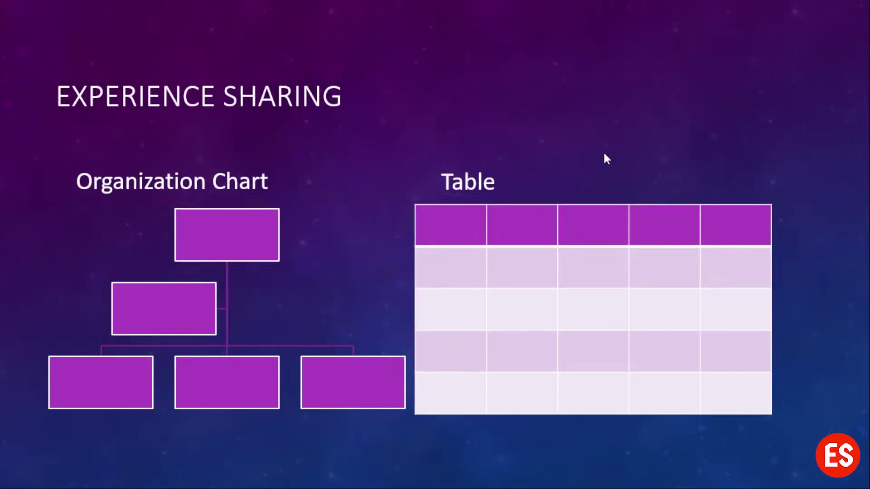
left_click(604, 154)
left_click(606, 158)
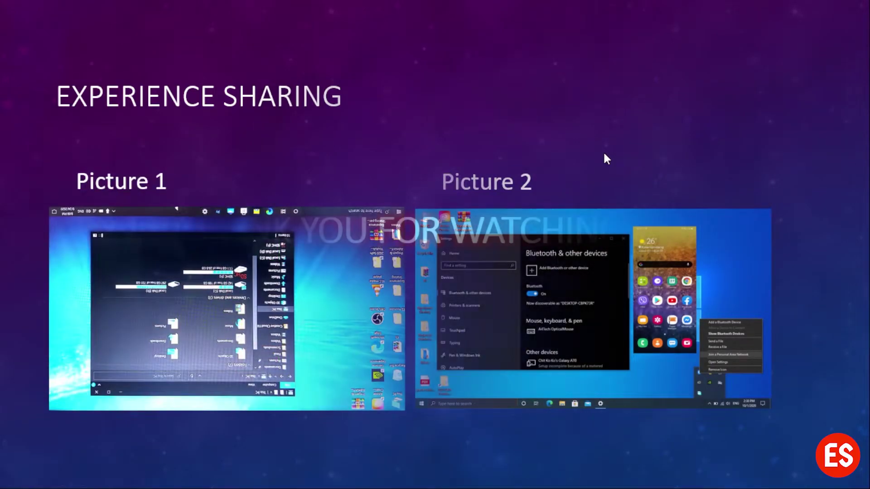
left_click(606, 158)
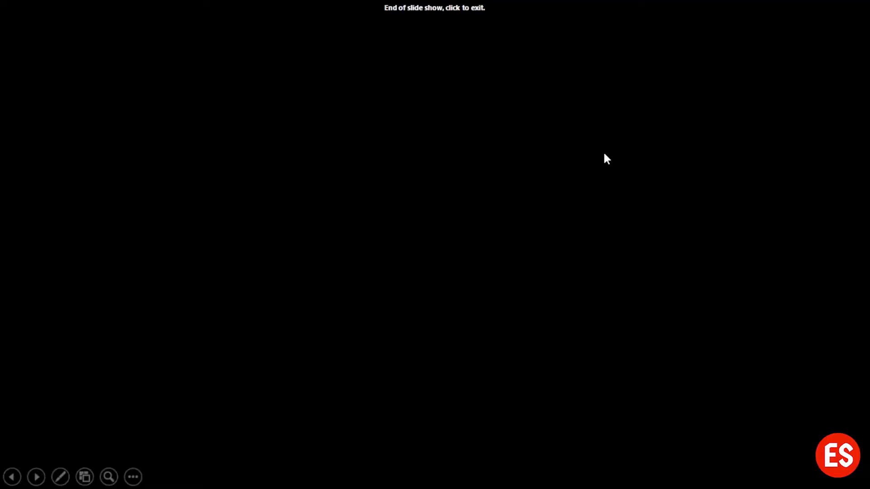
left_click(606, 158)
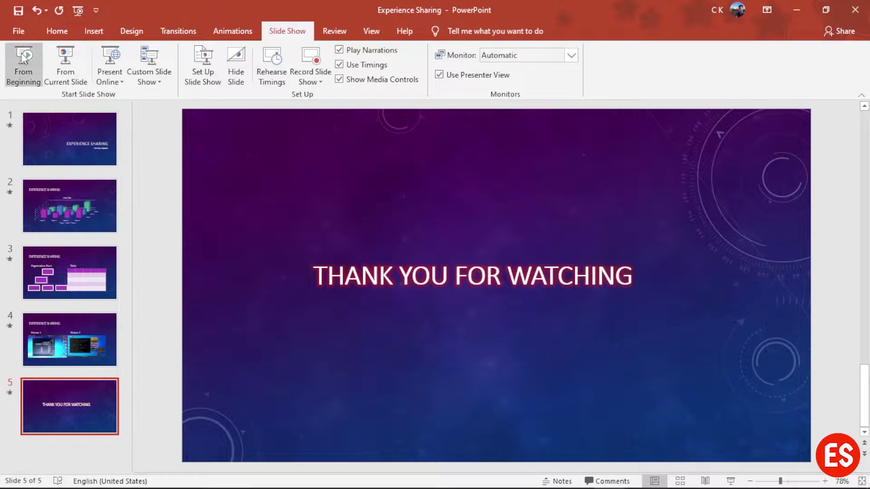
left_click(34, 61)
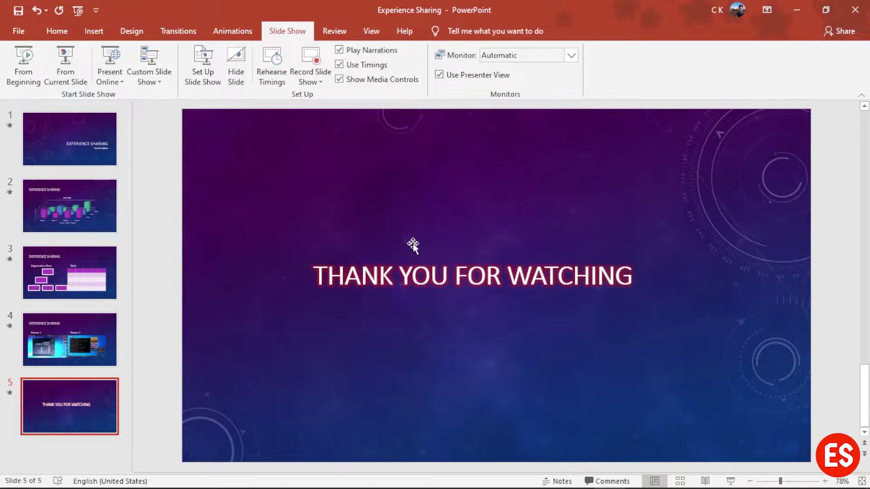
left_click(104, 34)
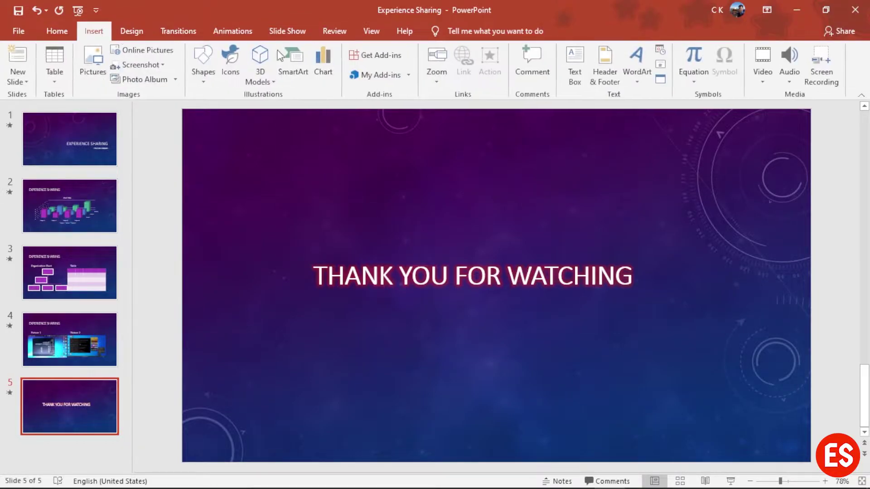
left_click(177, 32)
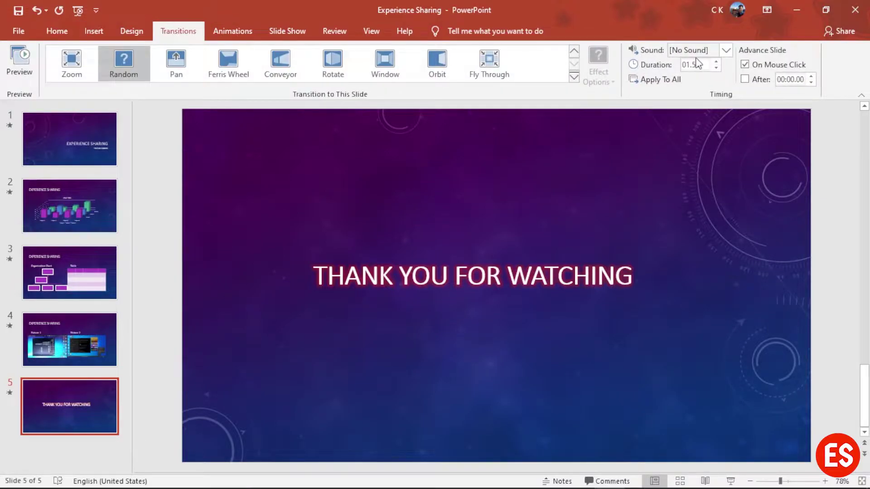
left_click(224, 34)
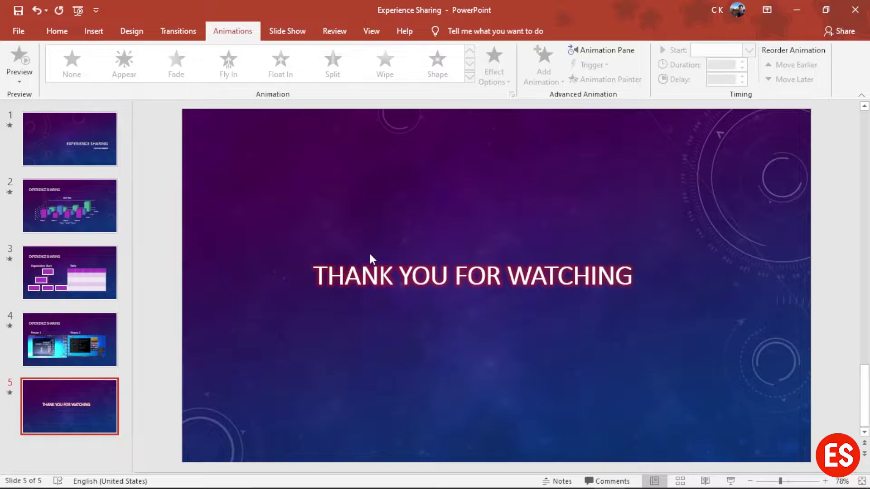
left_click(287, 31)
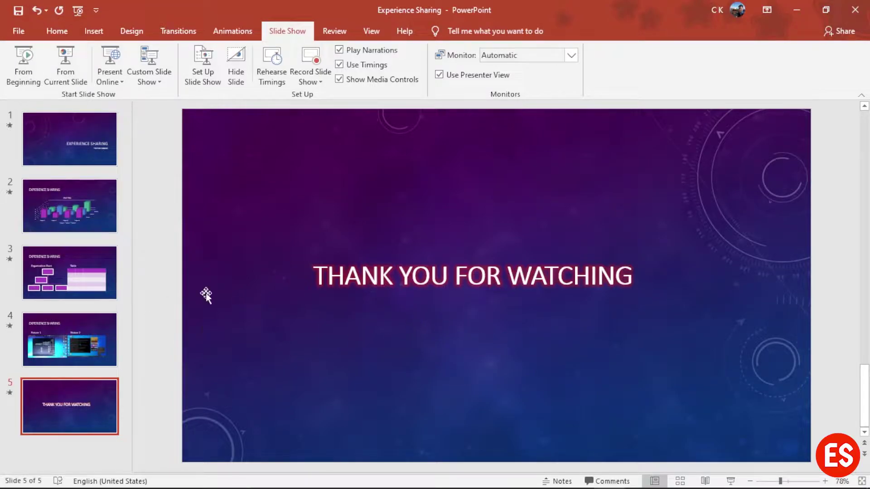
Play the show from slide 3 through the Picture and Thank You slides, then exit.
left_click(56, 254)
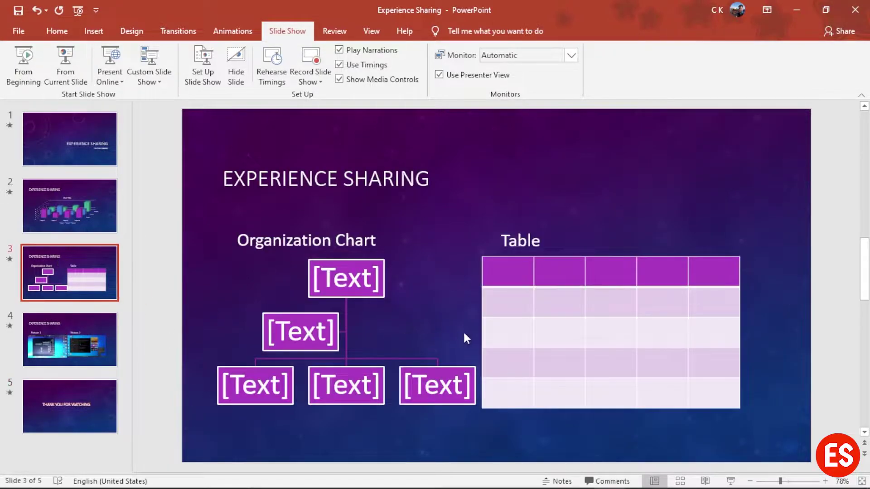
left_click(349, 334)
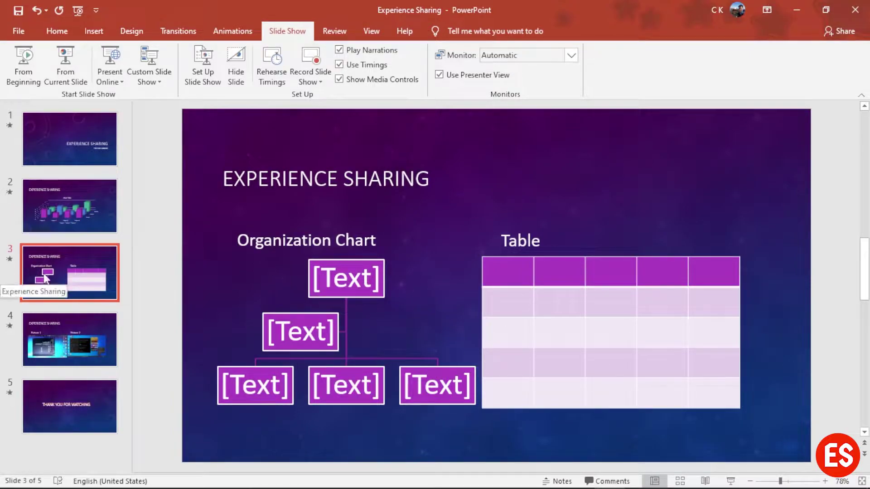
left_click(72, 62)
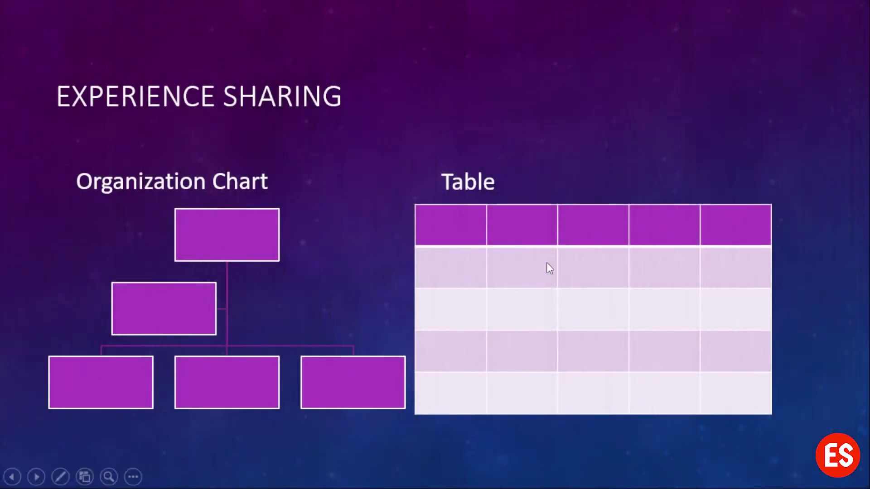
left_click(579, 403)
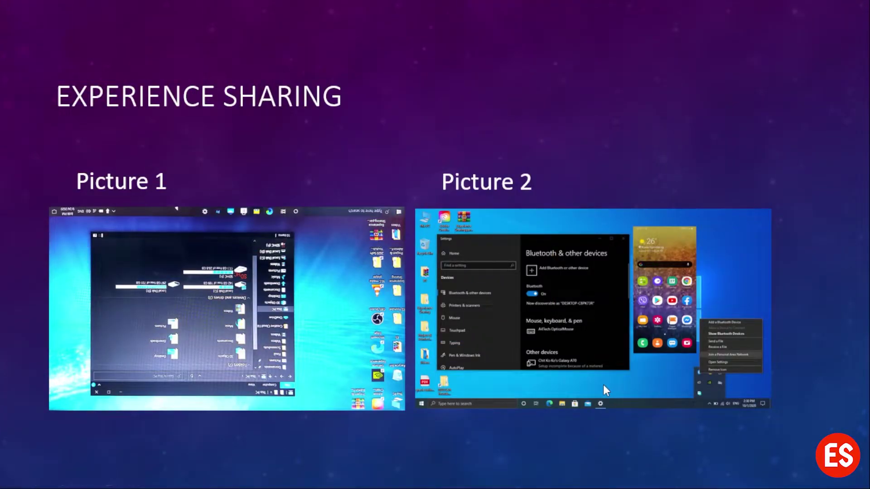
left_click(603, 386)
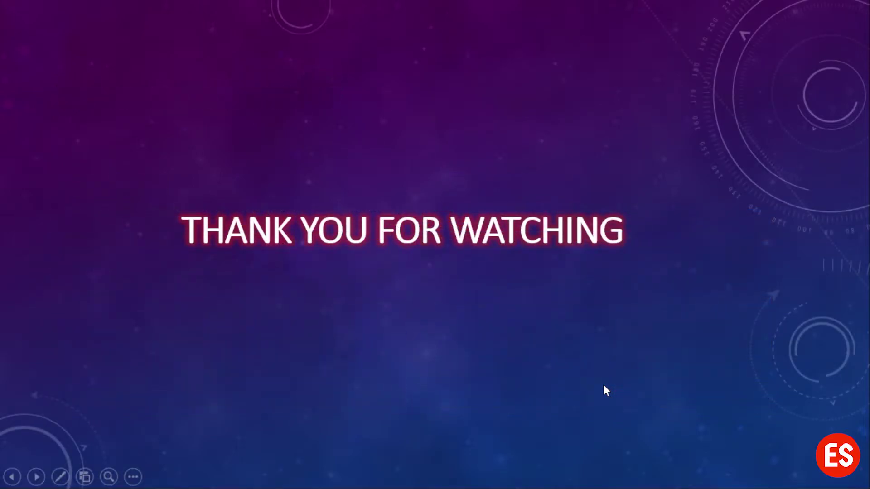
left_click(604, 386)
left_click(604, 385)
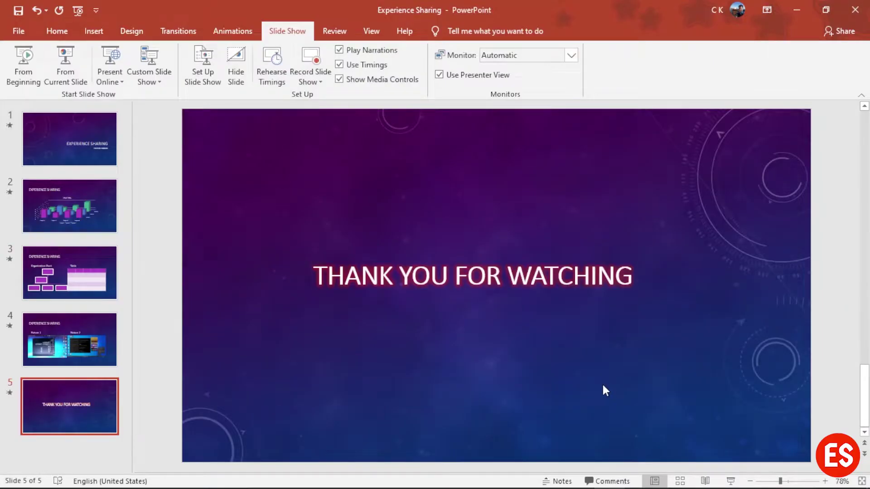
left_click(69, 73)
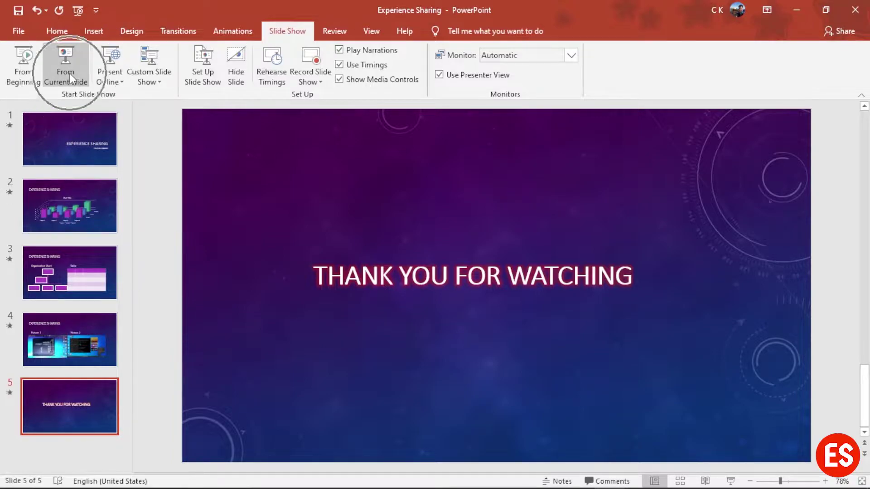
left_click(118, 83)
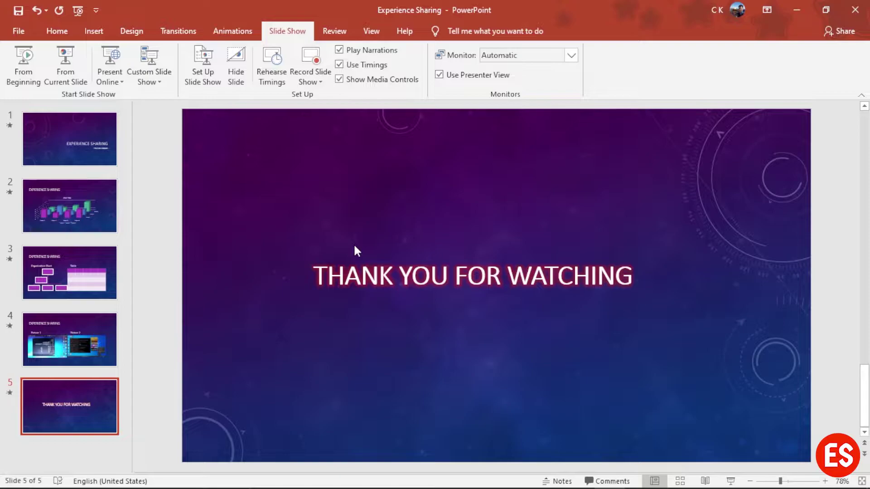
left_click(117, 84)
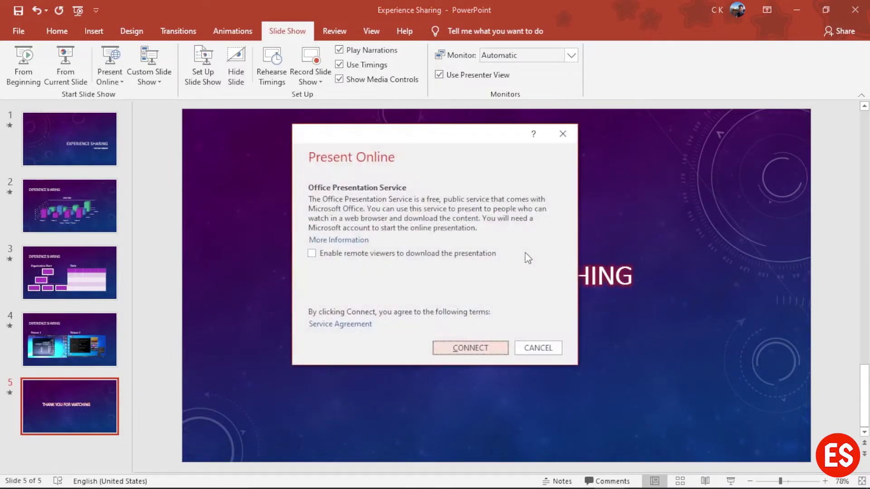
left_click(312, 253)
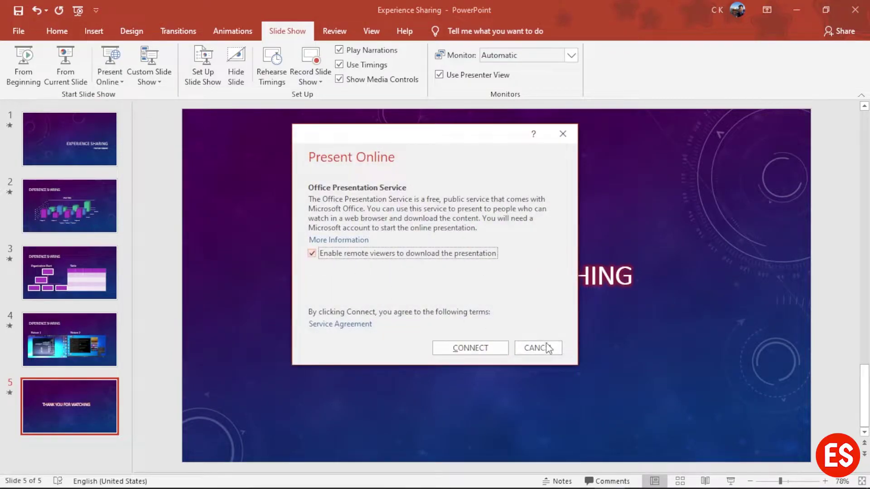
left_click(460, 348)
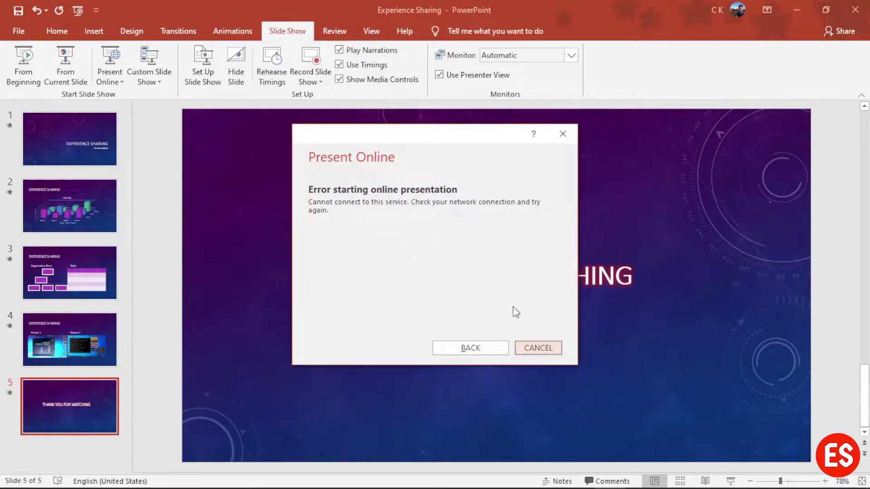
left_click(539, 348)
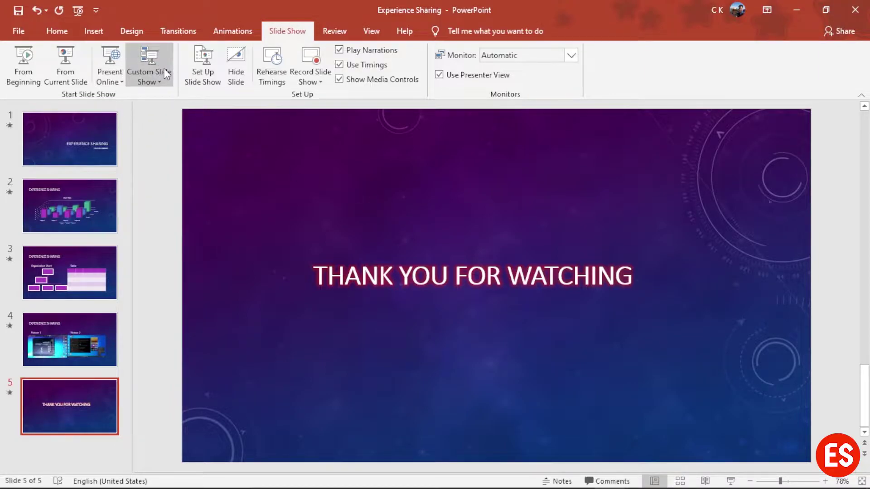
Define a new custom show containing slides 1, 3 and 5.
left_click(156, 78)
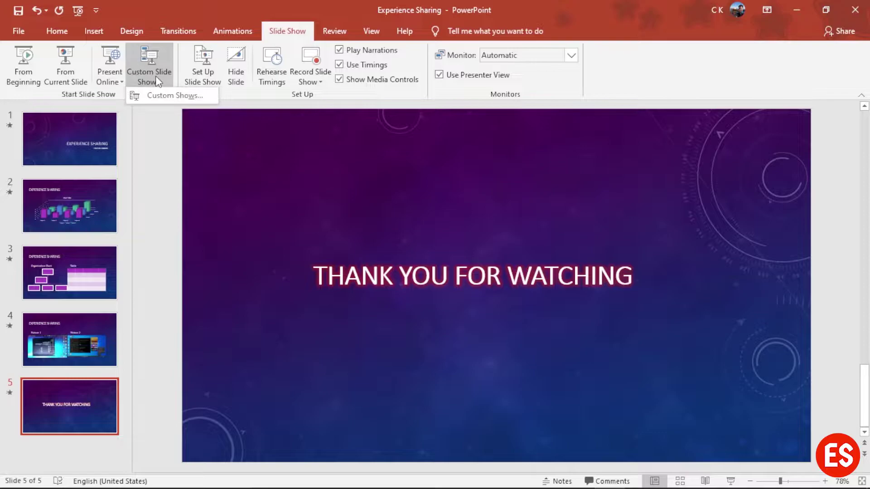
left_click(159, 96)
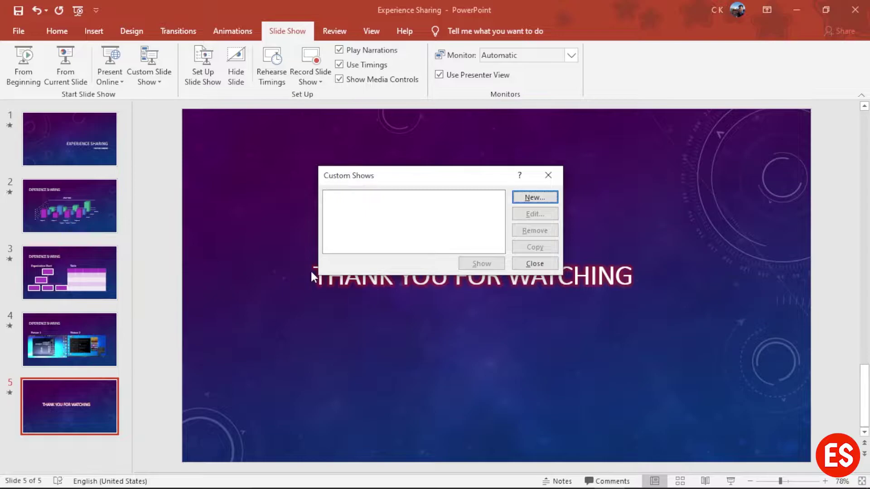
left_click(539, 202)
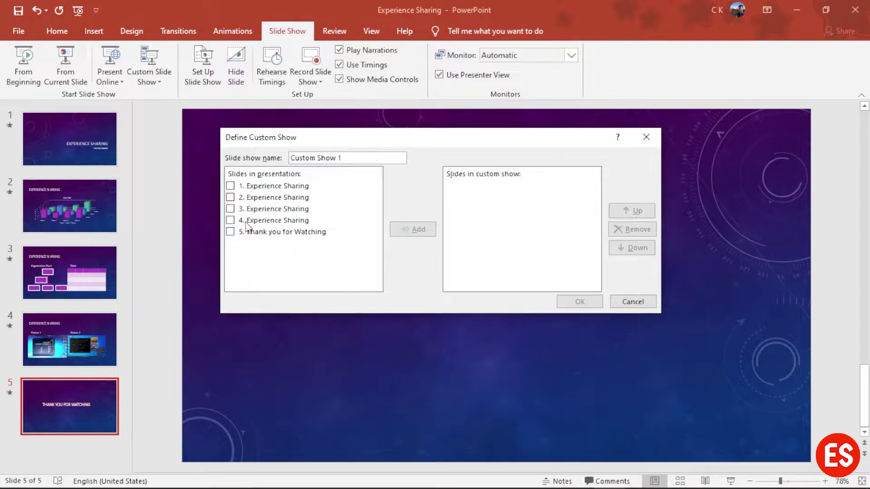
left_click(231, 187)
left_click(231, 211)
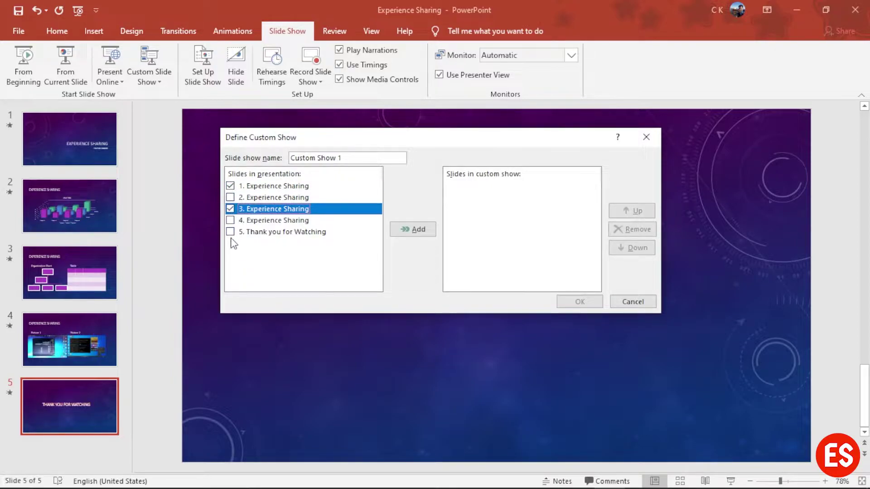
left_click(230, 231)
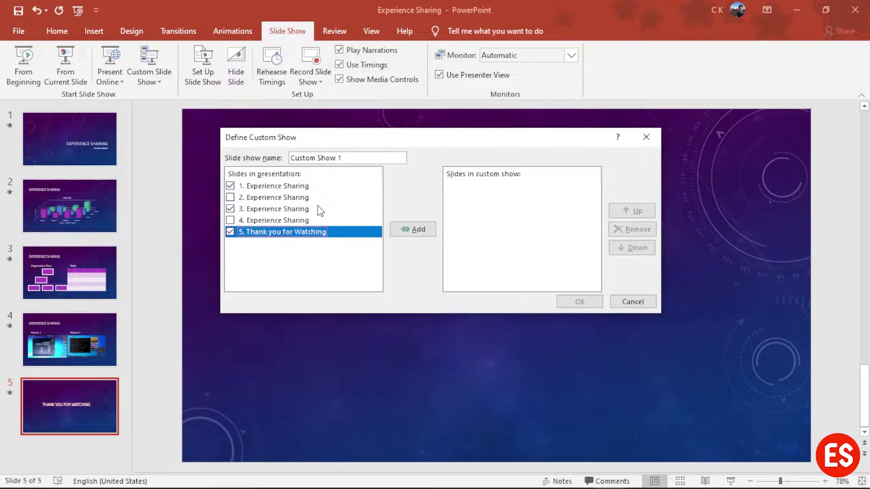
left_click(425, 232)
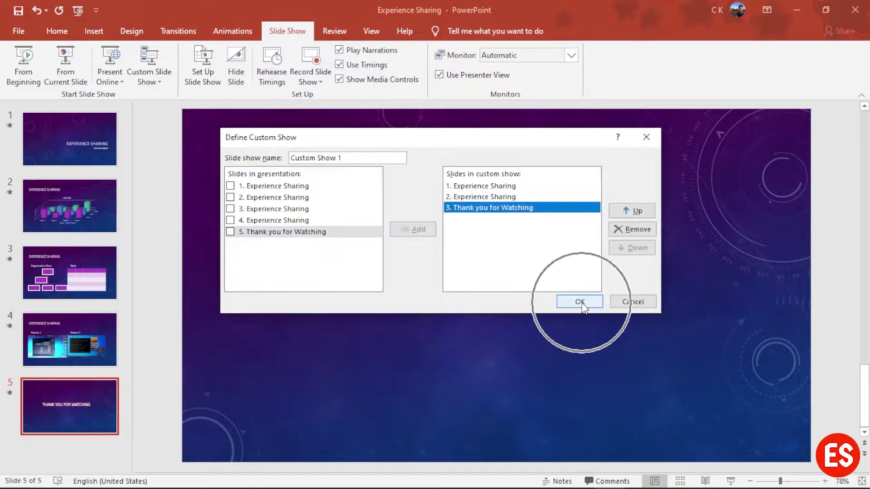
Rename the custom show to 'Selection Show', save it and close Custom Shows.
left_click_drag(354, 157, 293, 159)
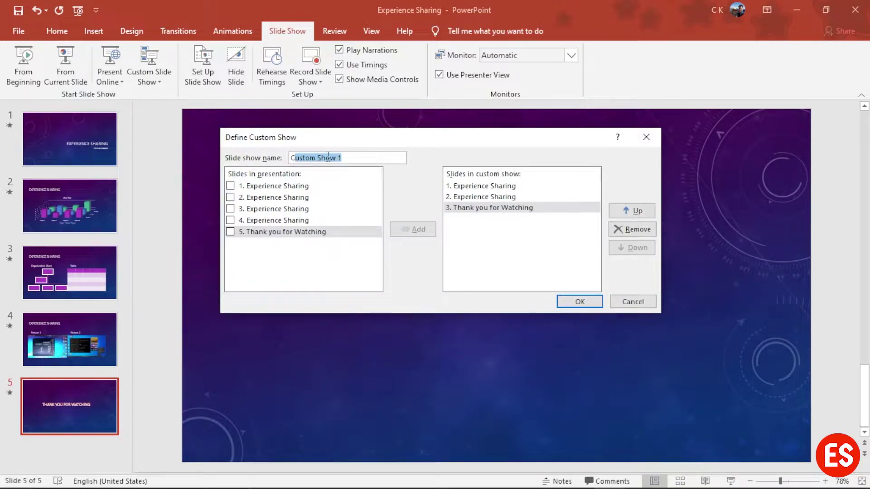
left_click(293, 159)
left_click_drag(351, 157, 293, 159)
key("BackSpace")
type("S")
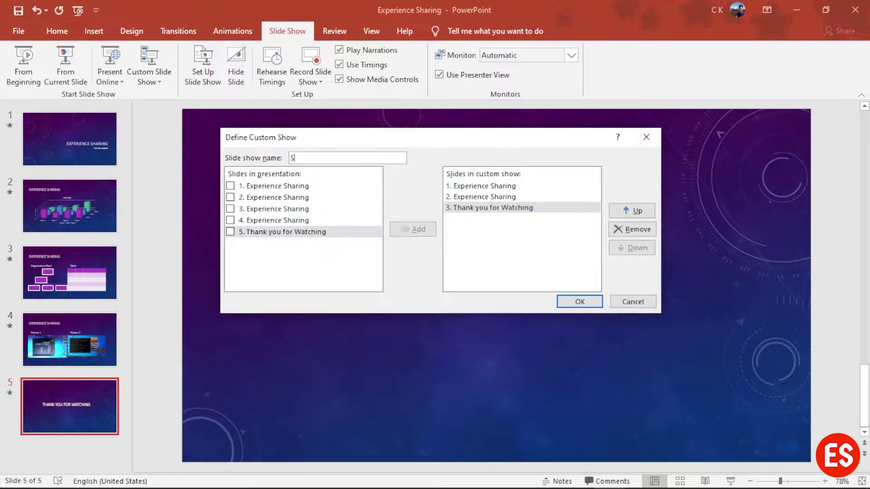
type("election ")
type("Show")
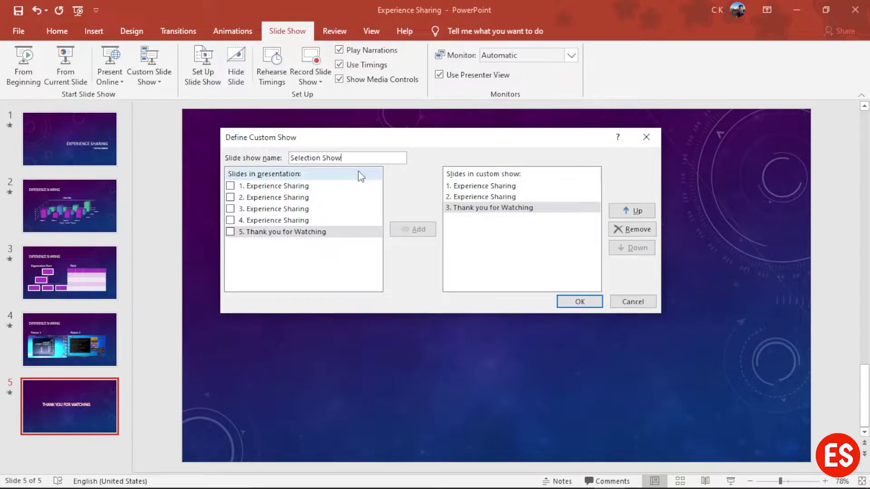
left_click(578, 303)
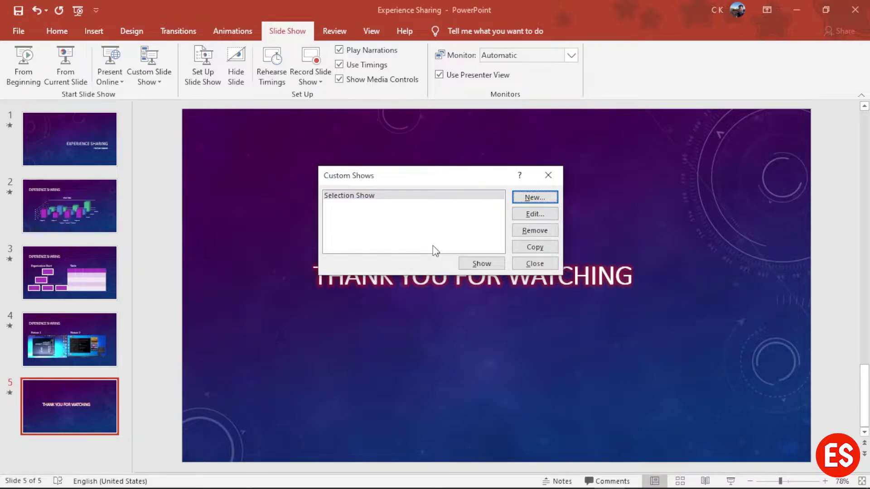
left_click(548, 264)
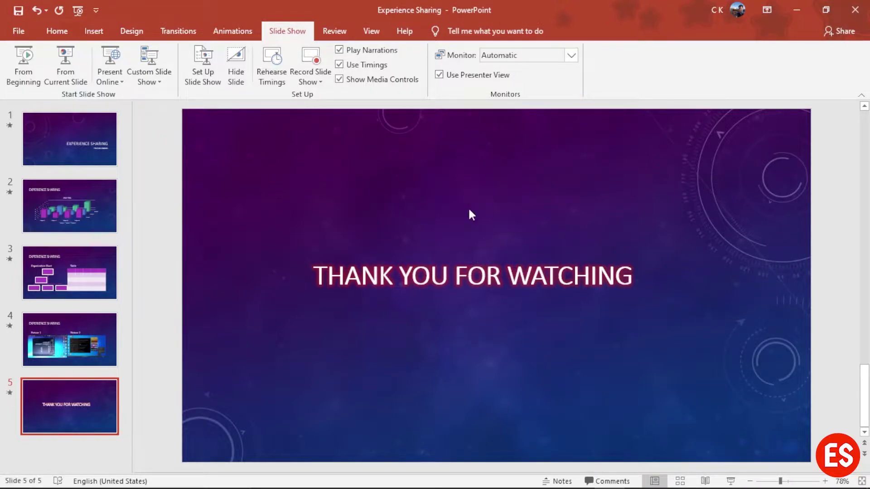
left_click(161, 84)
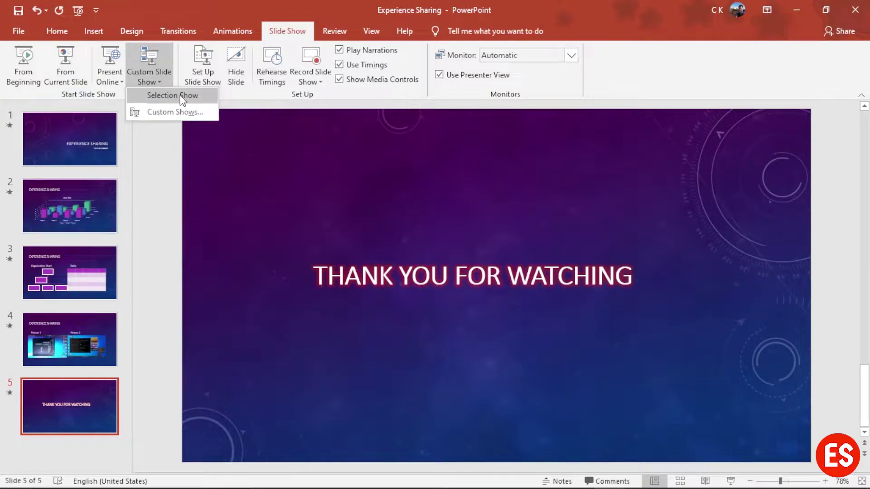
left_click(172, 95)
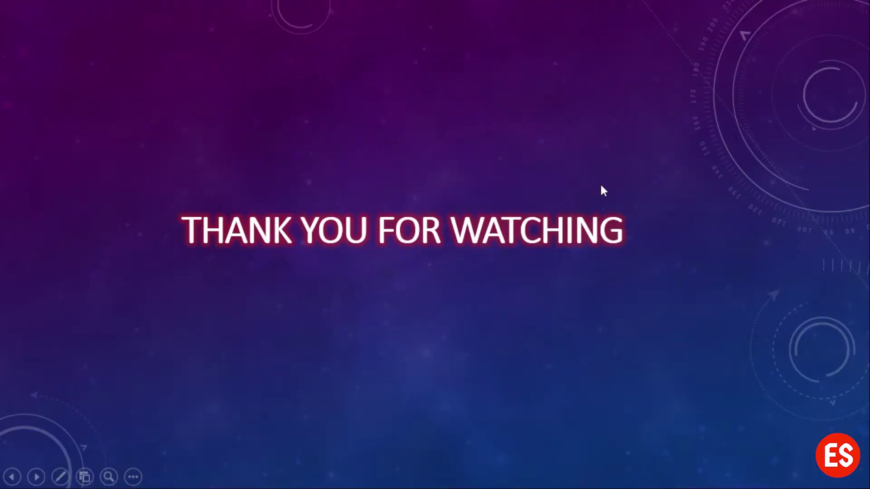
left_click(601, 186)
left_click(602, 186)
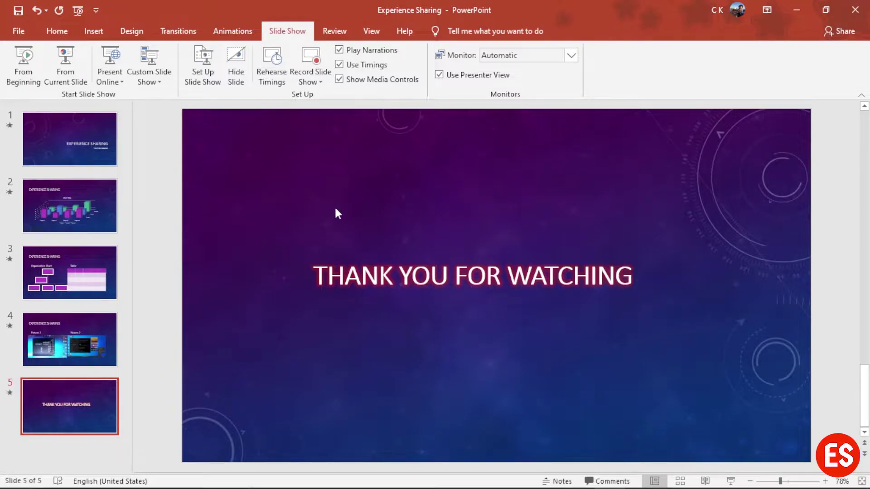
left_click(25, 64)
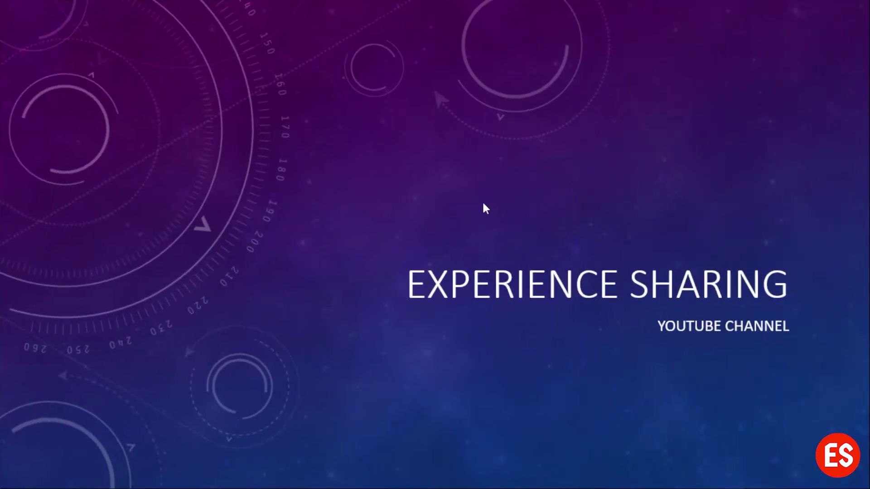
left_click(507, 184)
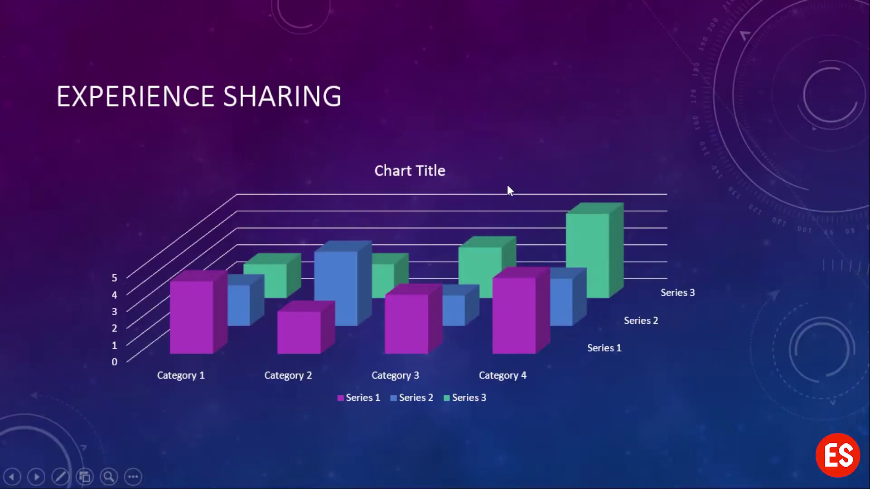
left_click(507, 185)
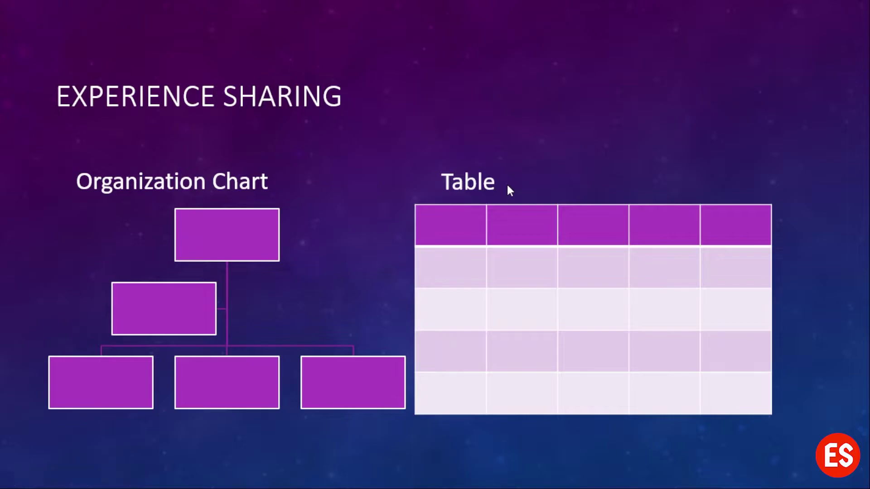
left_click(507, 184)
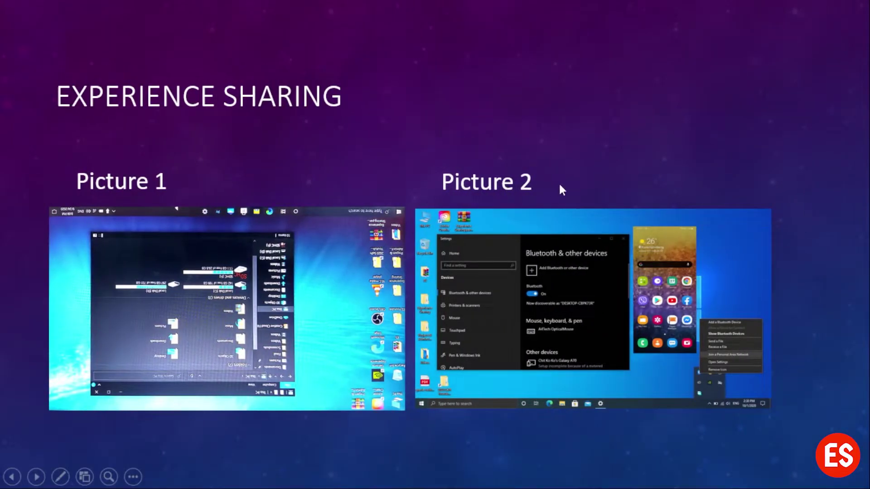
left_click(592, 189)
left_click(591, 188)
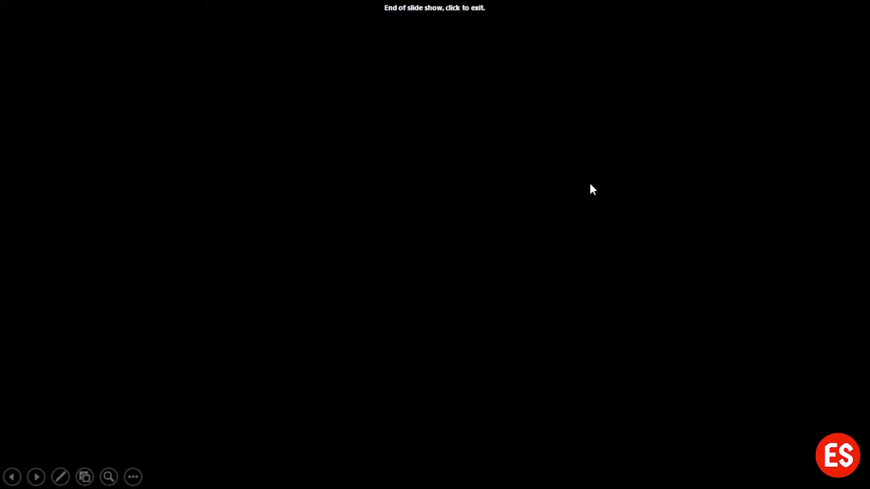
left_click(591, 188)
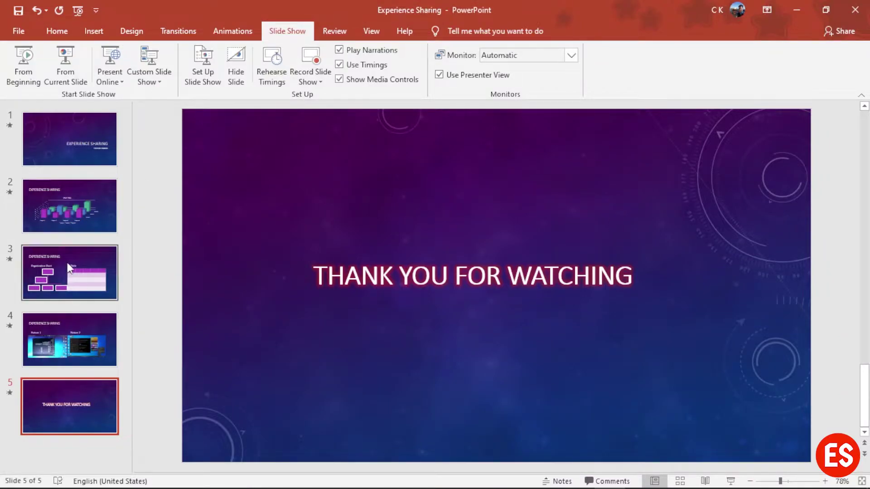
Play the Selection Show through its three slides and exit at the end.
left_click(158, 83)
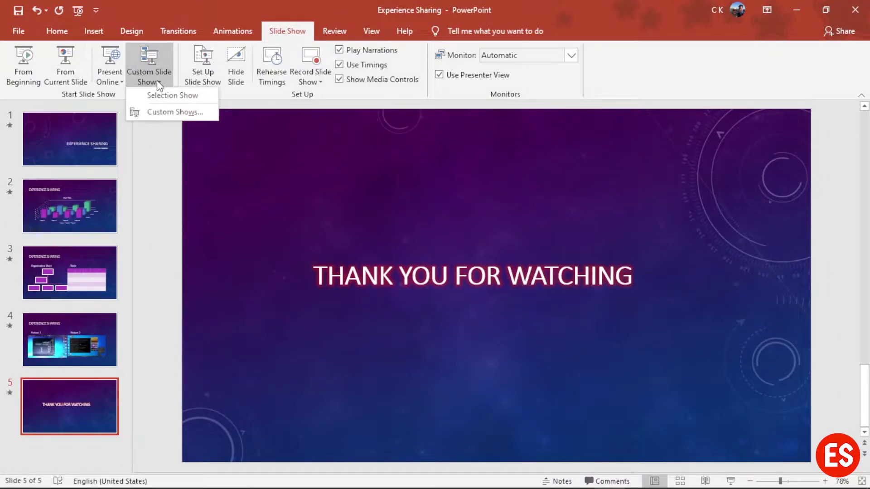
left_click(168, 93)
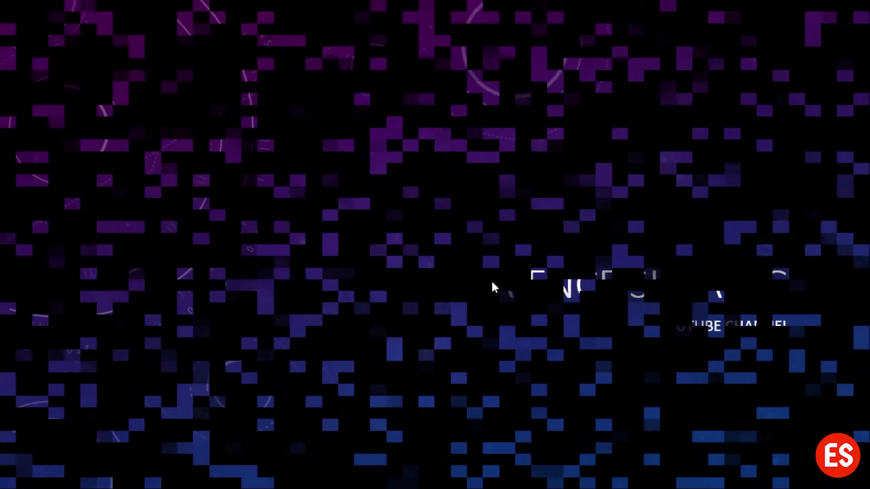
left_click(556, 278)
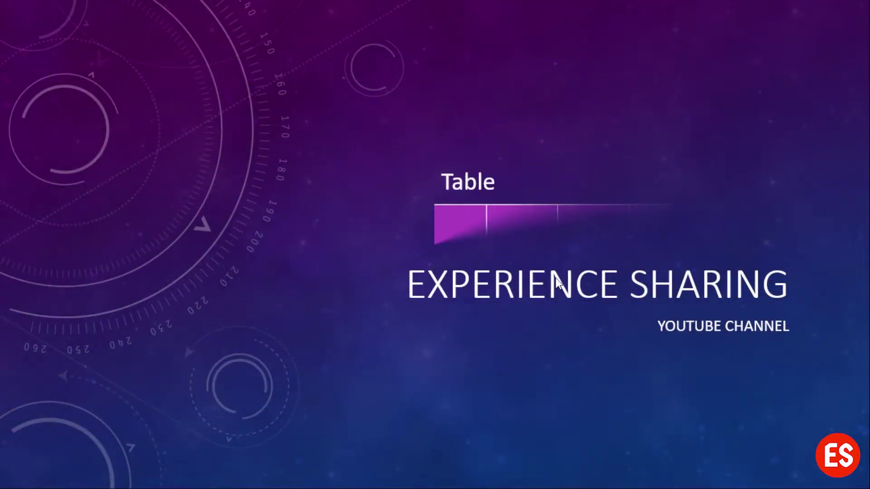
left_click(556, 278)
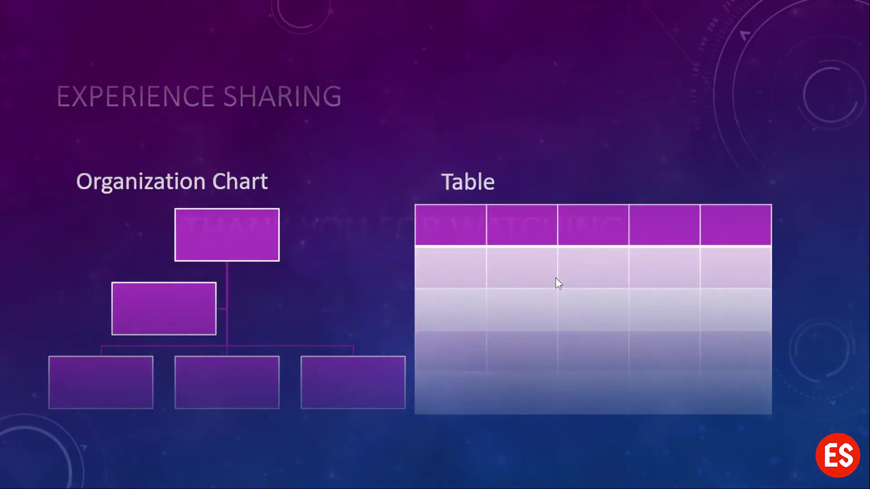
left_click(555, 276)
left_click(555, 276)
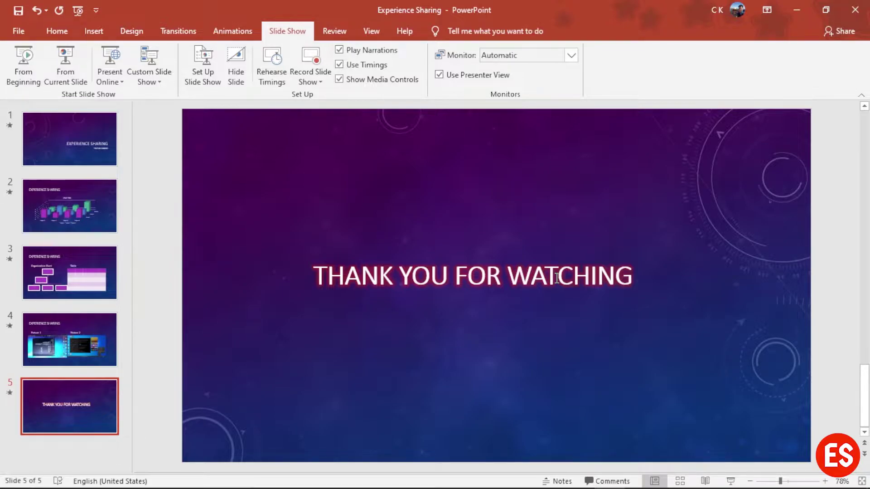
Launch the Selection Show again and stop it with End Show from the right-click menu.
left_click(159, 83)
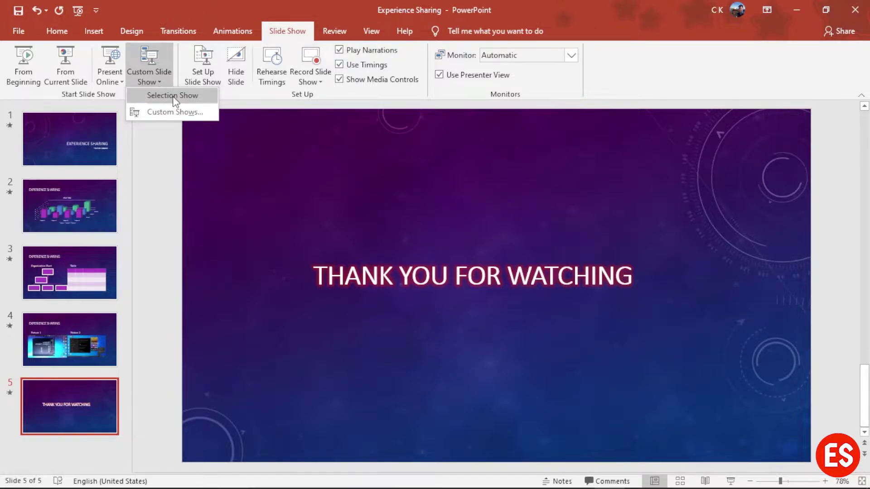
left_click(173, 96)
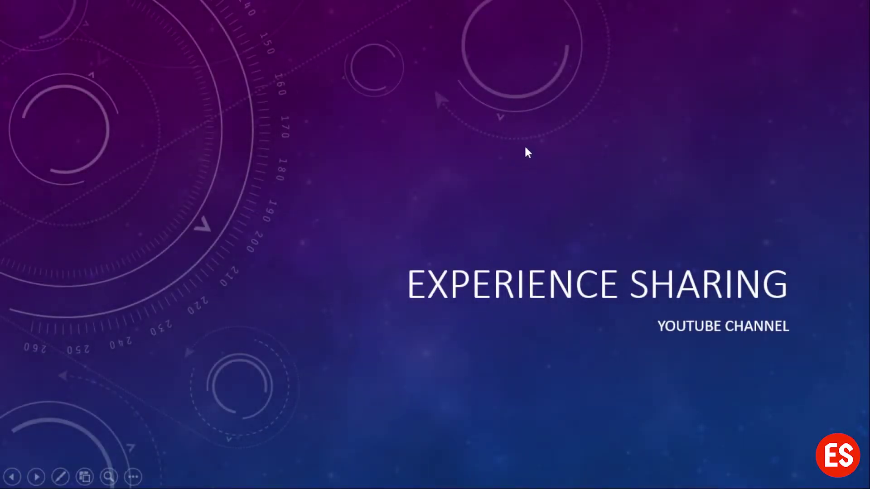
right_click(668, 155)
left_click(698, 336)
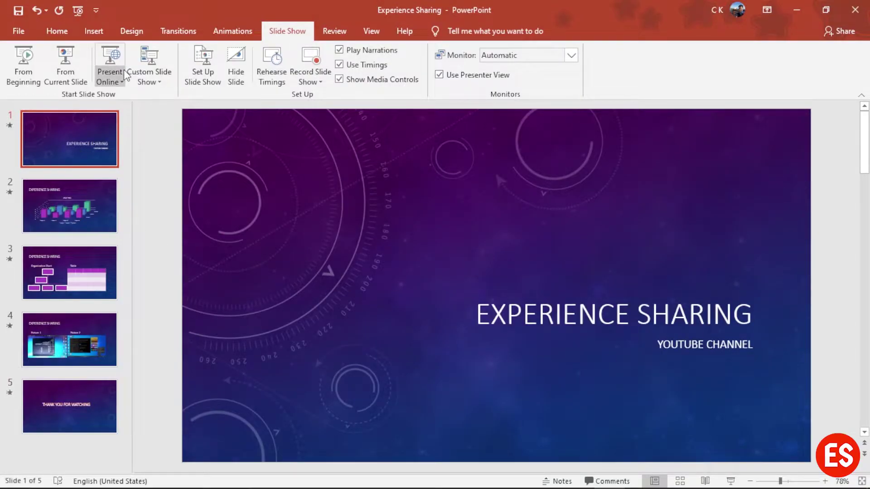
Remove Selection Show in the Custom Shows dialog and close it.
left_click(155, 81)
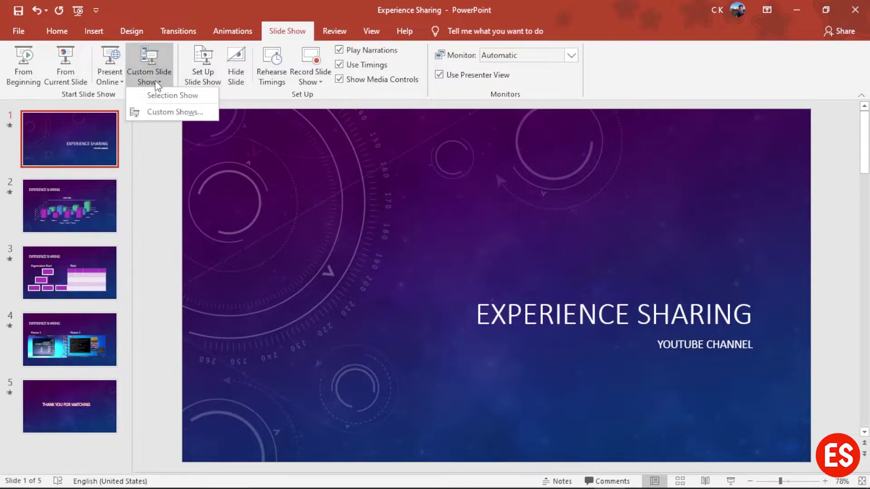
left_click(181, 111)
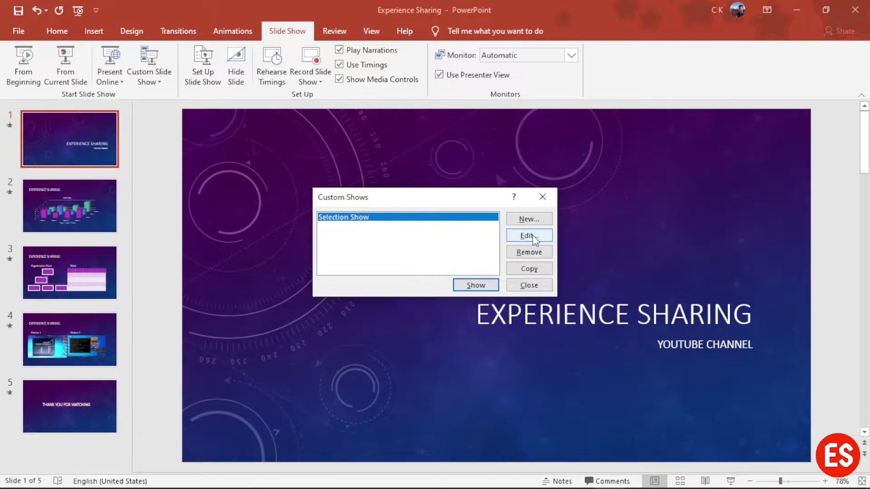
left_click(528, 252)
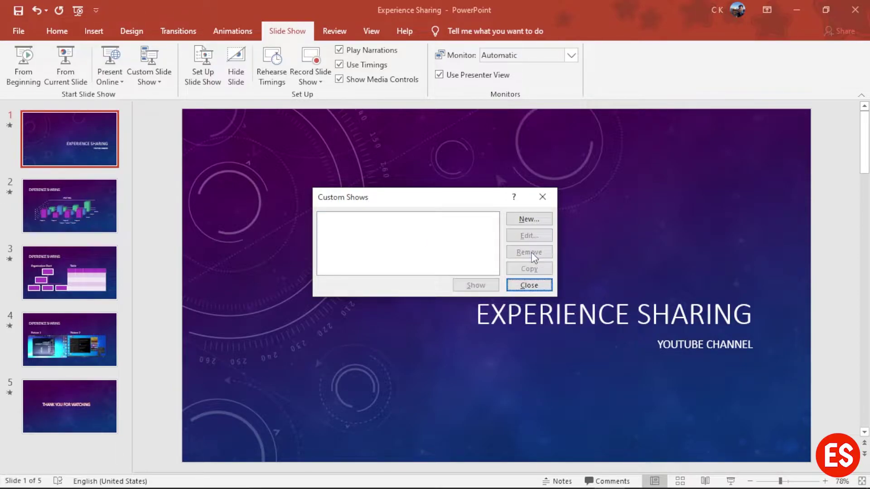
left_click(530, 285)
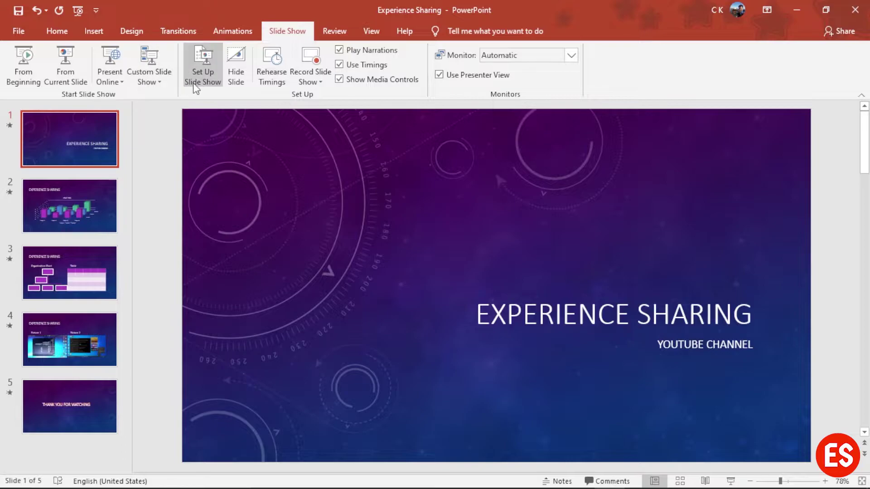
left_click(164, 83)
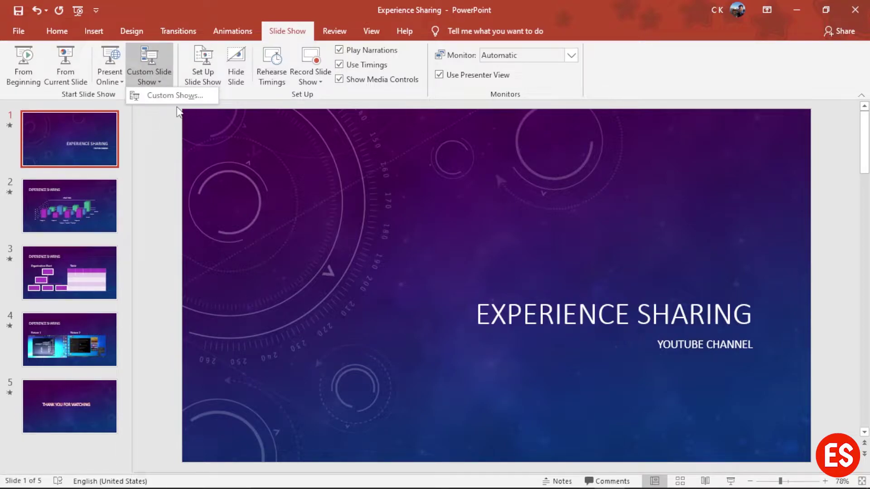
left_click(366, 232)
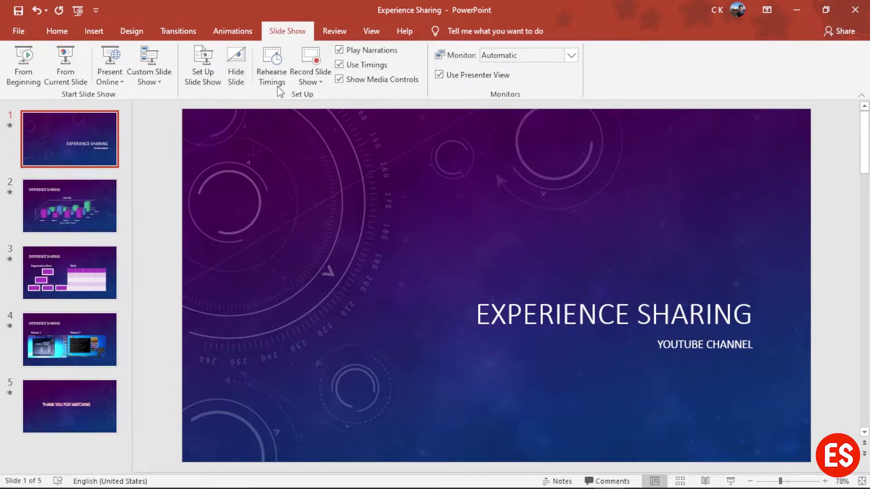
left_click(240, 72)
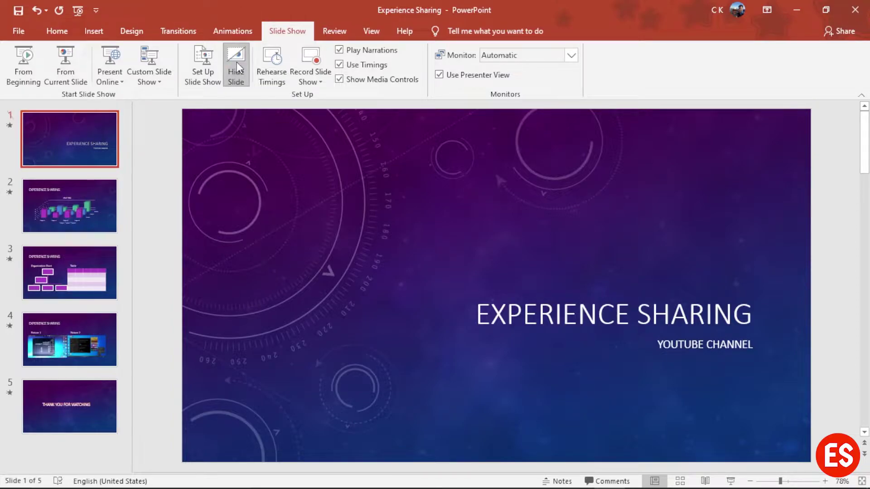
Hide the title slide and slide 3 from the slide show.
left_click(237, 62)
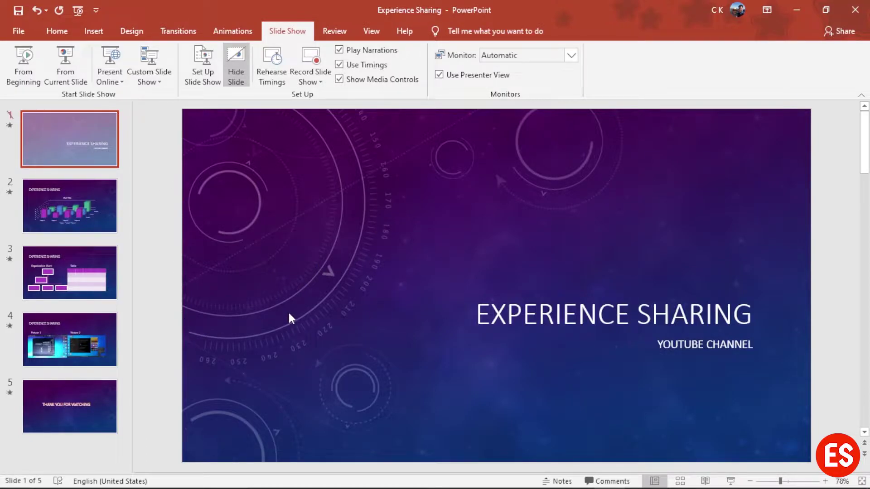
left_click(90, 285)
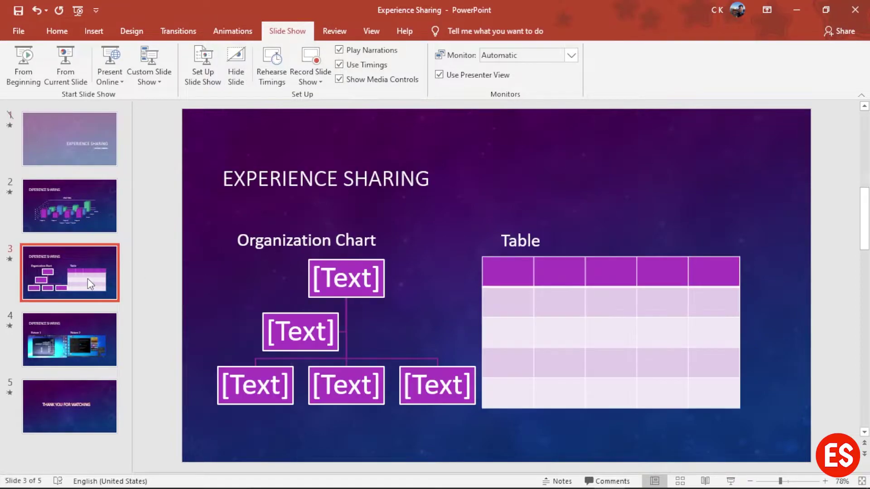
left_click(237, 67)
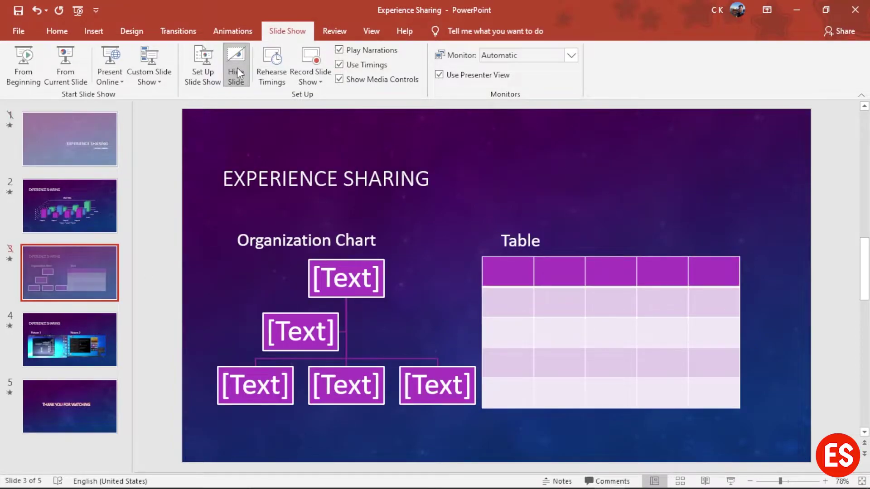
Play the show from the beginning, skipping hidden slides, then unhide the title slide.
left_click(20, 68)
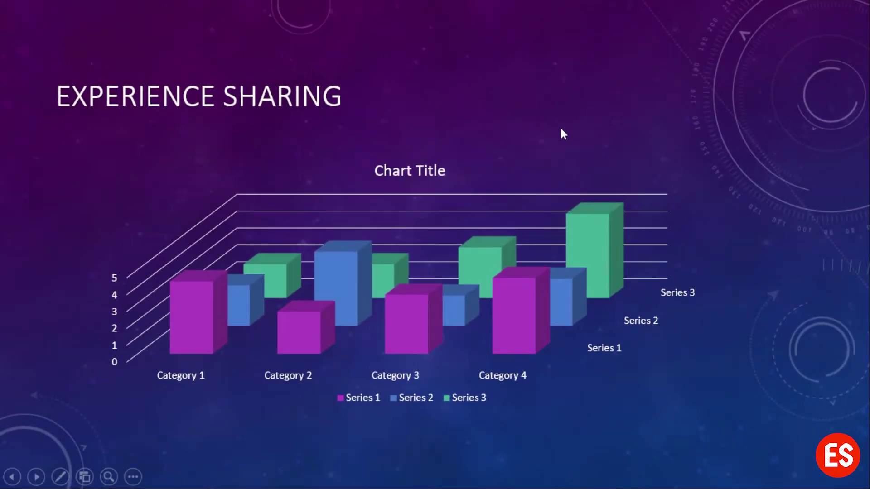
left_click(560, 132)
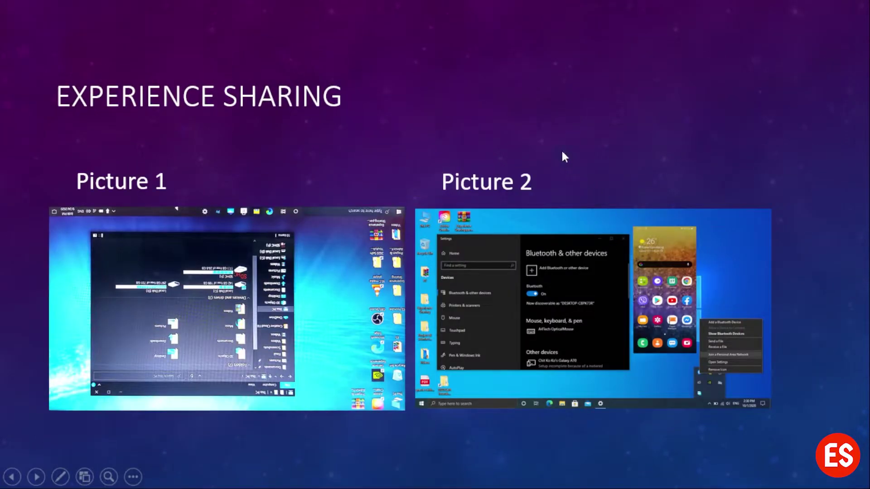
left_click(557, 236)
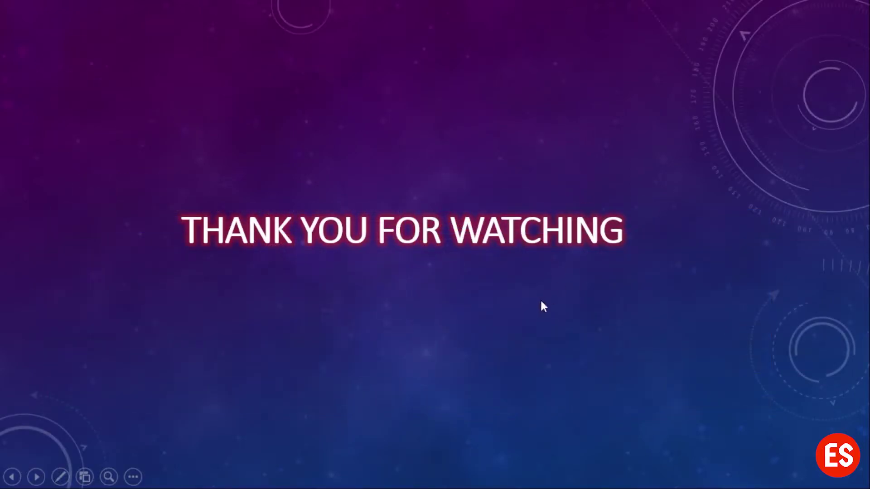
left_click(539, 304)
left_click(540, 309)
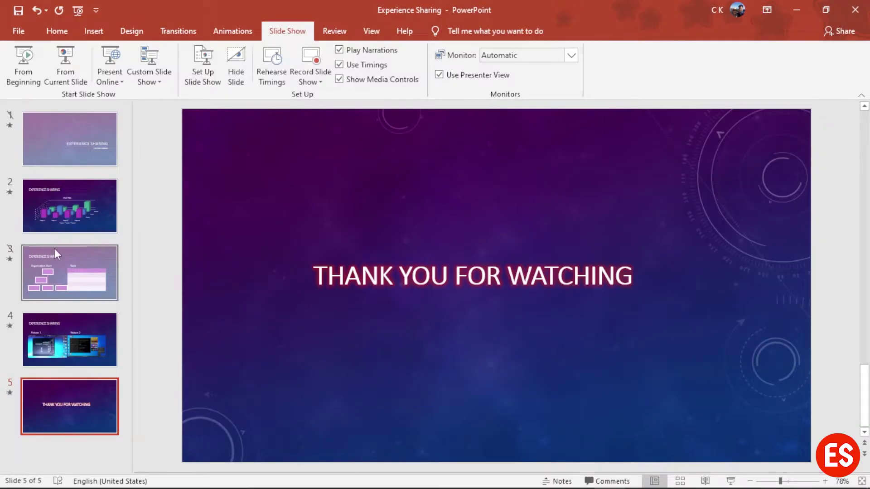
left_click(90, 141)
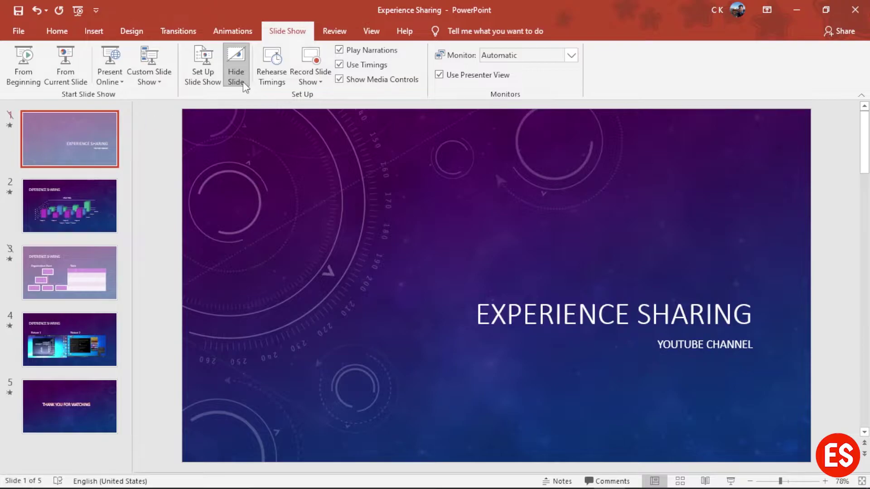
left_click(101, 262)
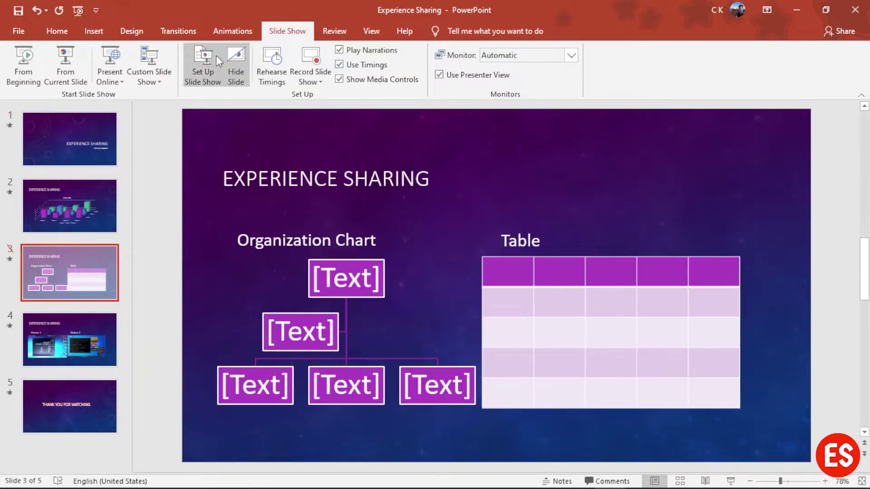
Unhide slide 3 and review its Random transition: 01.50 seconds, advancing on mouse click.
left_click(230, 60)
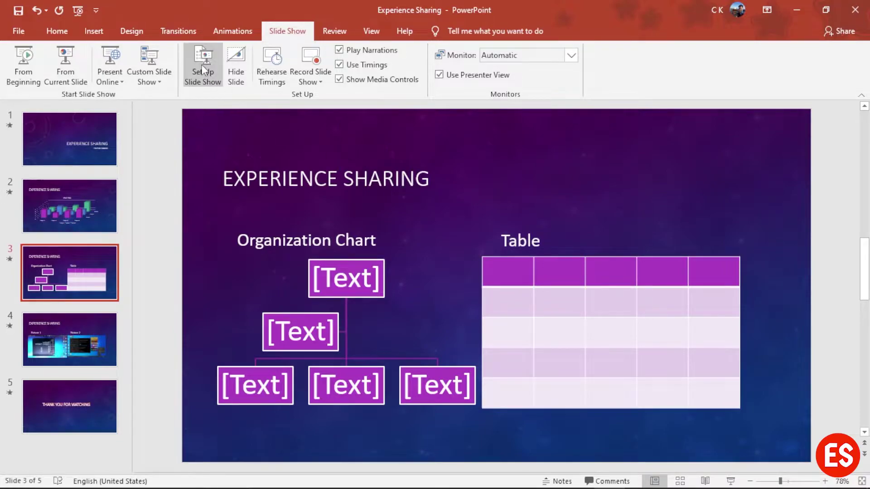
left_click(183, 34)
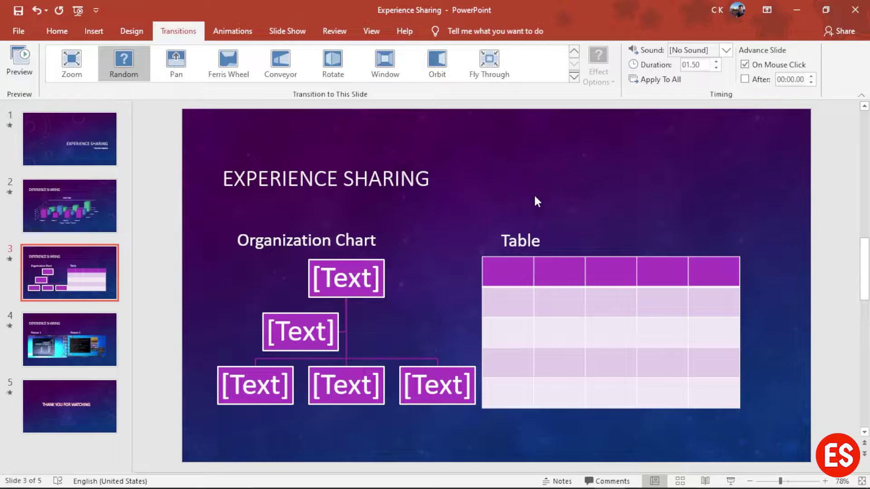
Rehearse timings across all five slides, totaling 0:00:30, and keep the new timings.
left_click(293, 34)
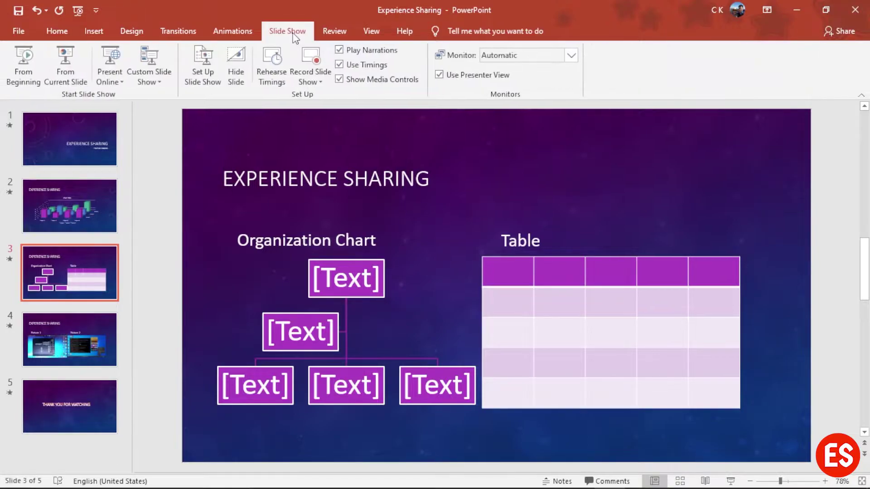
left_click(273, 59)
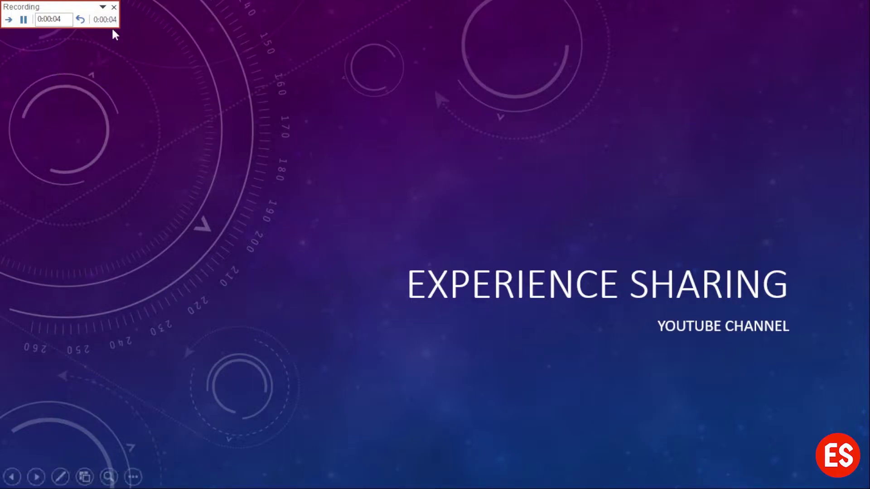
left_click(285, 164)
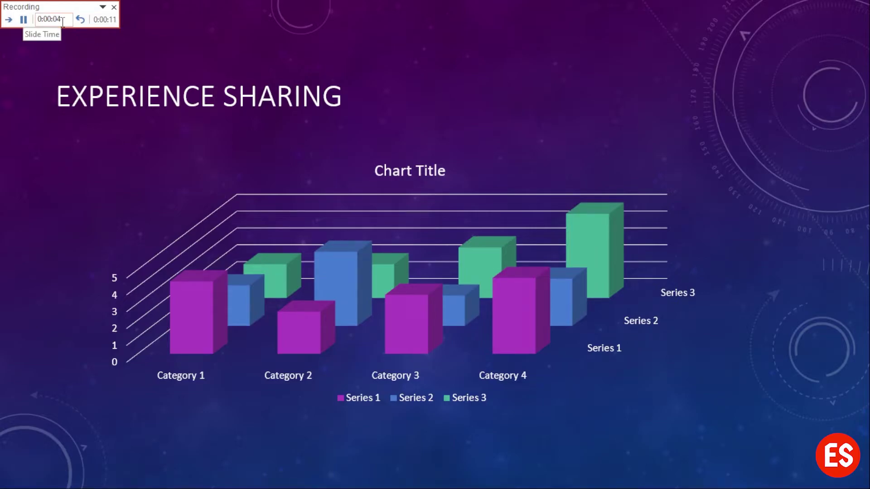
left_click(276, 131)
left_click(277, 130)
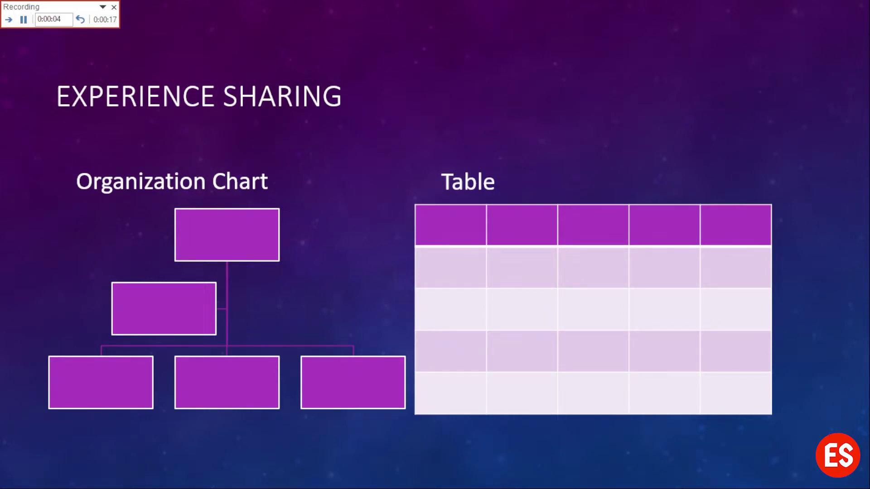
key("Right")
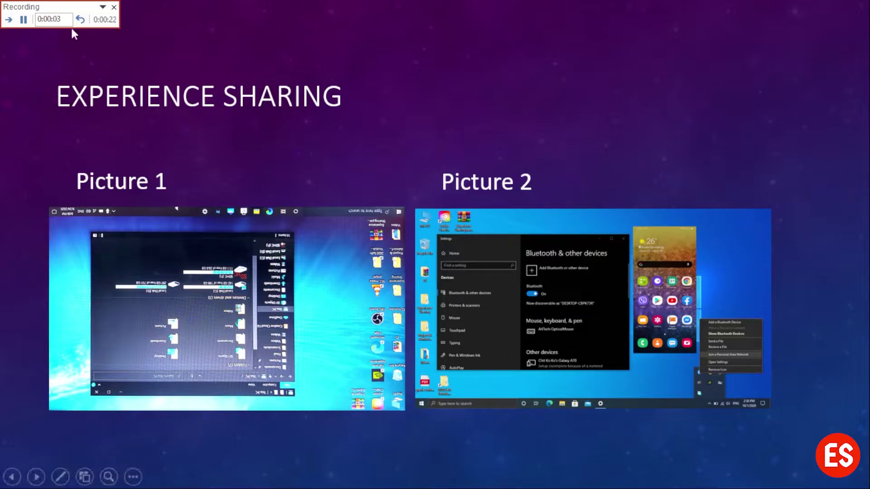
left_click(347, 174)
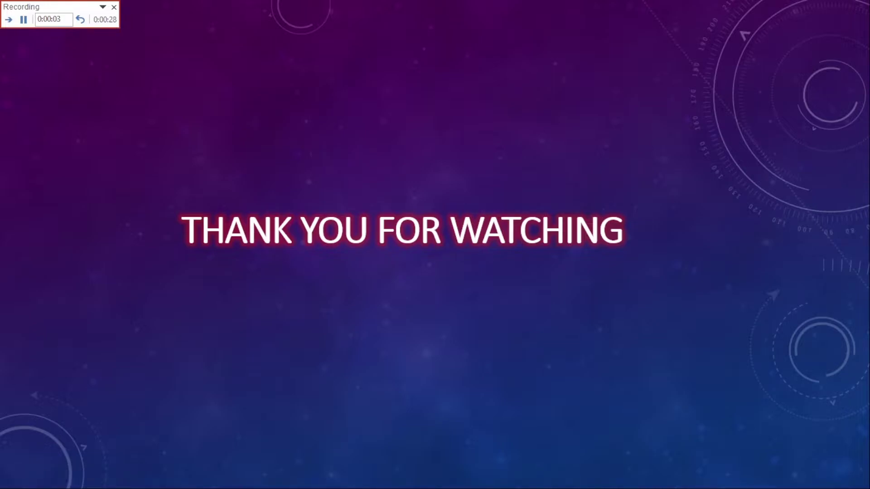
left_click(348, 174)
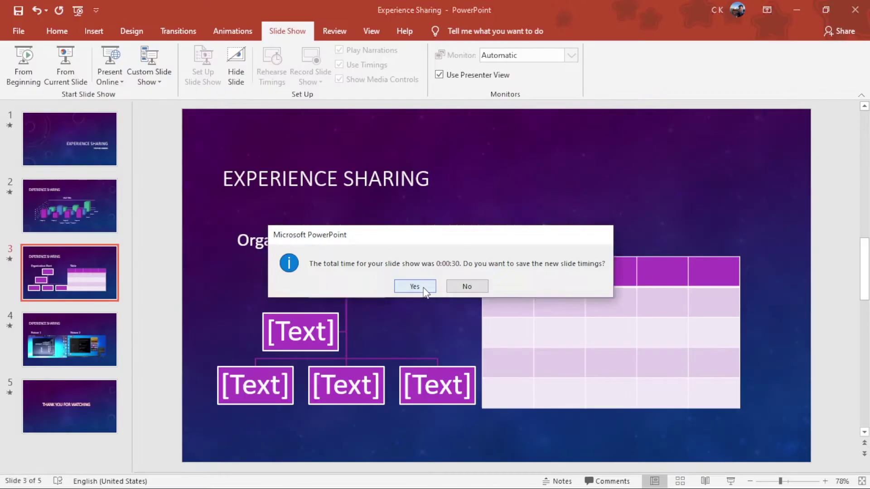
left_click(423, 286)
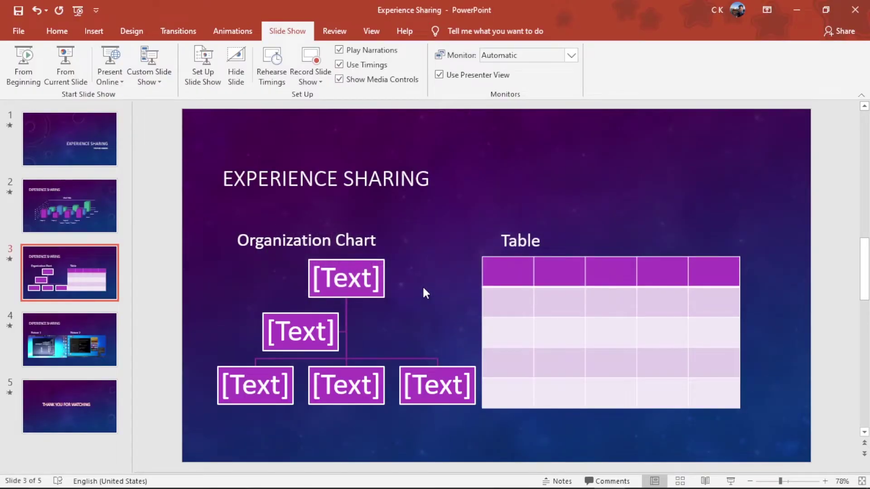
left_click(179, 32)
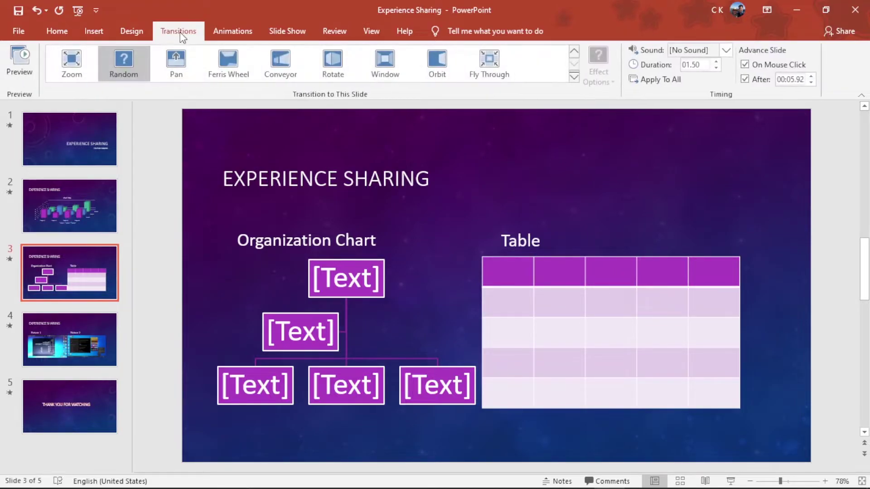
left_click(800, 81)
left_click(792, 85)
left_click(793, 85)
left_click(792, 84)
left_click(793, 84)
left_click(797, 84)
left_click(295, 39)
left_click(272, 81)
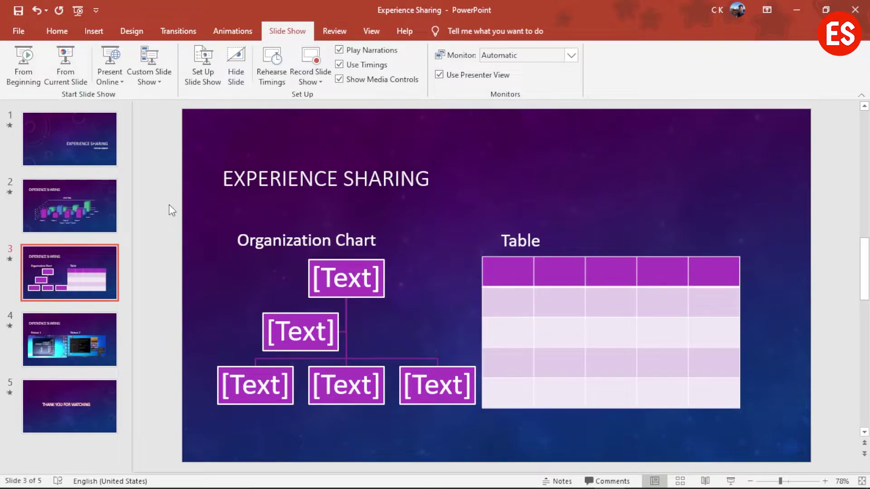
Play the slide show from the beginning through all five slides, then exit back to the editor.
left_click(26, 72)
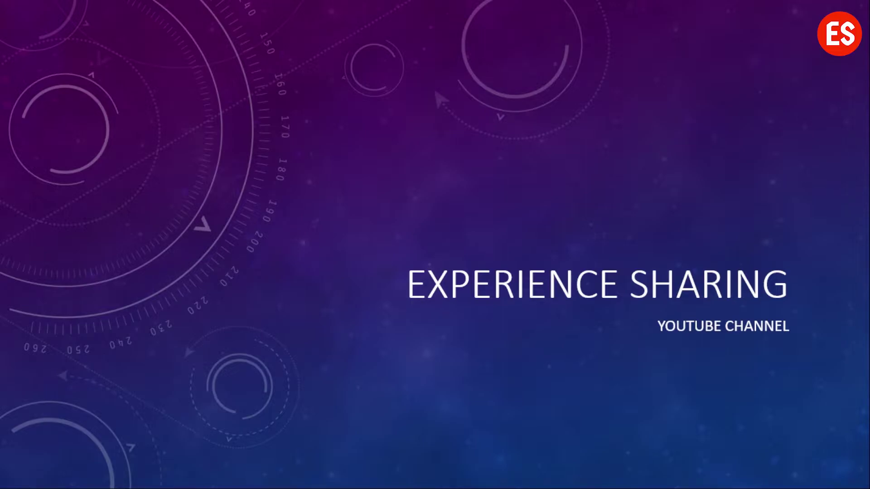
key("Right")
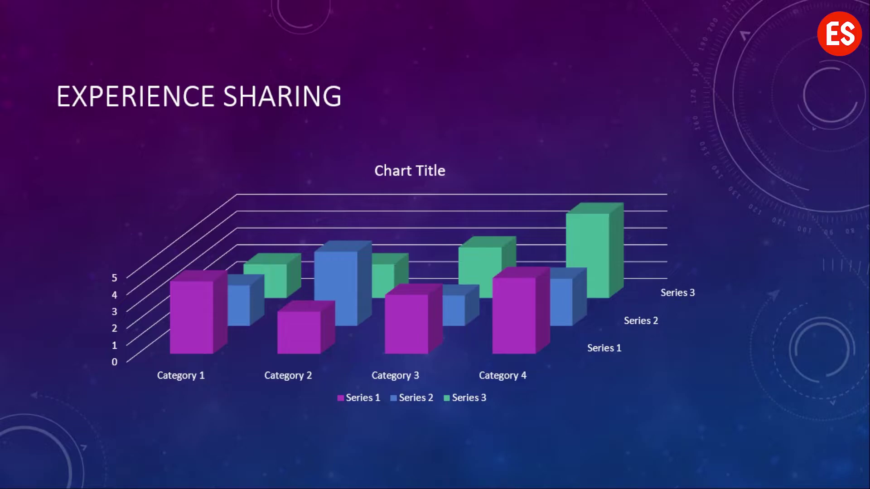
key("Right")
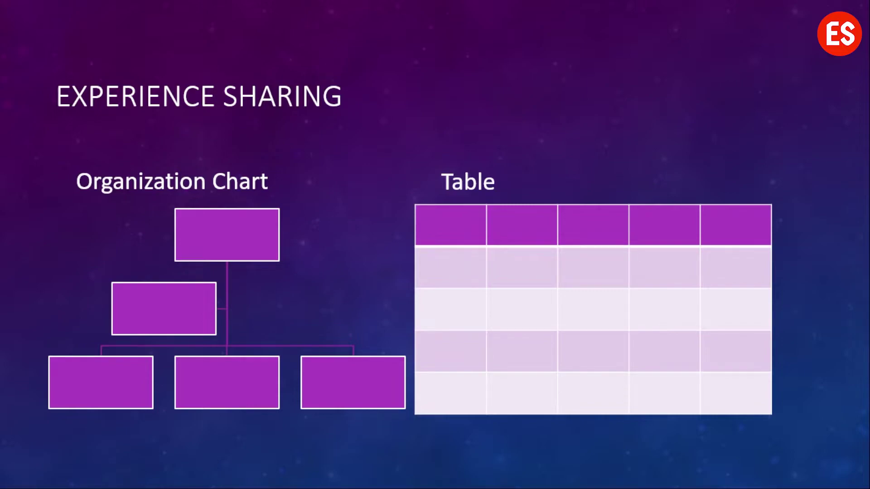
key("Right")
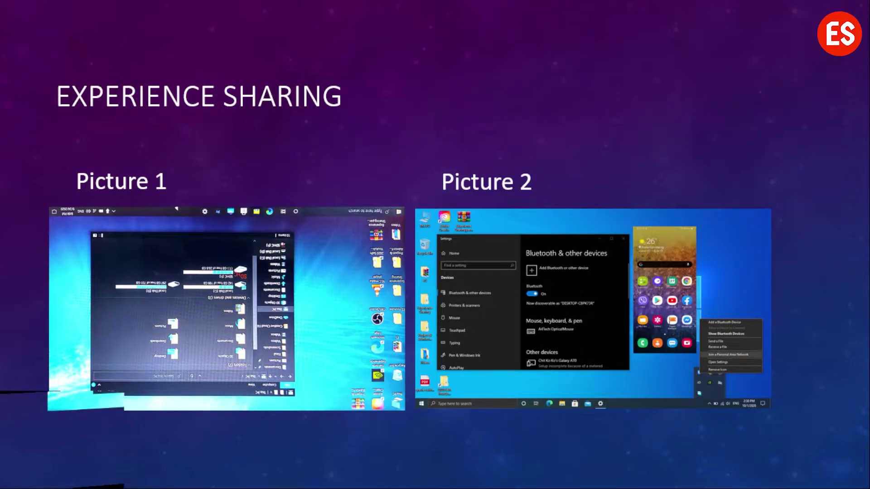
key("Right")
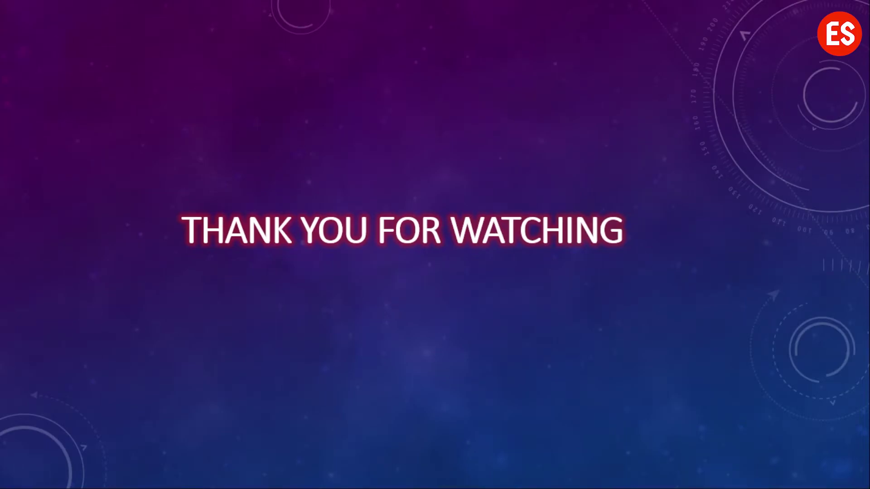
key("Right")
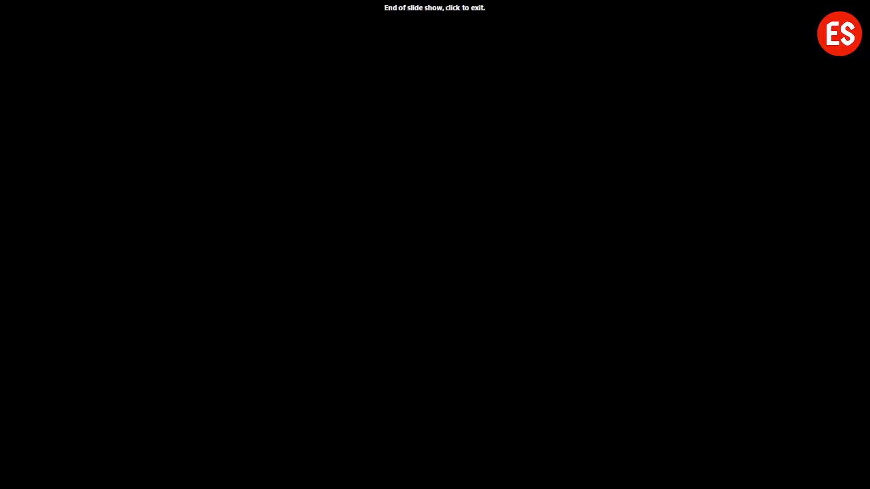
key("Right")
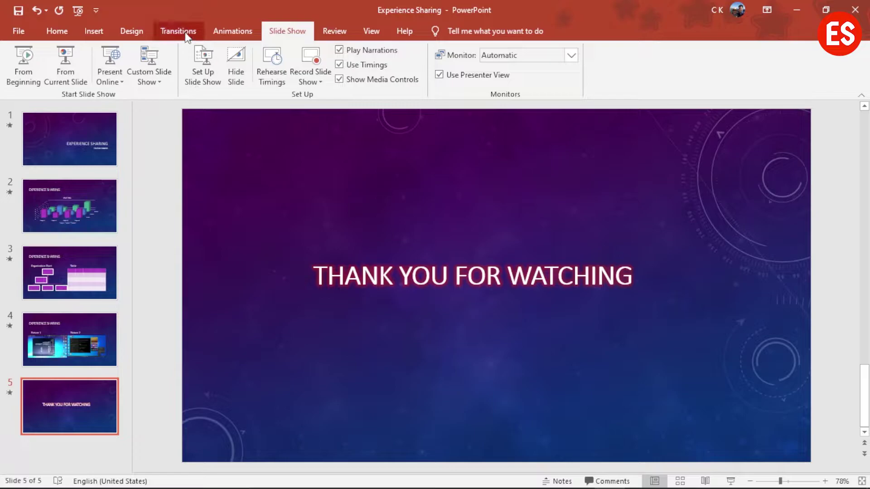
left_click(178, 30)
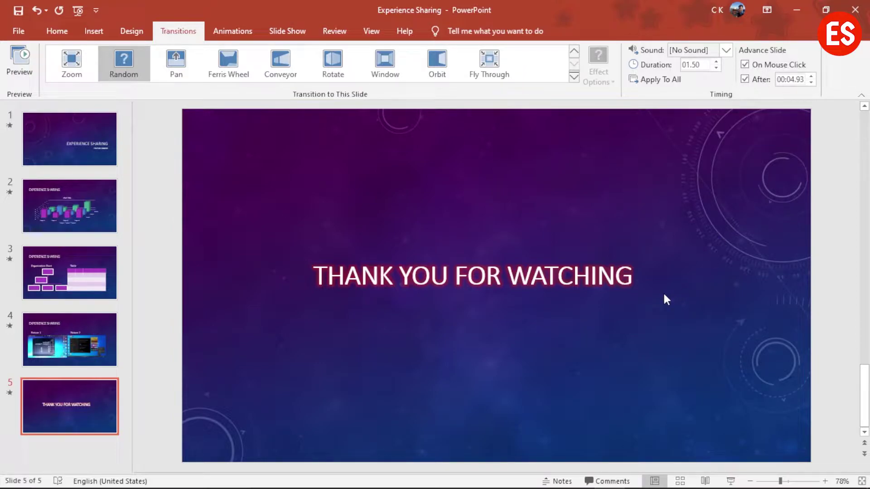
left_click(298, 34)
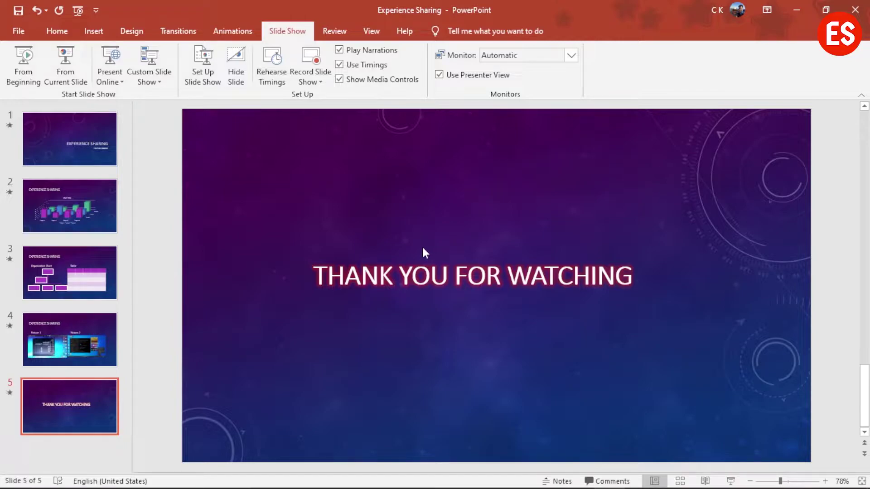
left_click(323, 85)
Choose Record from Beginning from the Record Slide Show options.
left_click(321, 82)
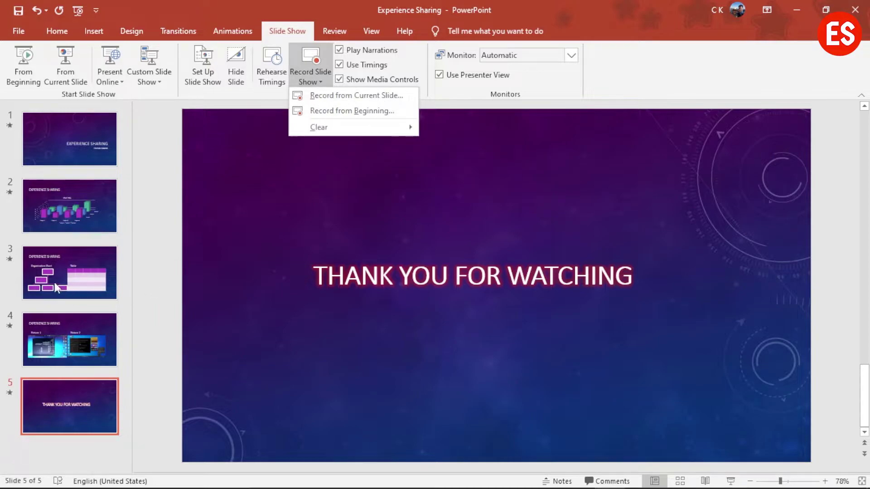
left_click(102, 254)
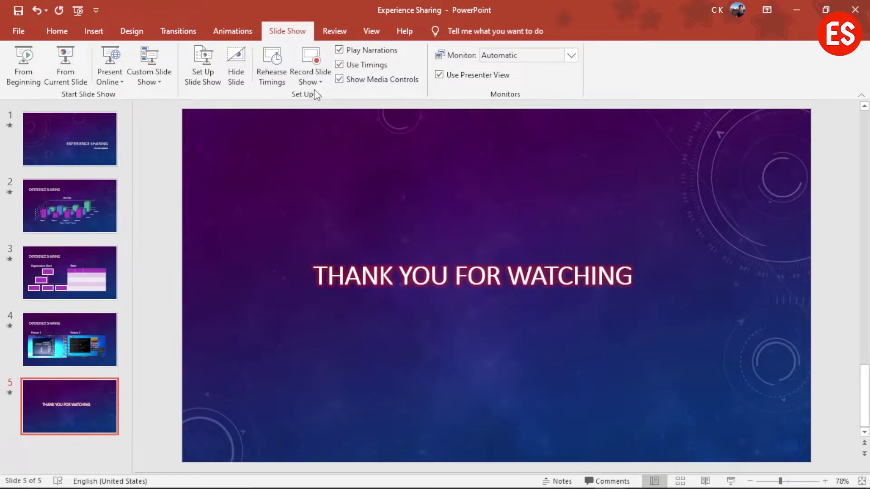
left_click(311, 78)
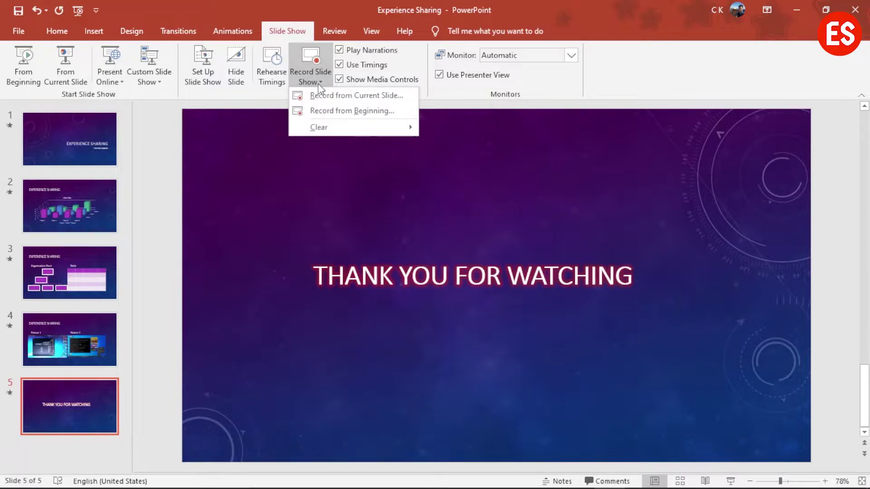
left_click(387, 112)
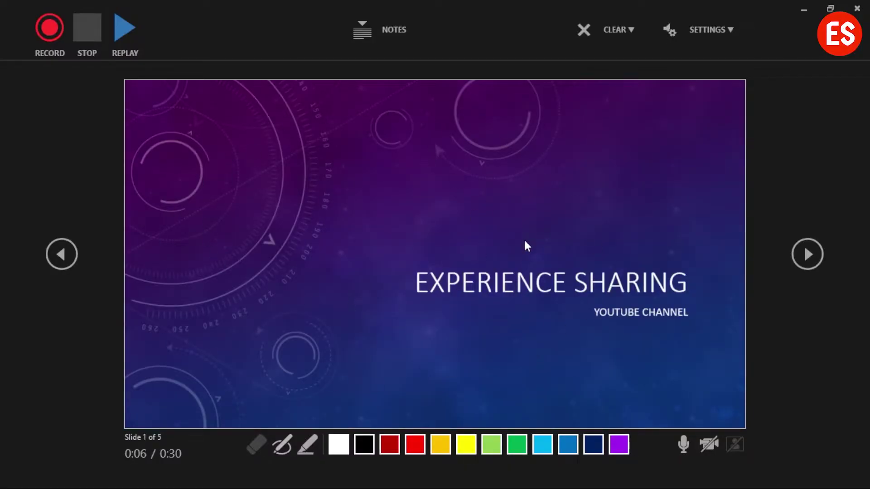
Start recording the slide show on the Experience Sharing title slide.
left_click(677, 379)
left_click(670, 384)
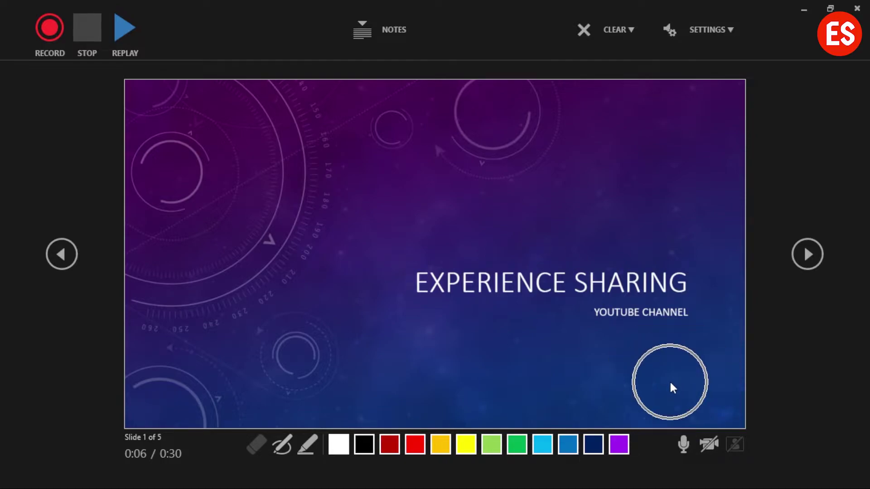
left_click(709, 444)
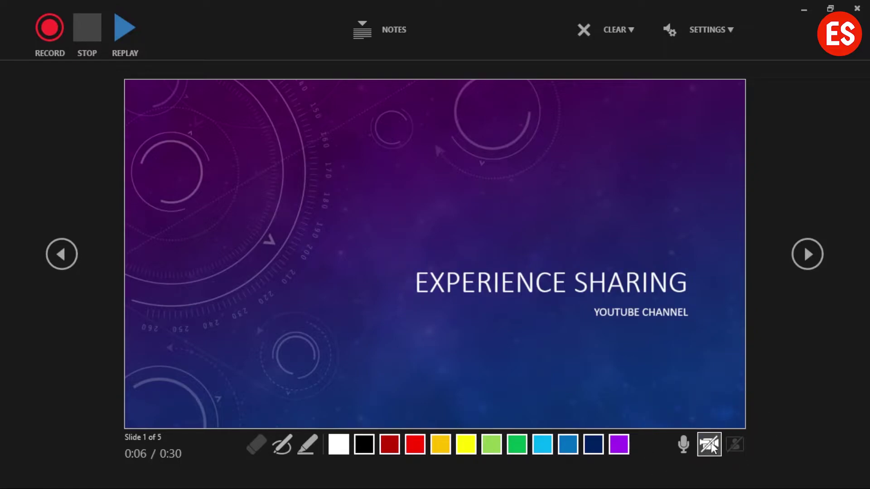
left_click(711, 444)
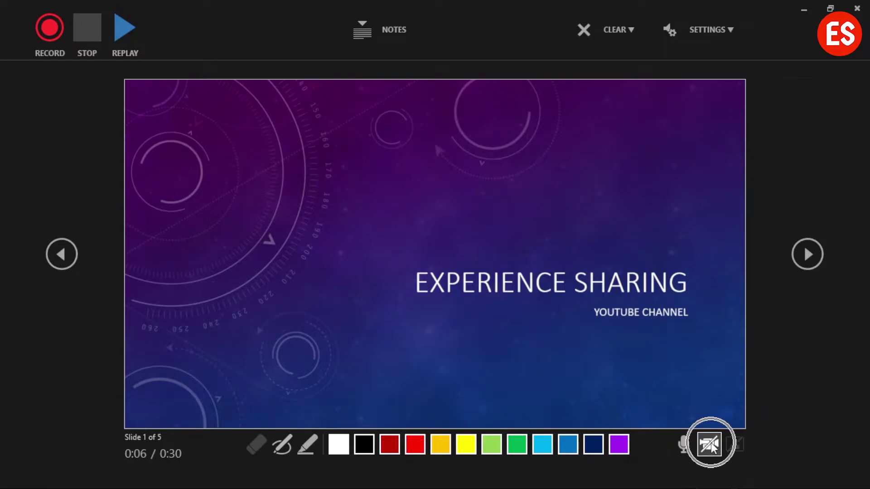
left_click(711, 443)
left_click(695, 393)
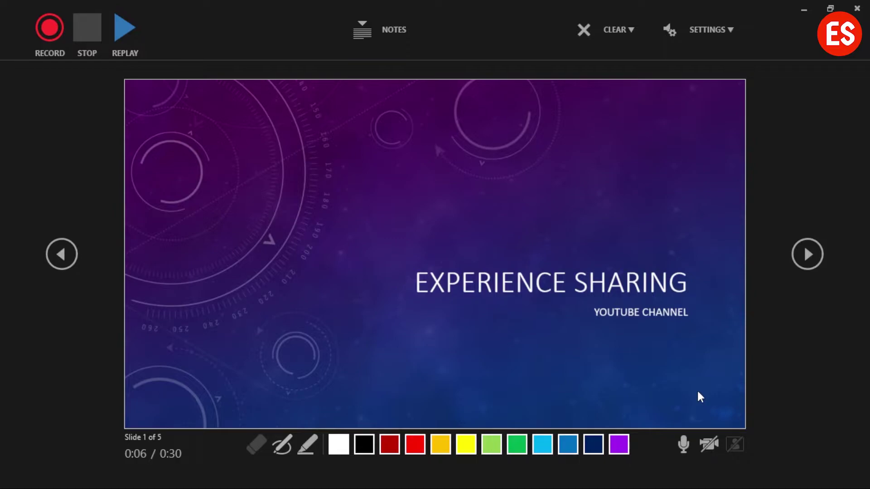
left_click(697, 392)
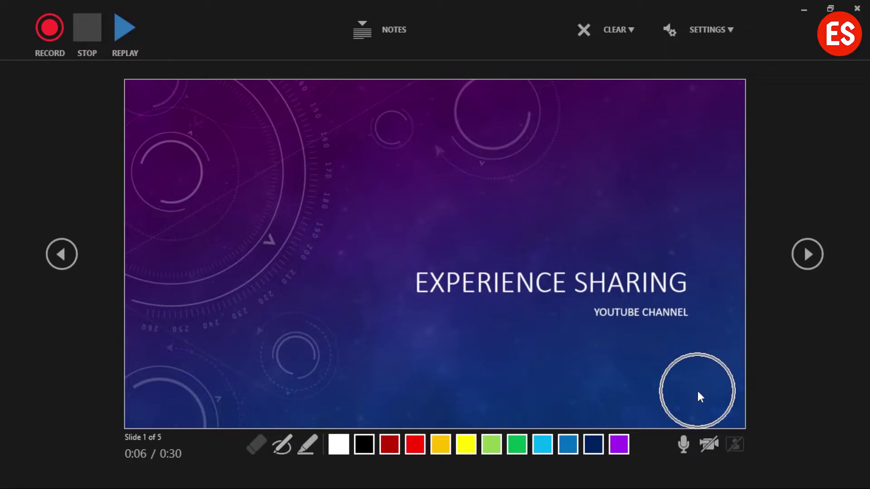
left_click(698, 392)
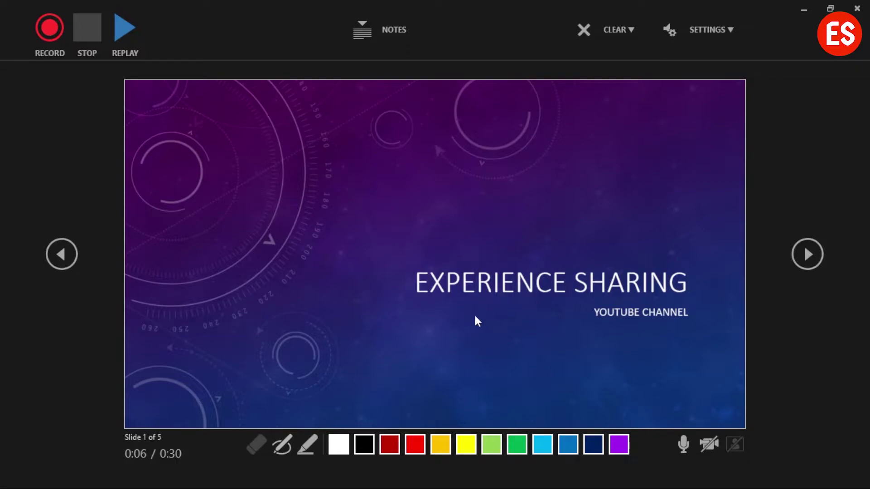
left_click(53, 35)
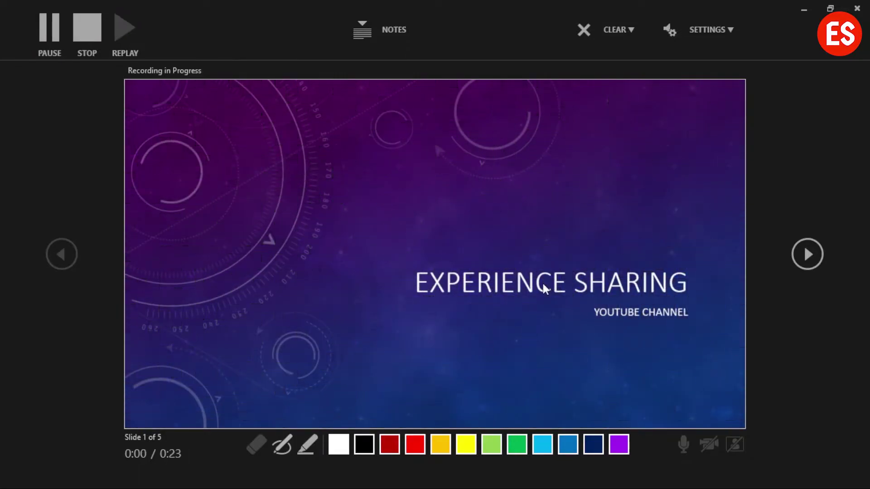
Circle the title and subtitle in red pen ink, then draw and erase a stray yellow highlighter line.
left_click(416, 445)
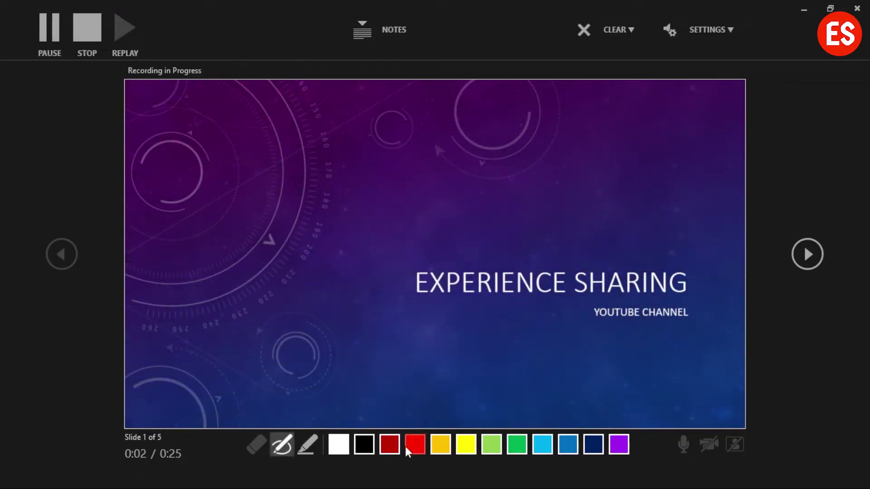
mouse_move(352, 247)
left_mouse_down()
mouse_move(676, 220)
mouse_move(354, 243)
left_mouse_up()
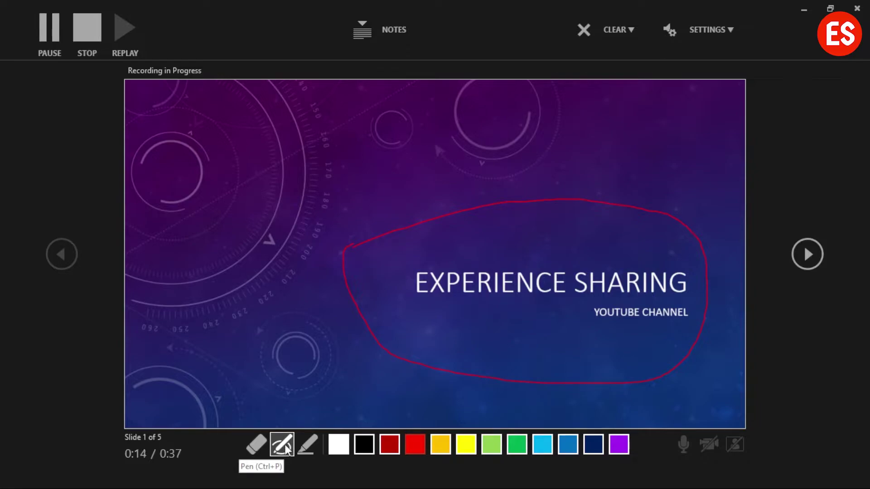
left_click(308, 446)
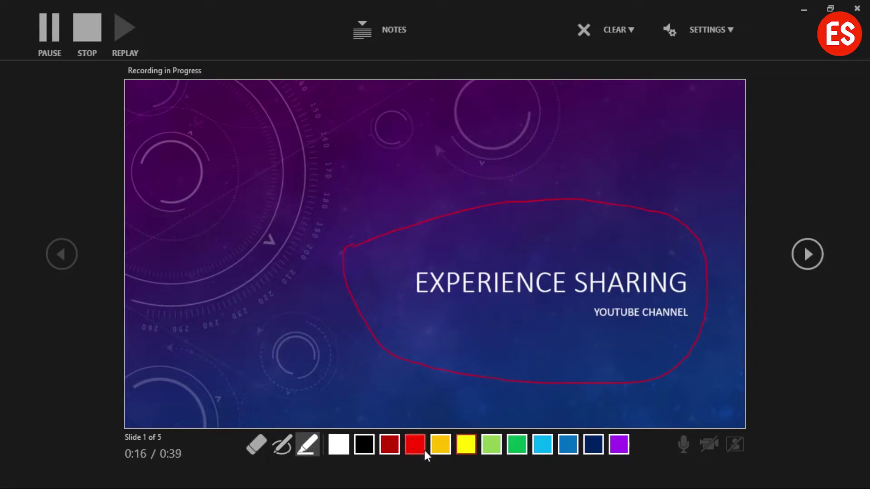
left_click(466, 444)
left_click_drag(367, 170, 661, 166)
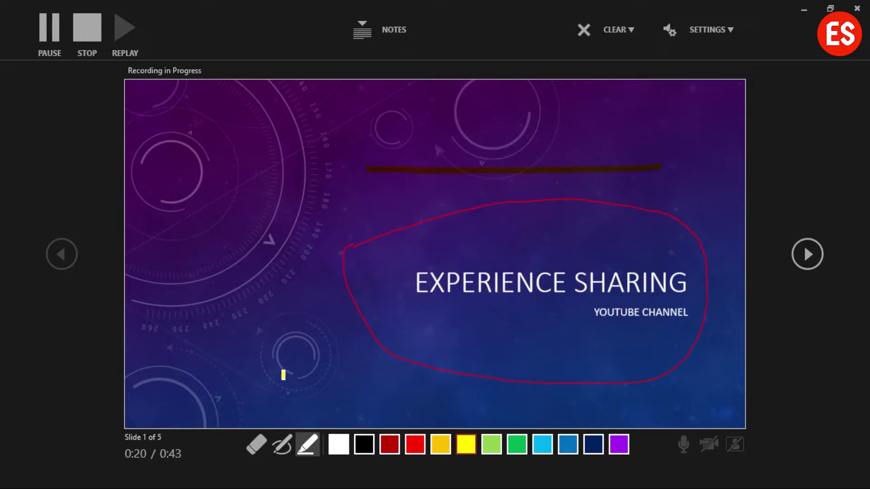
left_click(254, 450)
left_click(395, 172)
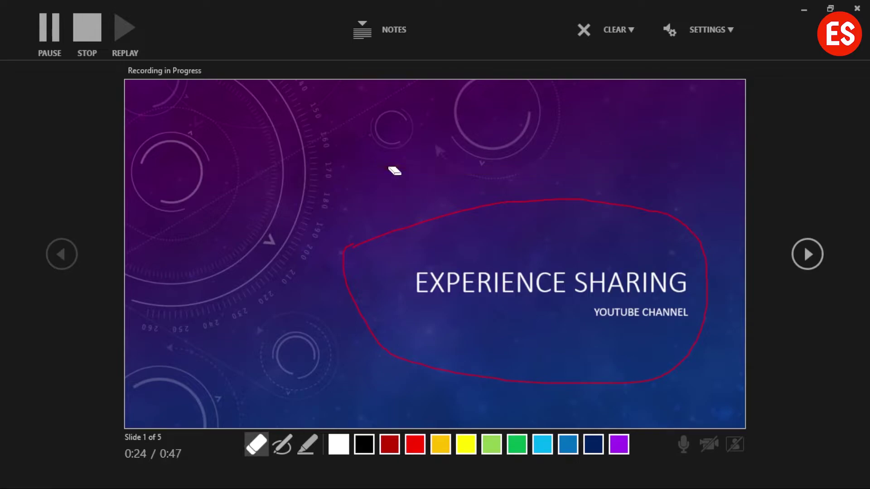
Underline and loop the title with green highlighter, then advance to the 3D chart slide.
left_click(619, 445)
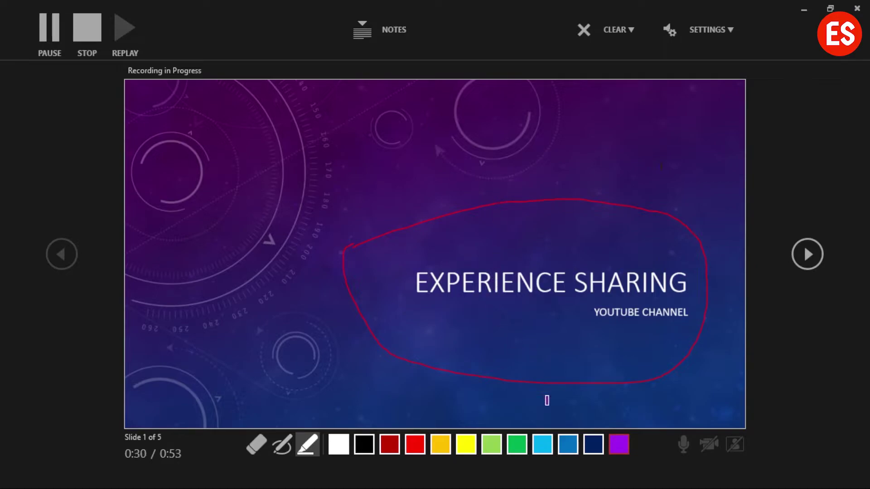
left_click(517, 444)
left_click_drag(400, 300, 680, 294)
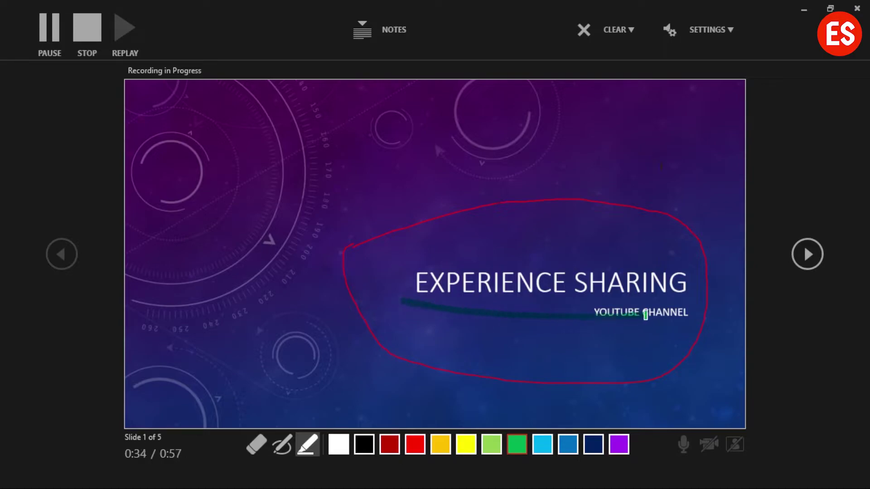
left_click_drag(690, 262, 458, 305)
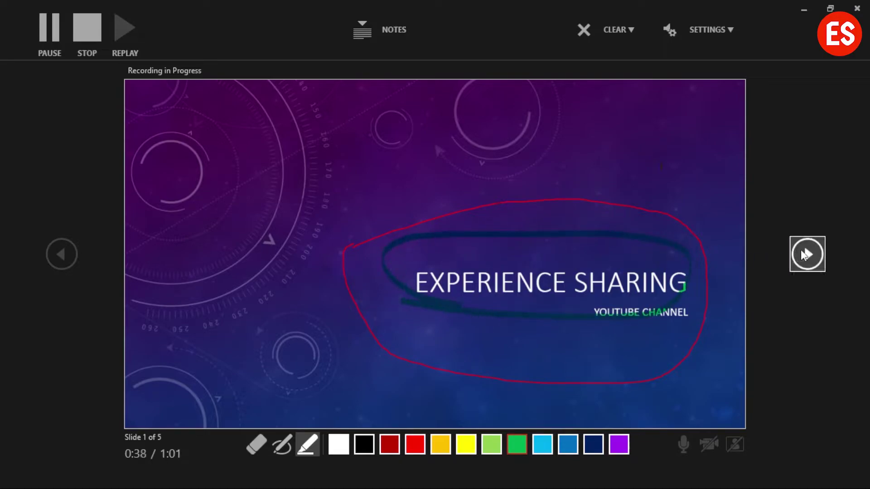
left_click(809, 255)
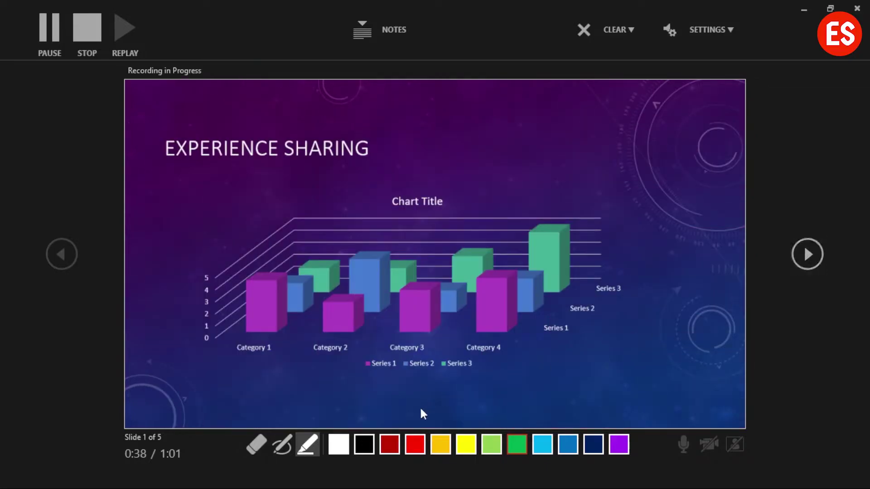
Draw an ink stroke under slide 2's chart legend and a yellow arrow above slide 3's Table heading.
left_click(415, 447)
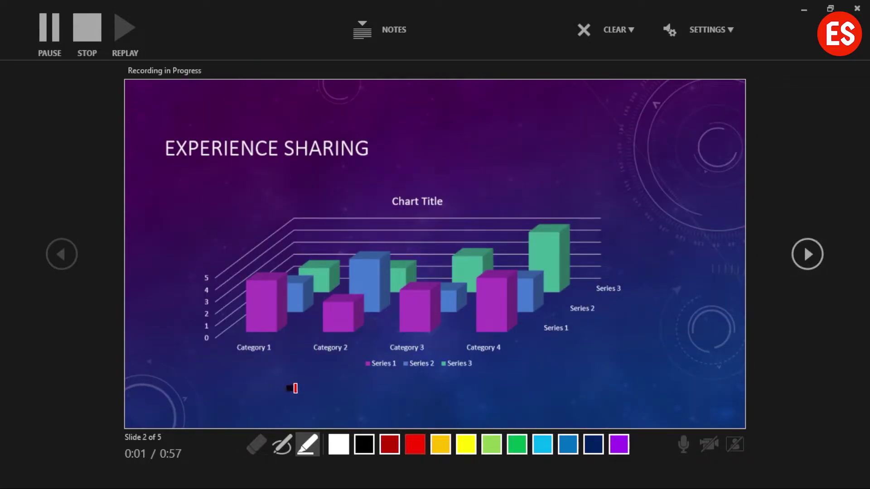
mouse_move(287, 388)
left_mouse_down()
mouse_move(613, 370)
mouse_move(654, 235)
left_mouse_up()
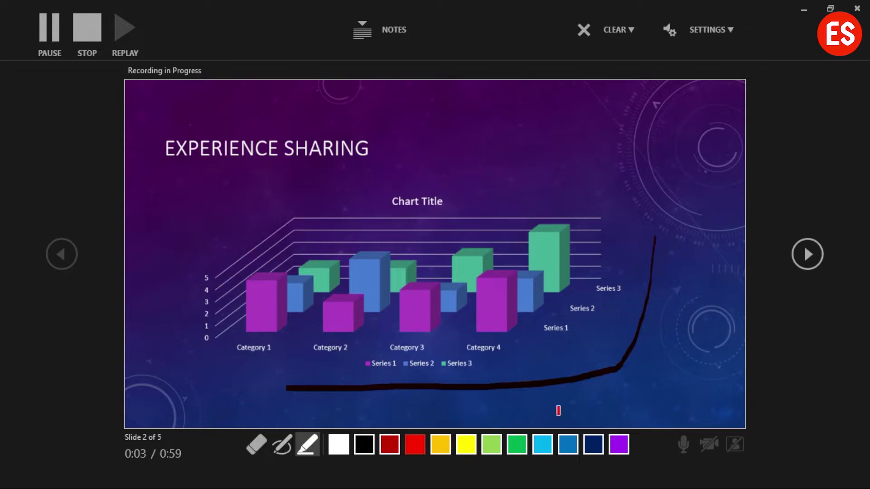
left_click(807, 254)
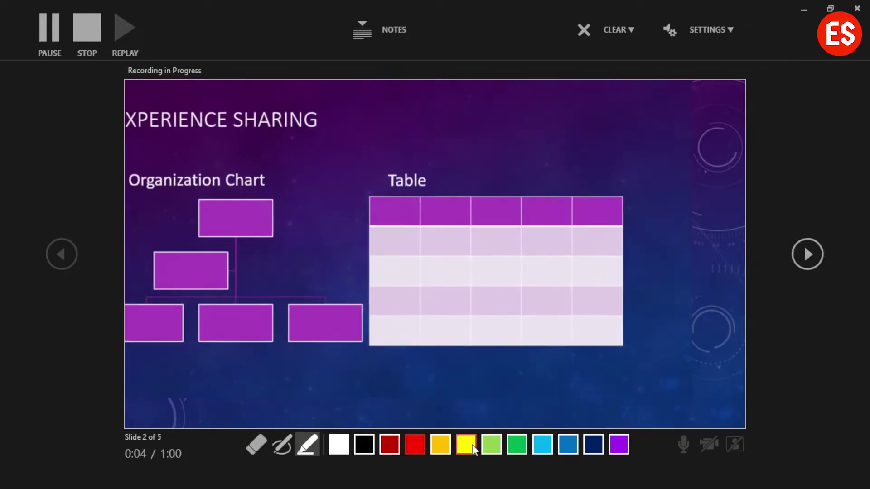
left_click(467, 444)
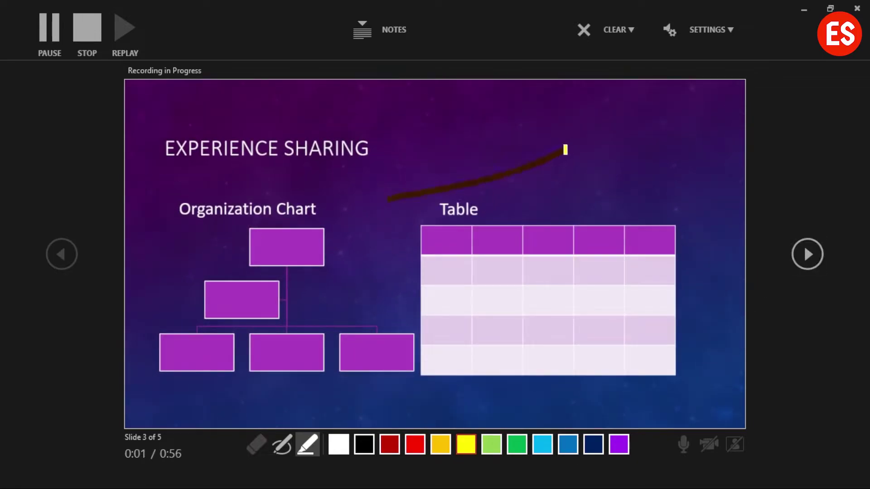
mouse_move(388, 199)
left_mouse_down()
mouse_move(572, 144)
mouse_move(575, 161)
mouse_move(558, 196)
left_mouse_up()
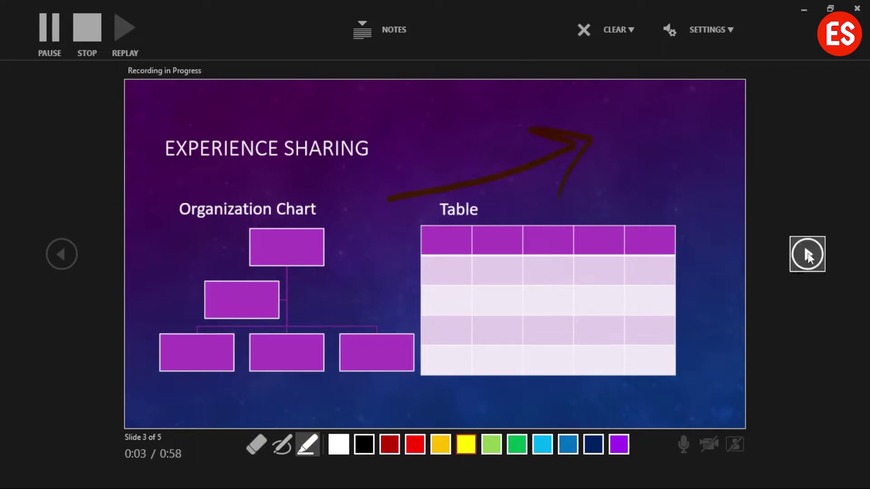
Loop the Picture 2 title in green on slide 4, then move to slide 5 with red ink selected.
key("Right")
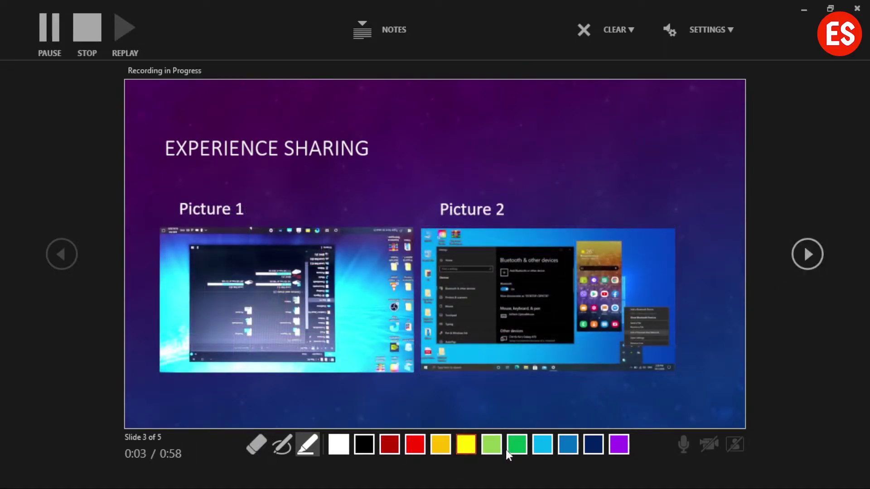
left_click(526, 443)
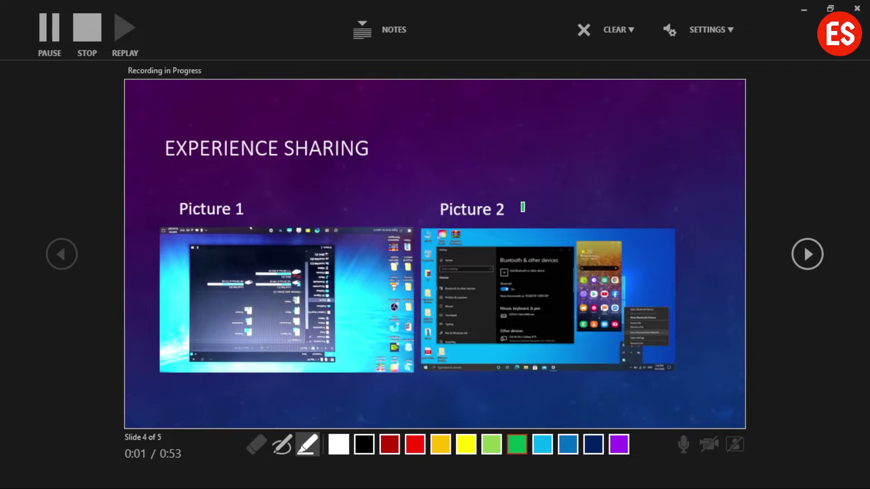
mouse_move(533, 185)
left_mouse_down()
mouse_move(509, 218)
mouse_move(412, 212)
mouse_move(544, 185)
left_mouse_up()
left_click(807, 254)
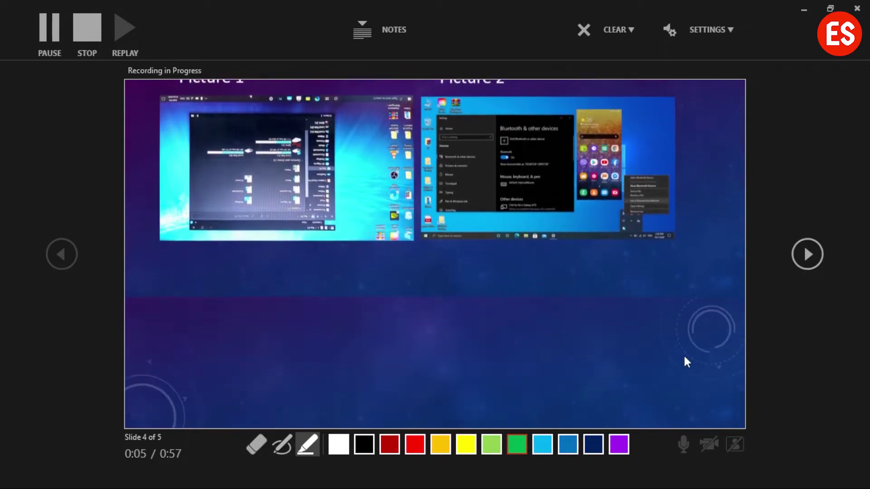
left_click(622, 442)
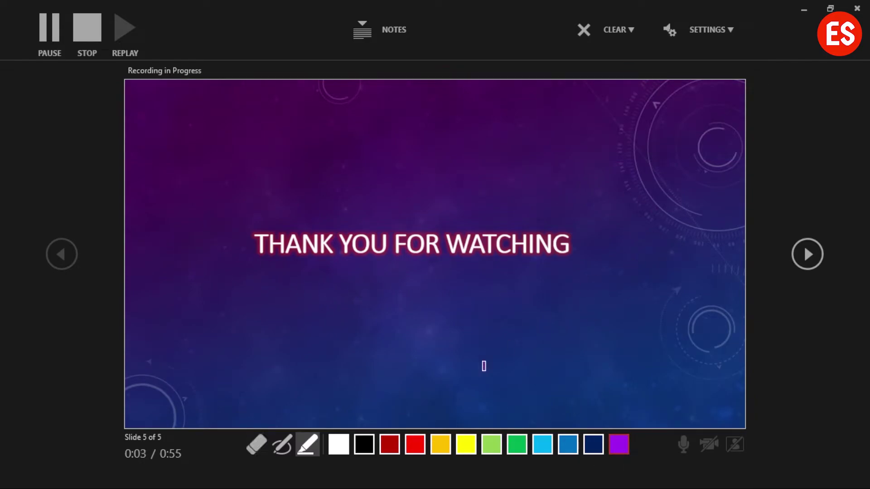
left_click(414, 443)
Circle THANK YOU FOR WATCHING with red ink and pause the recording.
mouse_move(599, 277)
left_mouse_down()
mouse_move(385, 198)
mouse_move(587, 277)
left_mouse_up()
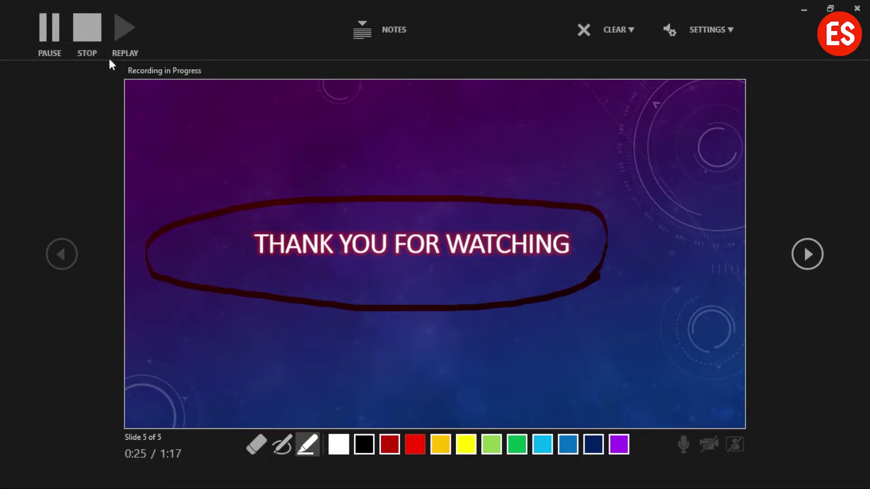
left_click(50, 33)
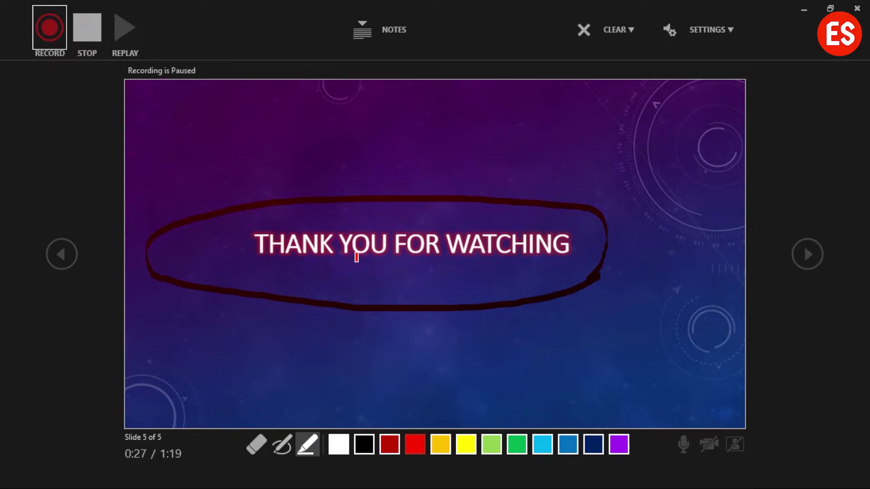
Stop the slide 5 recording, replay it, then pause and stop the playback.
left_click(89, 32)
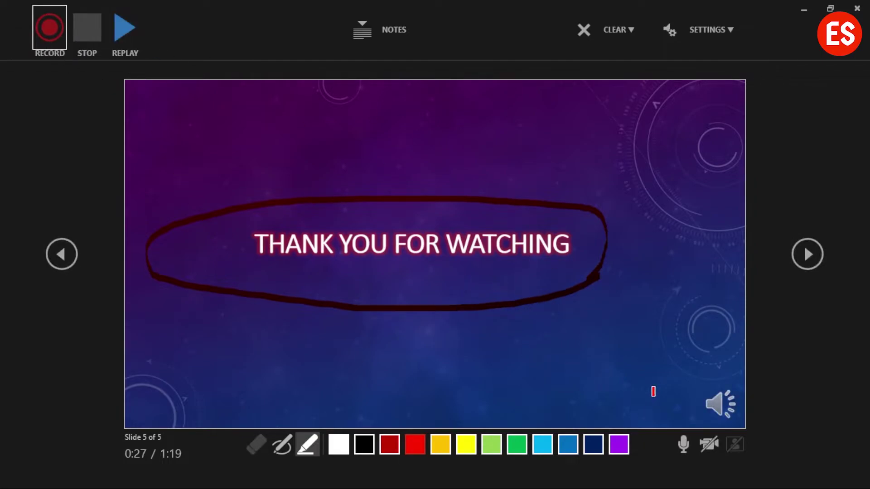
left_click(126, 28)
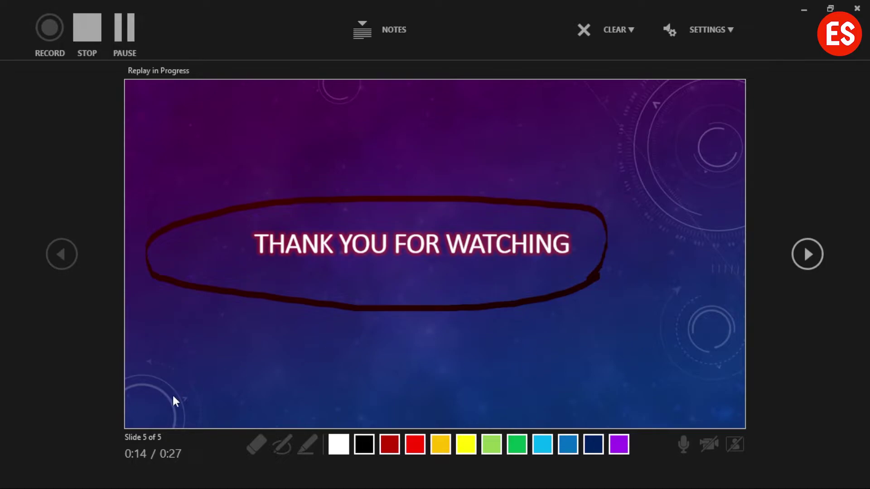
left_click(122, 31)
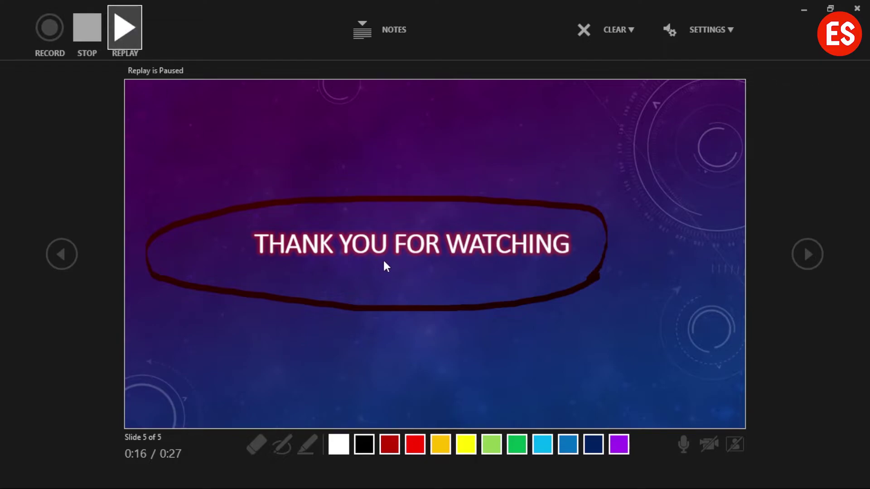
left_click(93, 38)
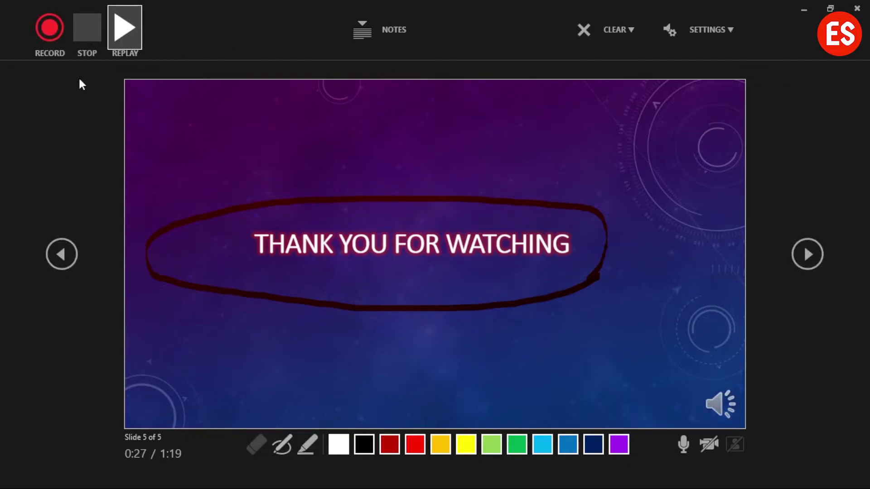
Restart recording slide 5 and circle THANK YOU FOR WATCHING with orange highlighter.
left_click(51, 34)
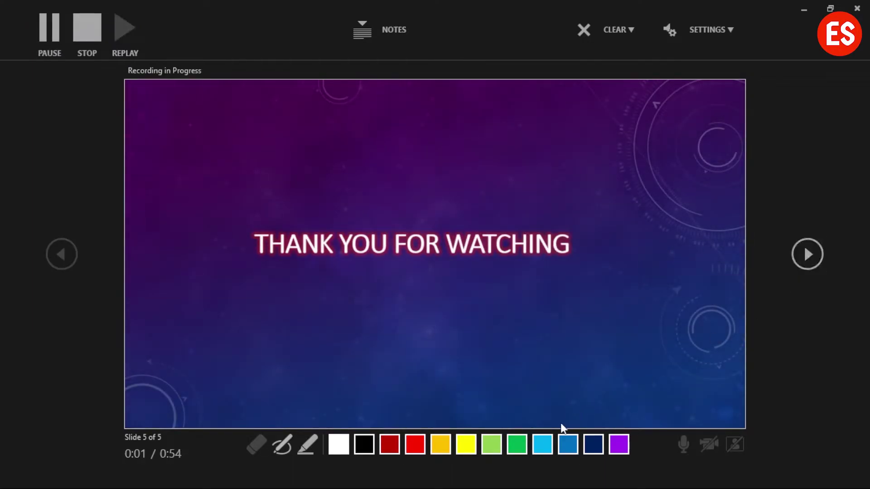
left_click(440, 446)
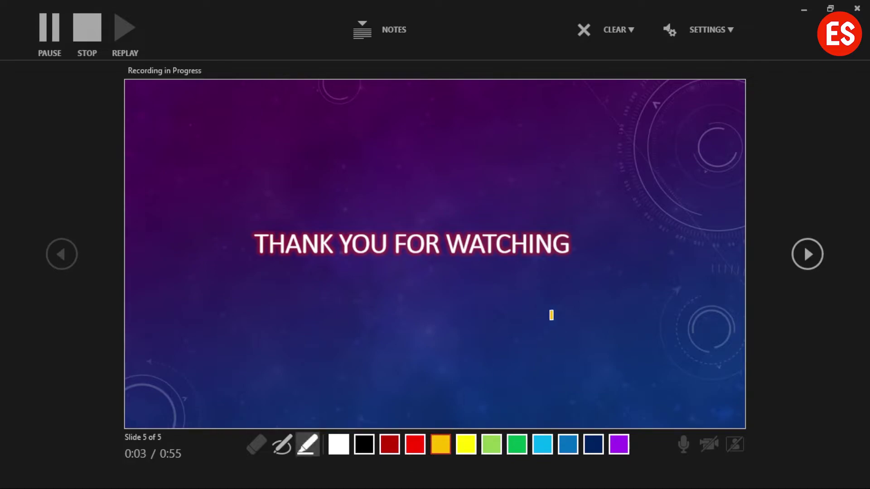
mouse_move(606, 276)
left_mouse_down()
mouse_move(220, 296)
mouse_move(565, 185)
mouse_move(601, 281)
mouse_move(594, 285)
left_mouse_up()
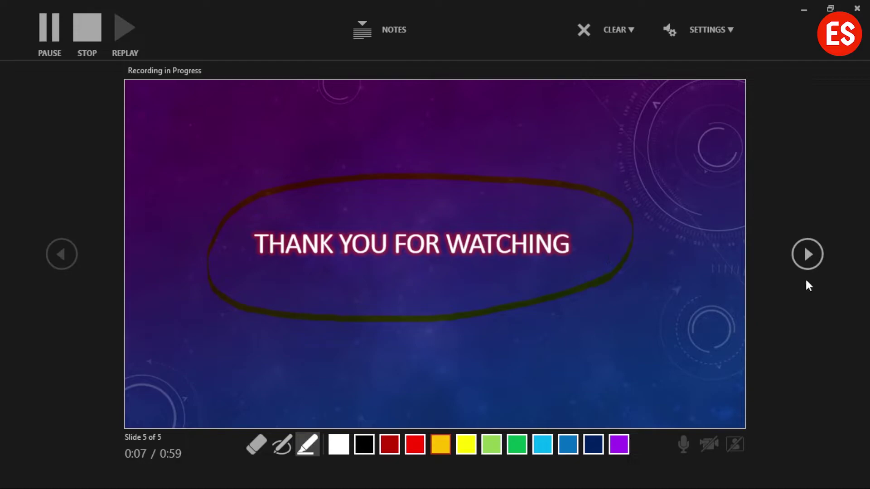
Advance past the last slide and leave the end-of-show screen for editing view.
left_click(813, 255)
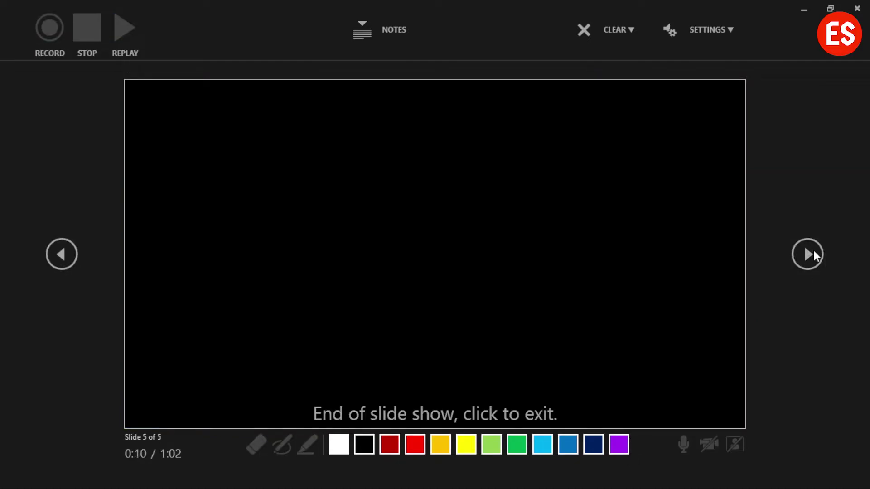
left_click(682, 210)
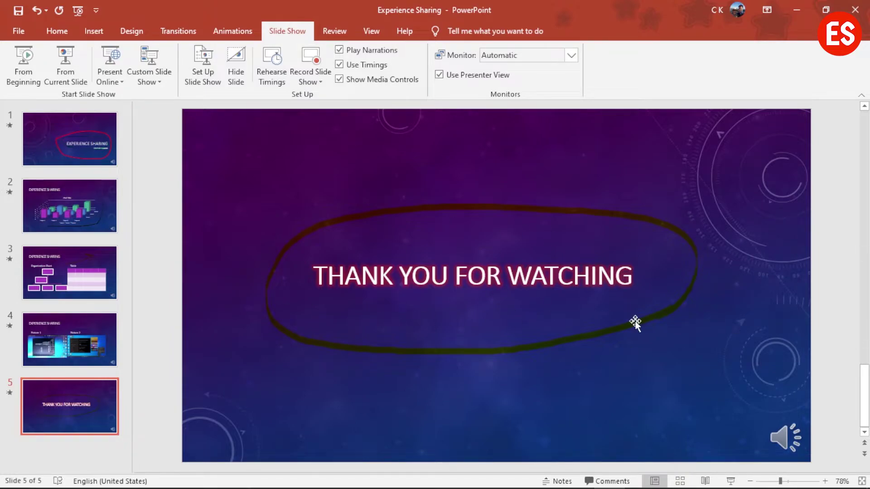
Run the show from slide 1, loop EXPERIENCE SHARING in red pen, then pause the show.
left_click(37, 72)
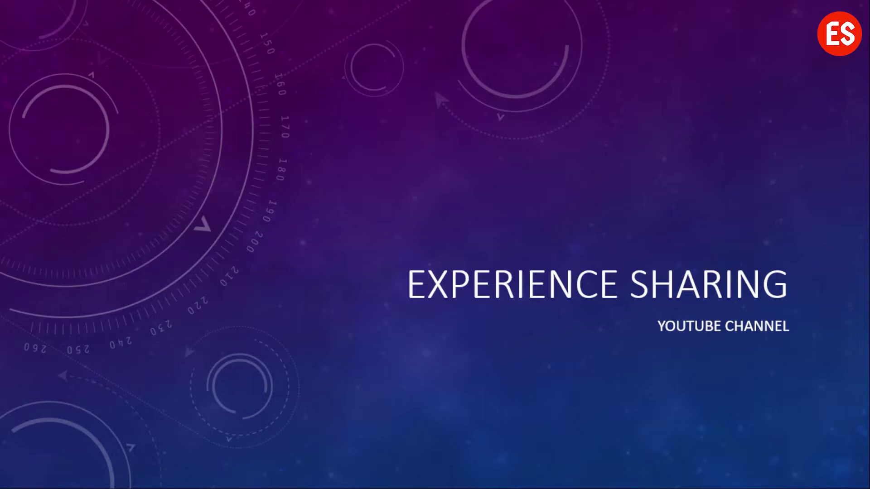
left_click_drag(319, 236, 784, 205)
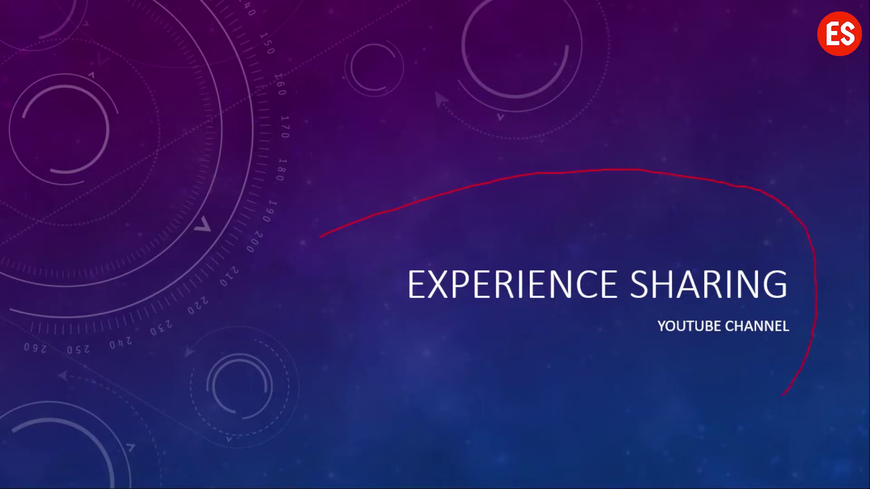
left_click_drag(324, 317, 320, 234)
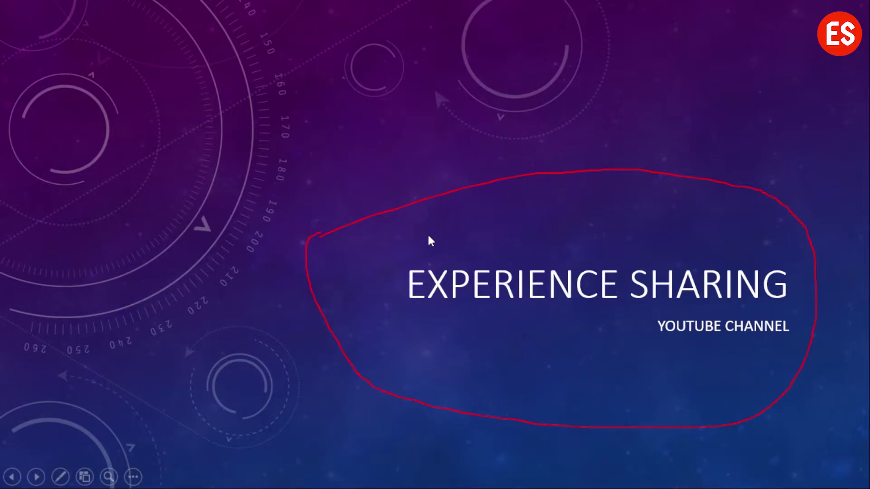
right_click(273, 151)
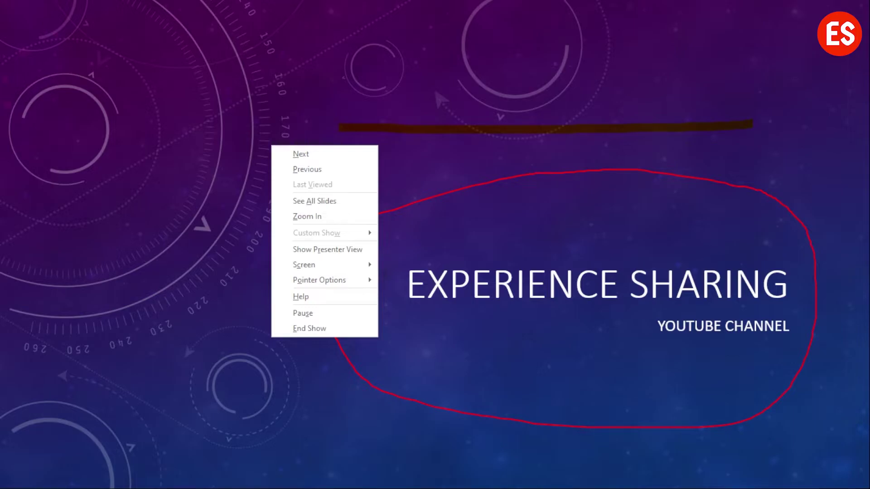
left_click(302, 313)
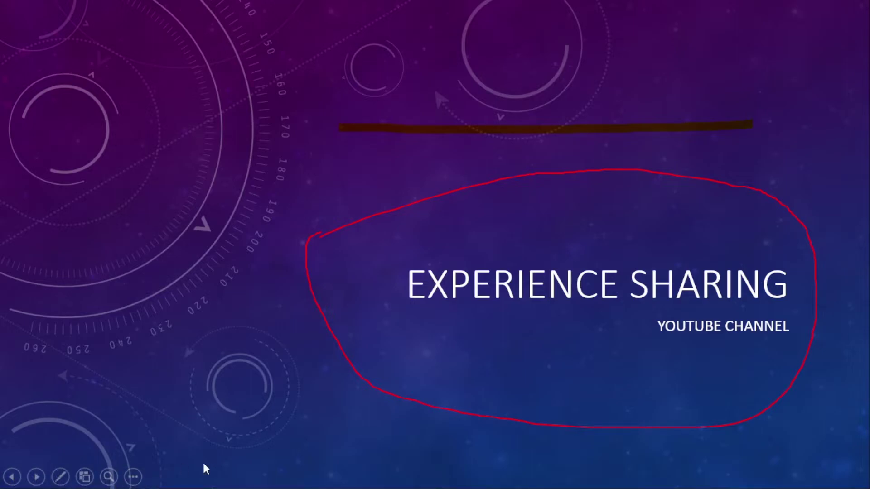
left_click(38, 478)
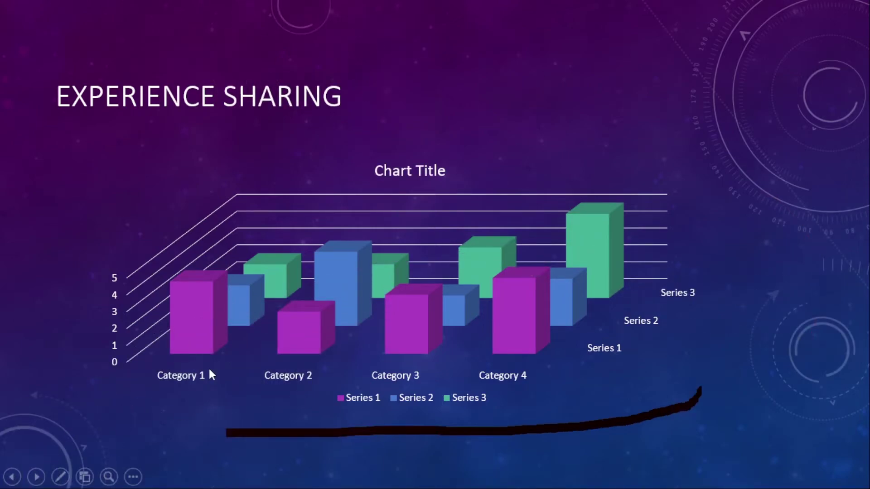
right_click(242, 315)
left_click(273, 290)
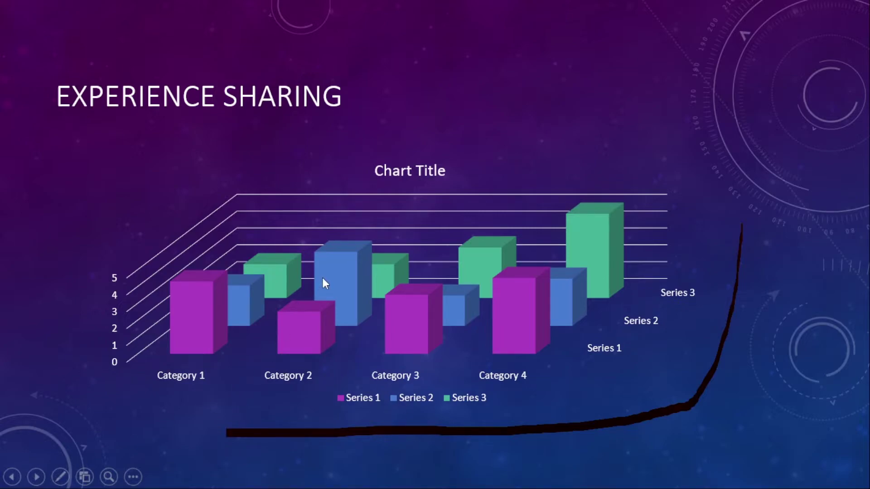
left_click(60, 477)
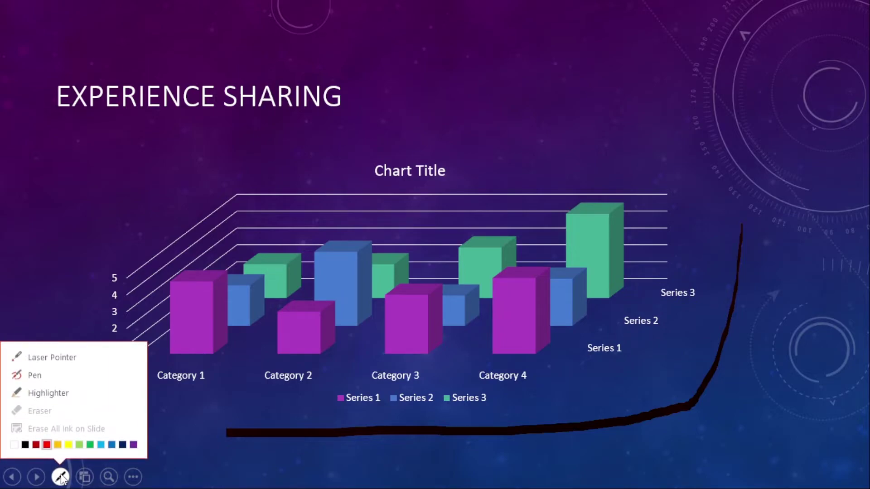
left_click(75, 358)
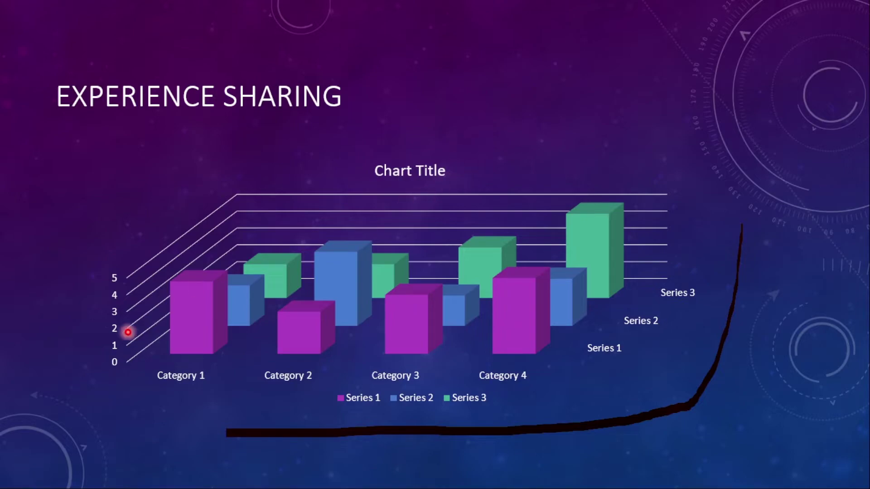
left_click(60, 476)
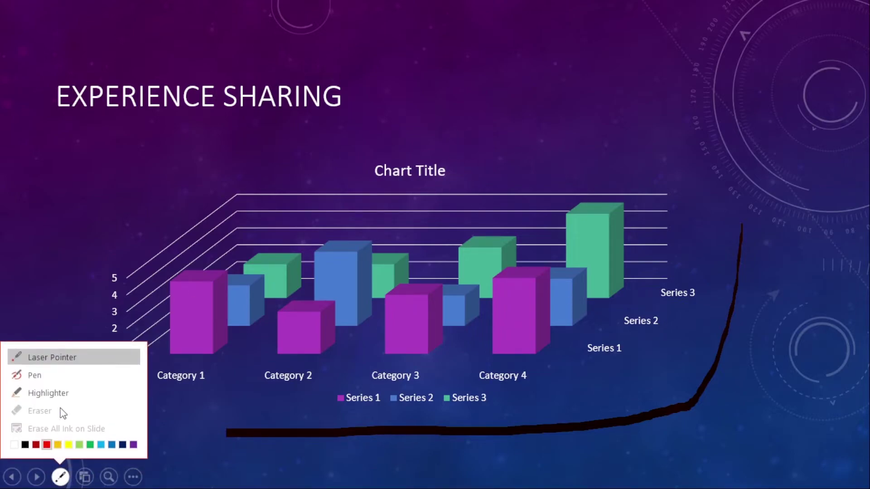
left_click(68, 379)
left_click_drag(485, 167, 476, 162)
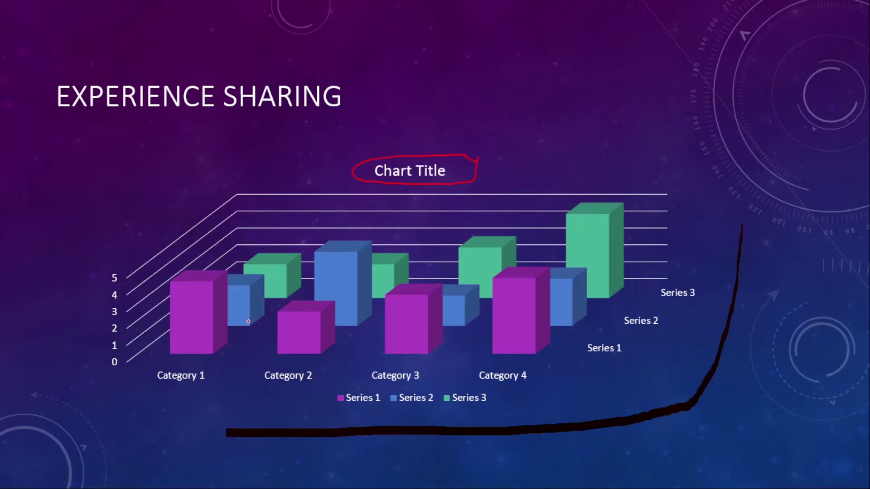
left_click(61, 477)
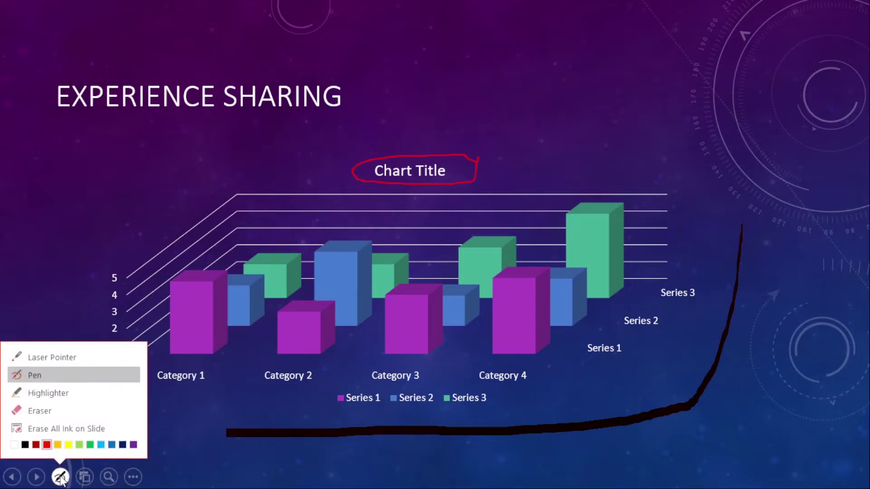
left_click(47, 393)
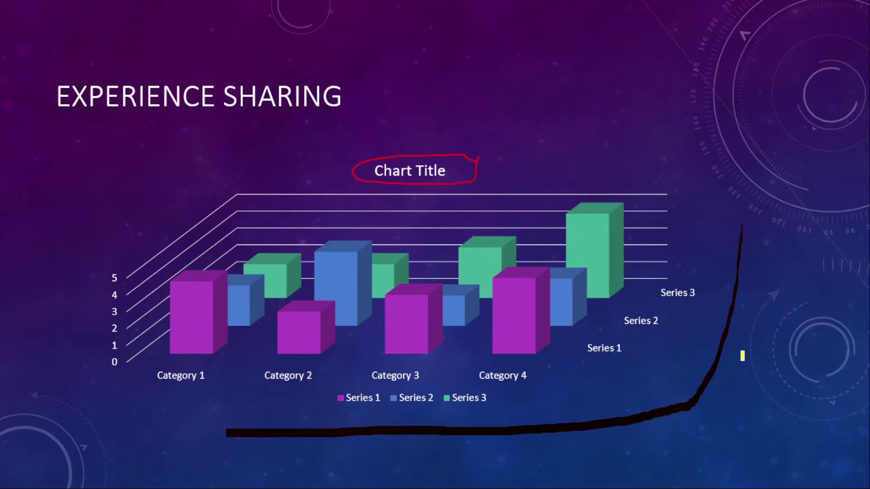
mouse_move(57, 121)
left_mouse_down()
mouse_move(233, 129)
mouse_move(59, 65)
mouse_move(54, 111)
left_mouse_up()
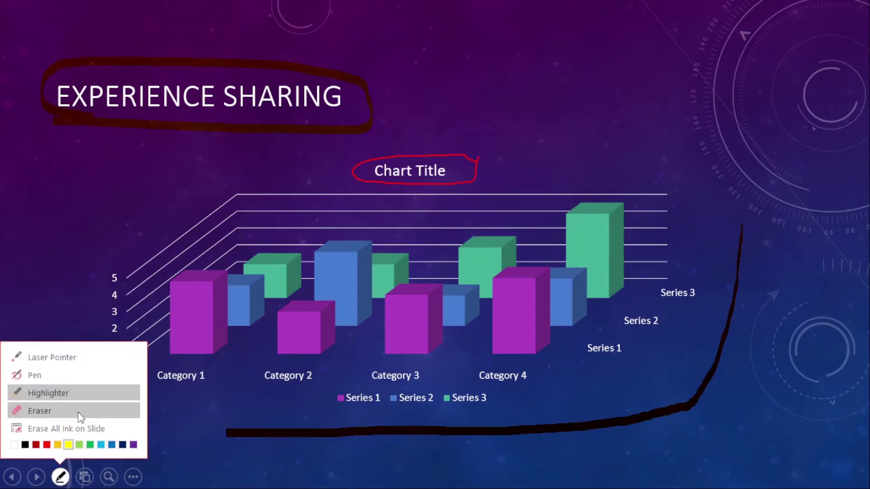
left_click(80, 410)
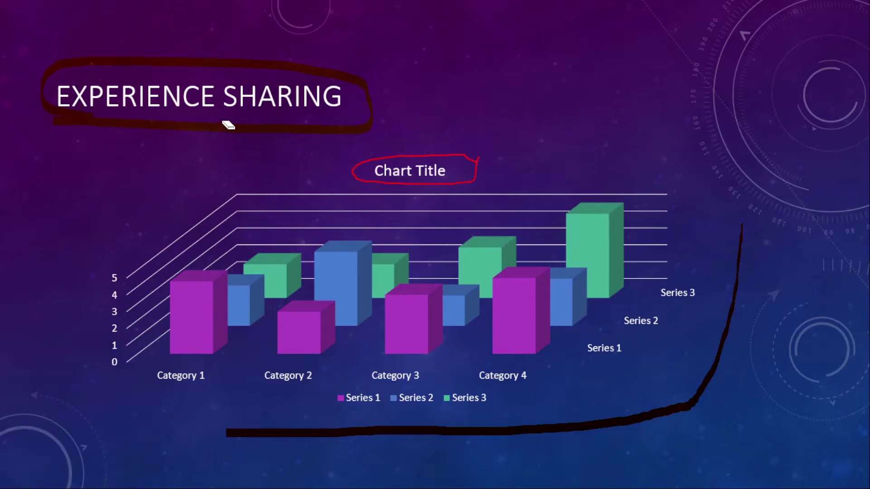
left_click(242, 130)
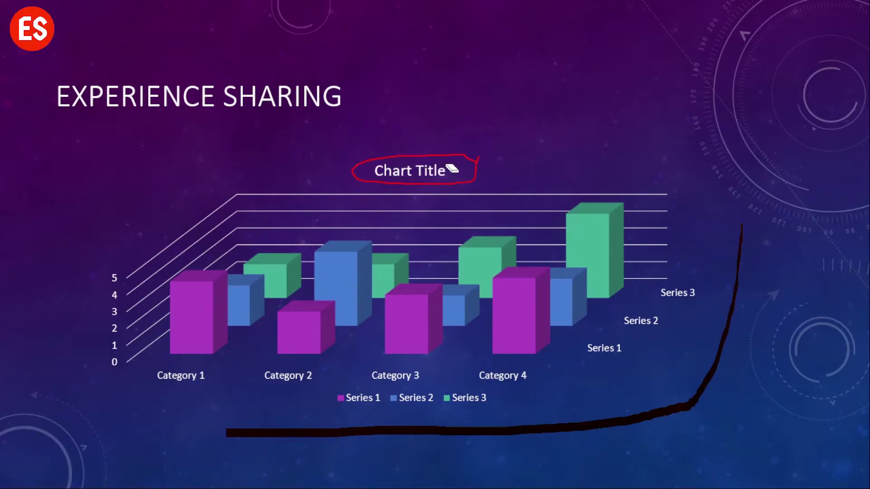
left_click(466, 163)
mouse_move(60, 477)
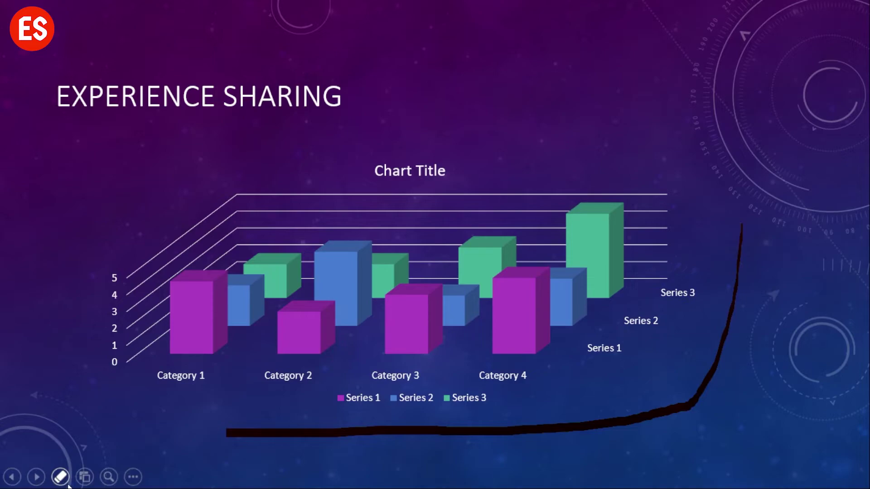
left_click(60, 477)
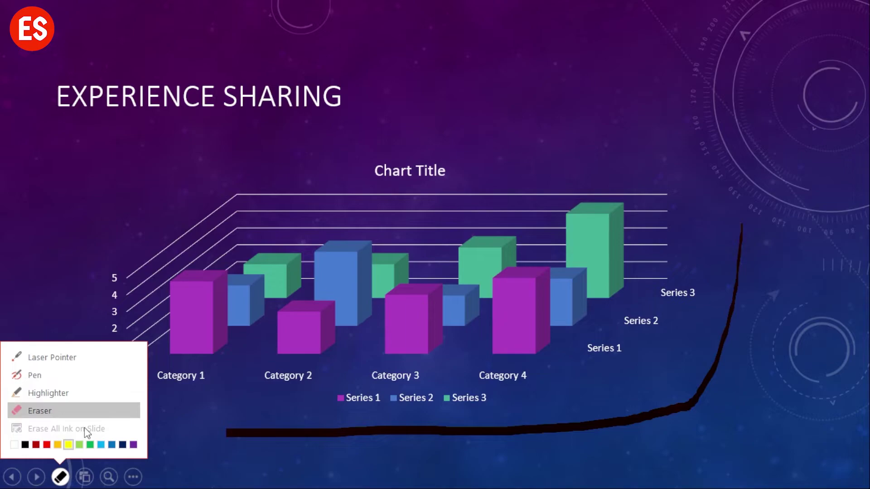
left_click(66, 393)
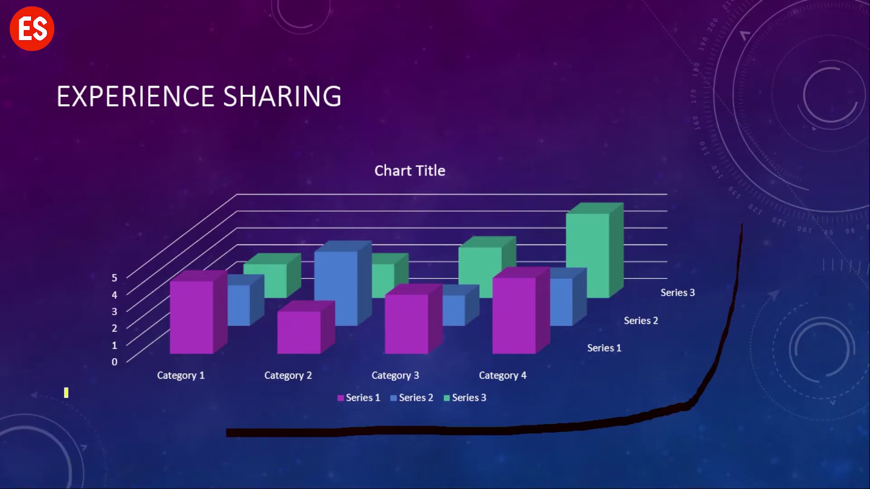
mouse_move(40, 476)
left_click(60, 477)
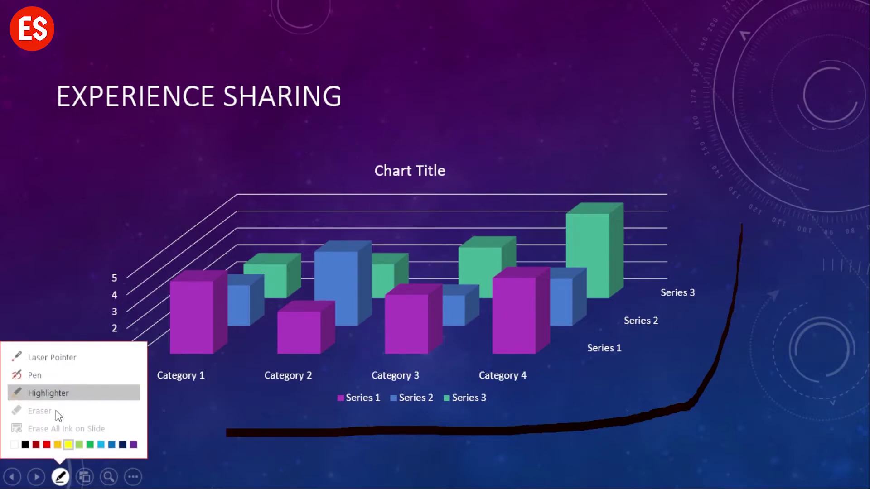
left_click(61, 375)
left_click(59, 476)
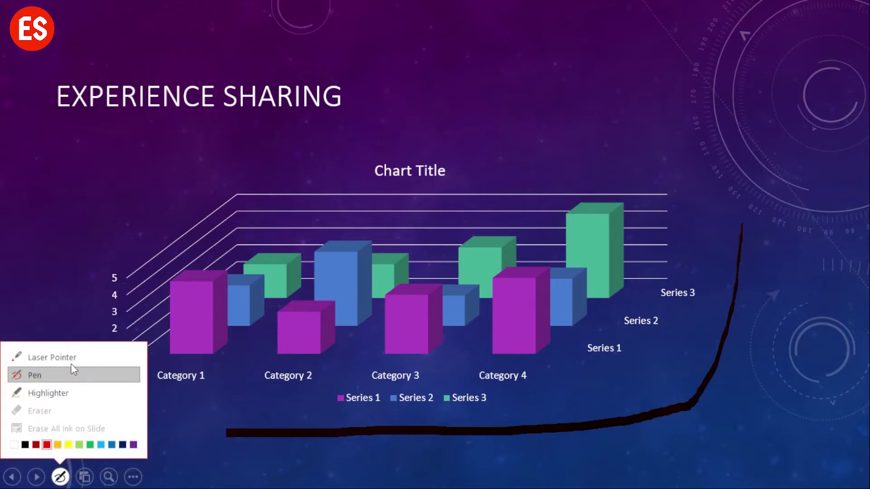
left_click(61, 481)
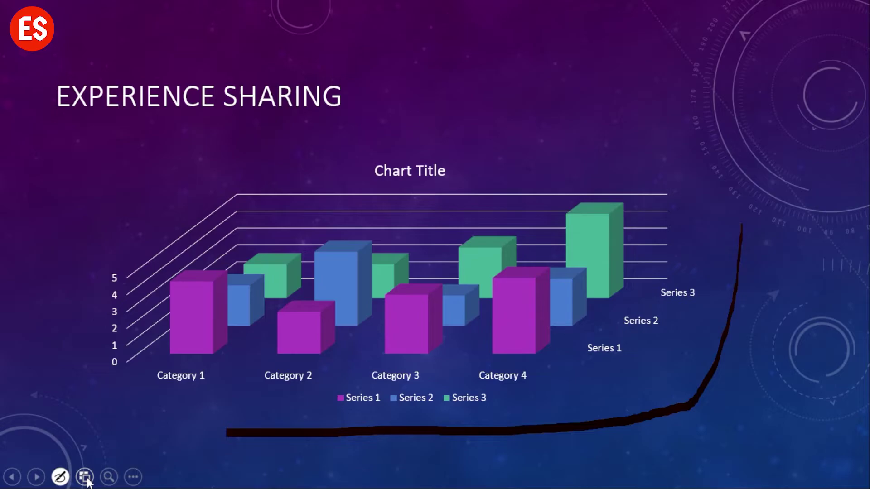
Jump from the slide grid to slide 3, with the organization chart and table, and pause the timed show.
left_click(85, 476)
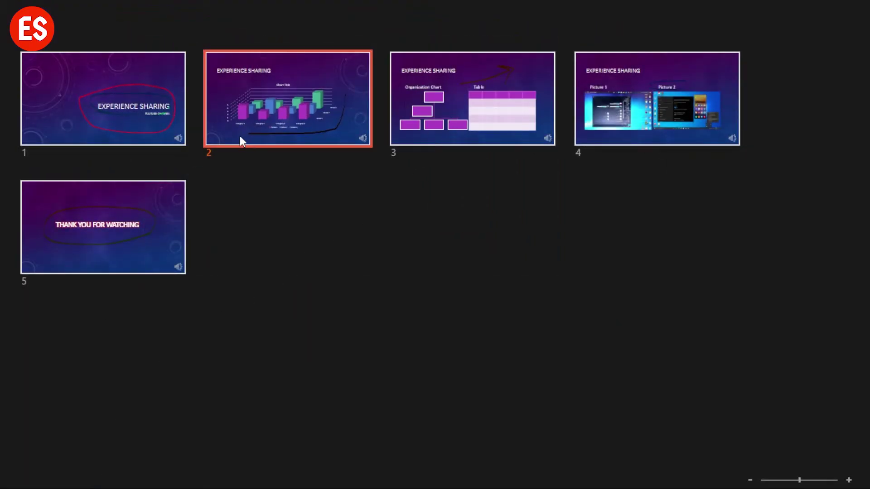
left_click(478, 110)
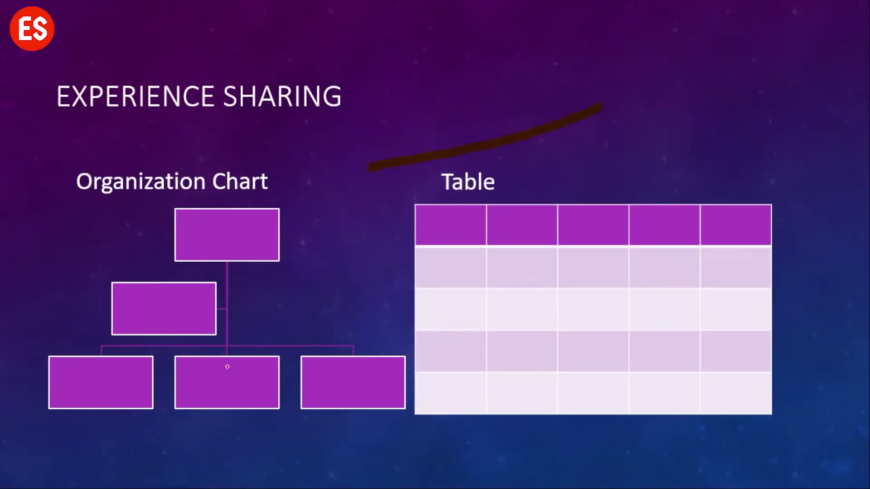
right_click(294, 282)
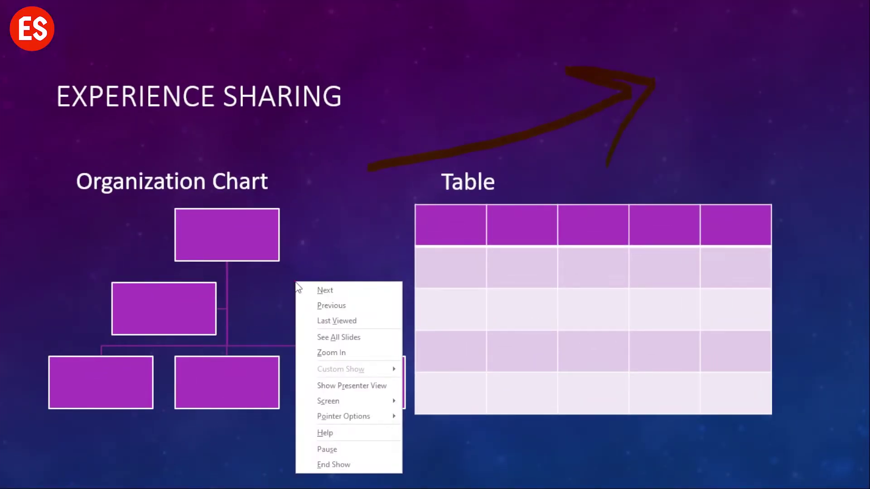
left_click(350, 448)
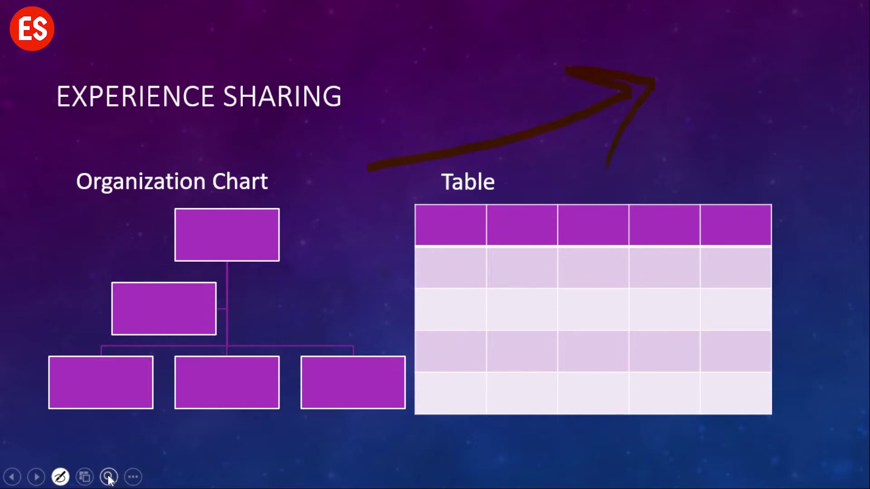
left_click(109, 477)
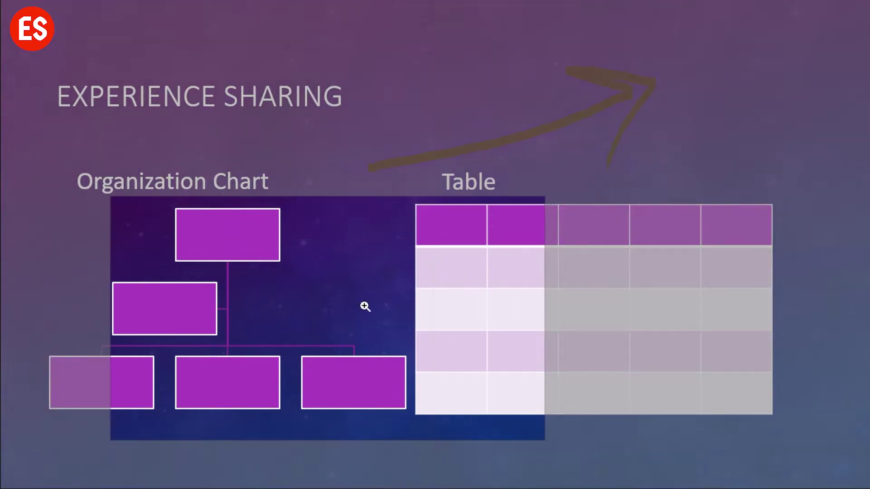
left_click(223, 152)
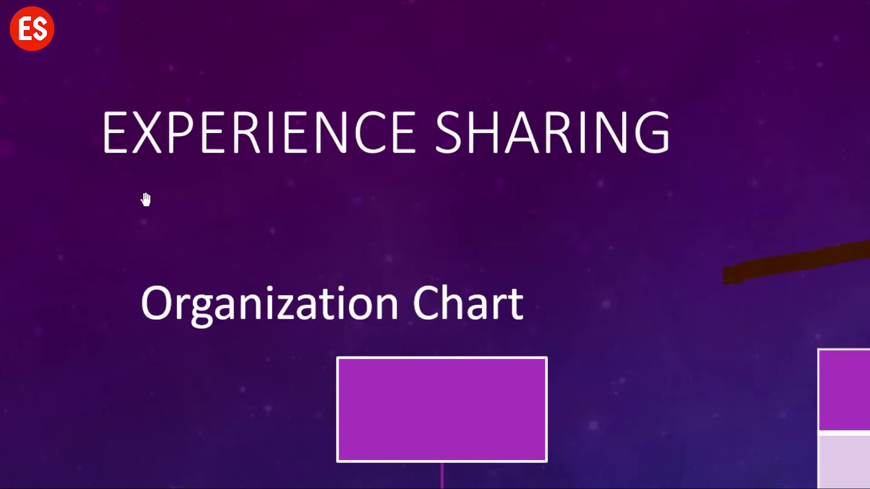
key("Escape")
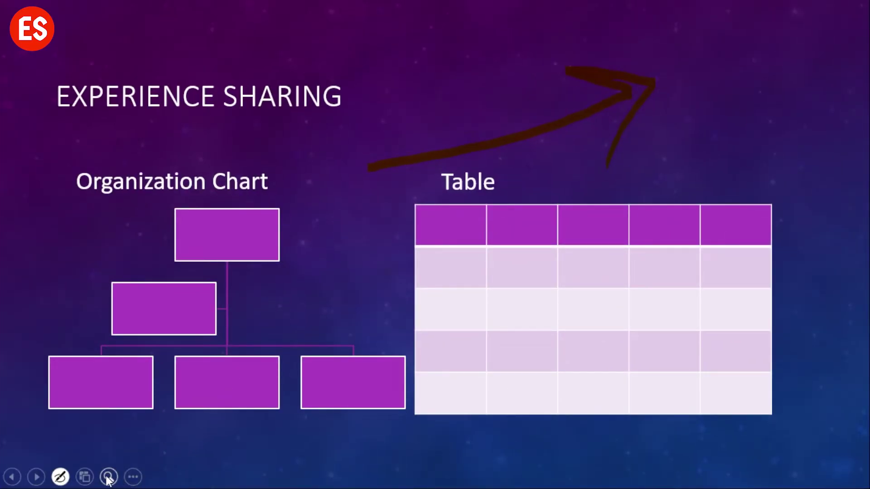
left_click(108, 478)
left_click(170, 151)
Black out the slide show screen, then switch it to a white screen.
left_click(133, 477)
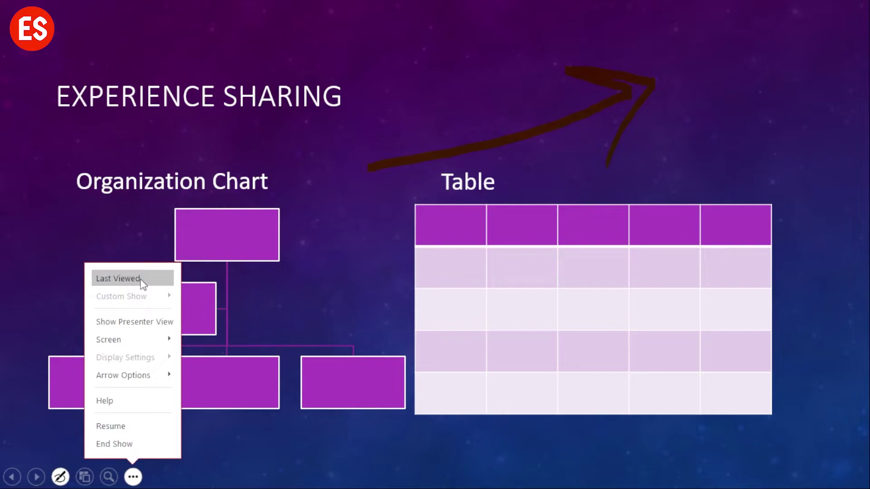
left_click(164, 339)
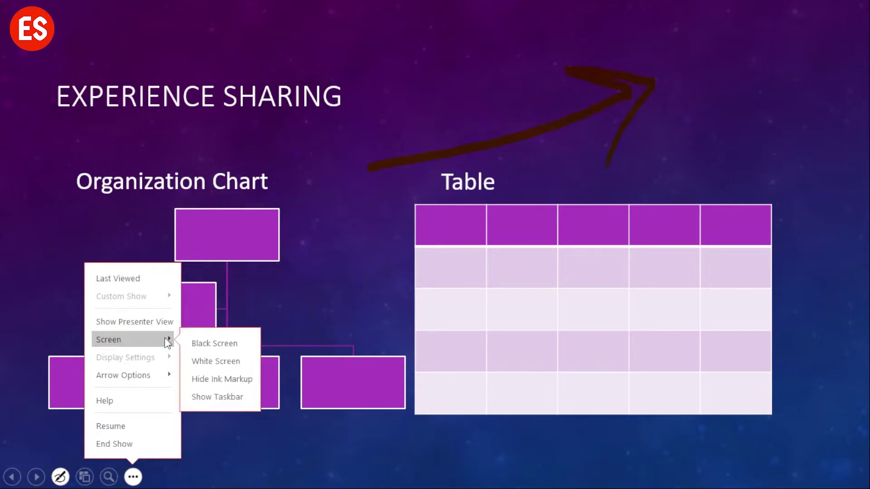
left_click(204, 341)
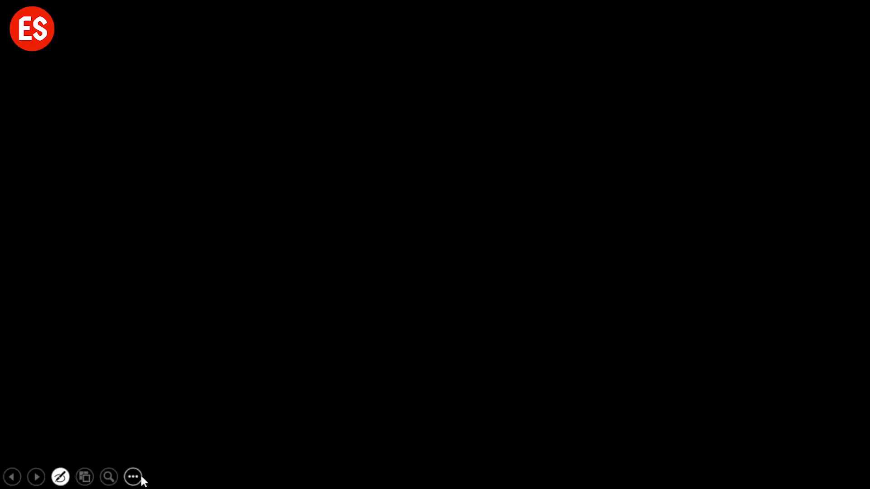
left_click(139, 476)
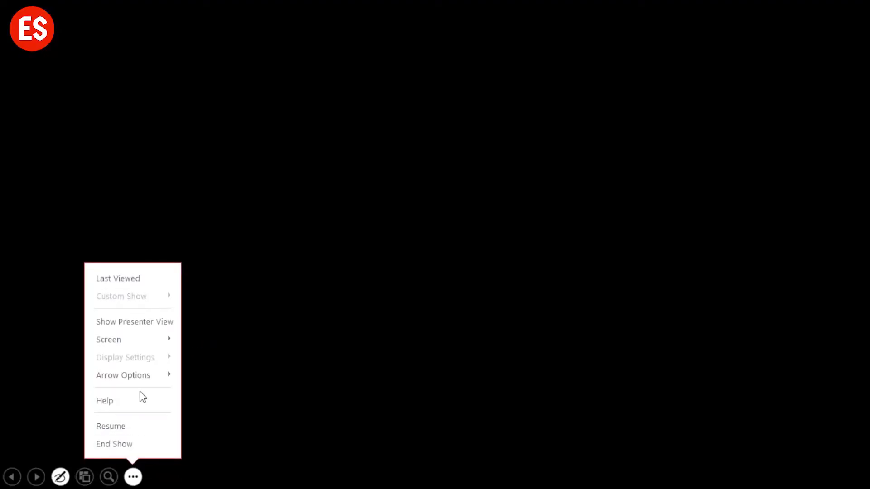
left_click(160, 343)
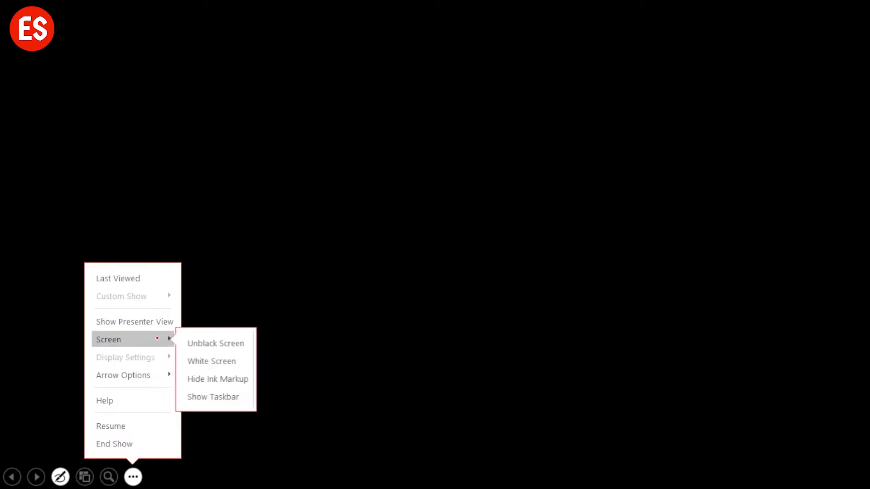
left_click(224, 365)
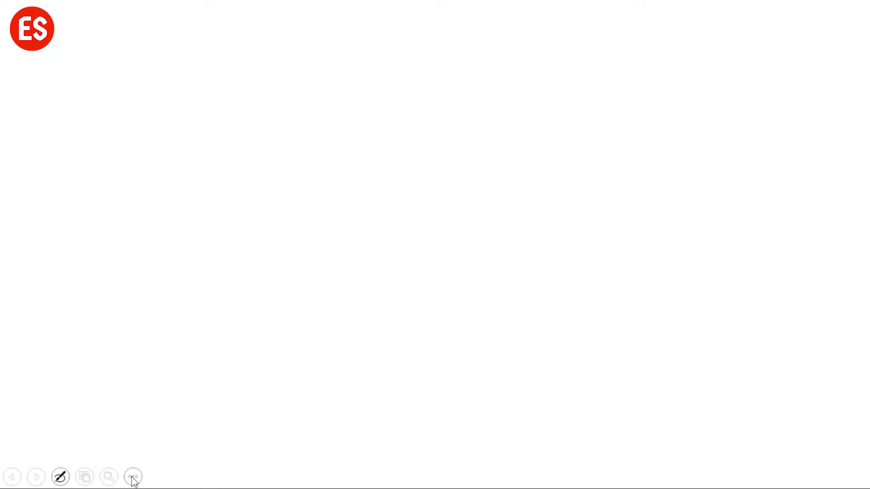
Show the Windows taskbar beneath the blanked slide show.
left_click(133, 478)
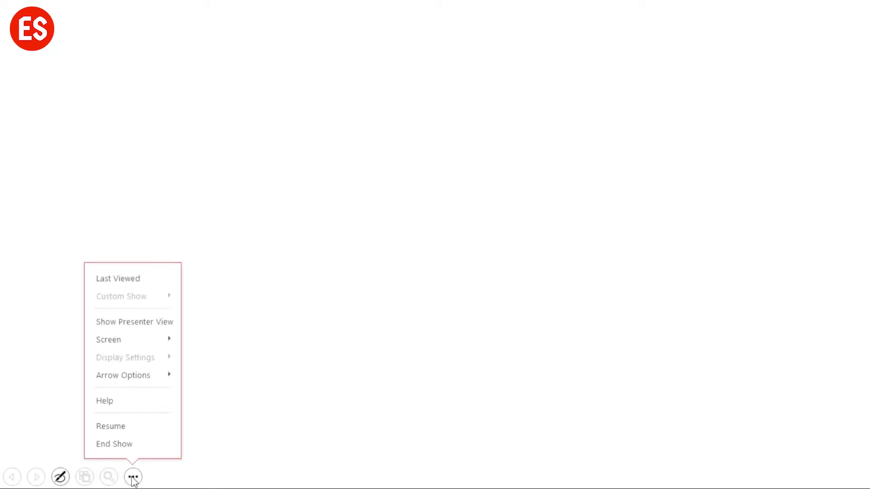
left_click(161, 340)
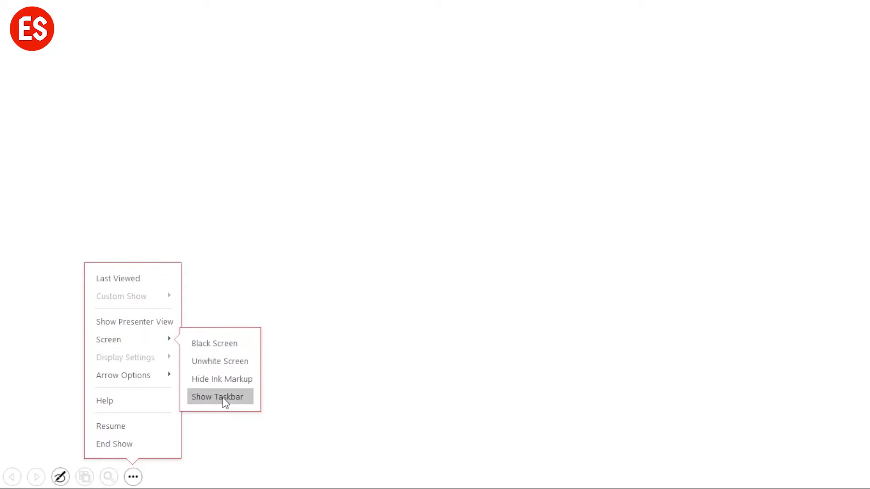
left_click(223, 399)
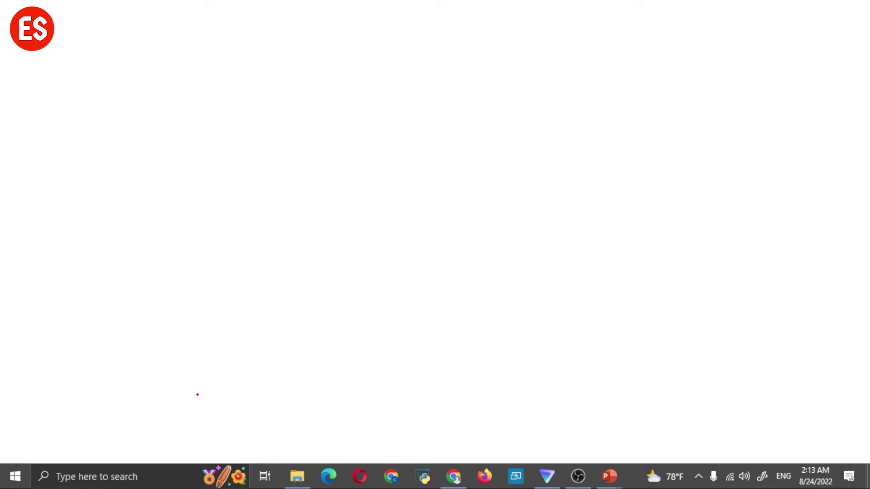
Unwhite the screen to bring the slides back, then advance to the next slide.
left_click(188, 404)
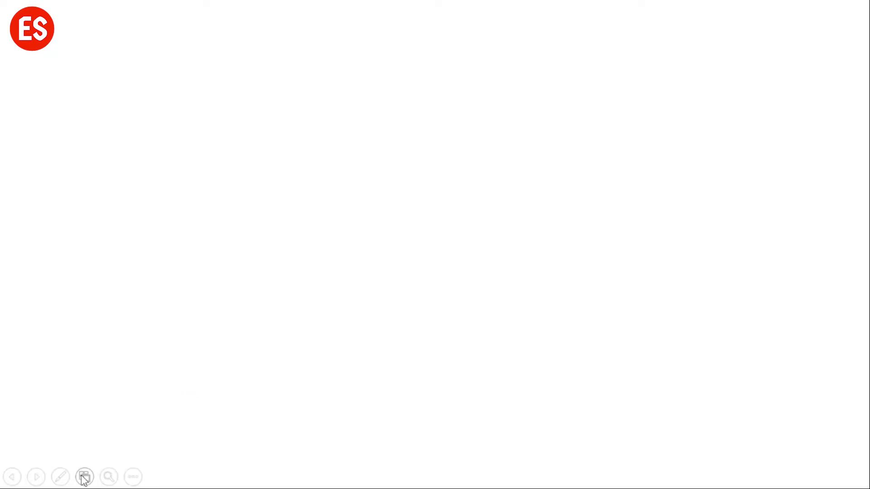
left_click(132, 478)
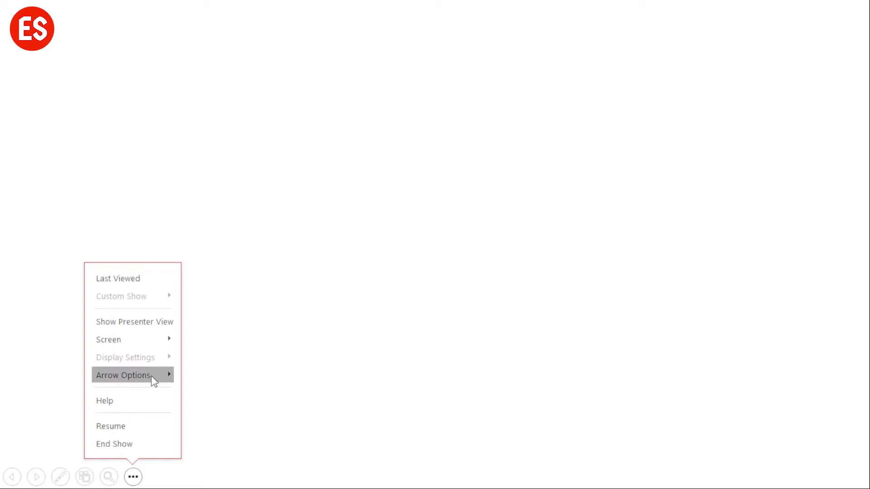
mouse_move(123, 375)
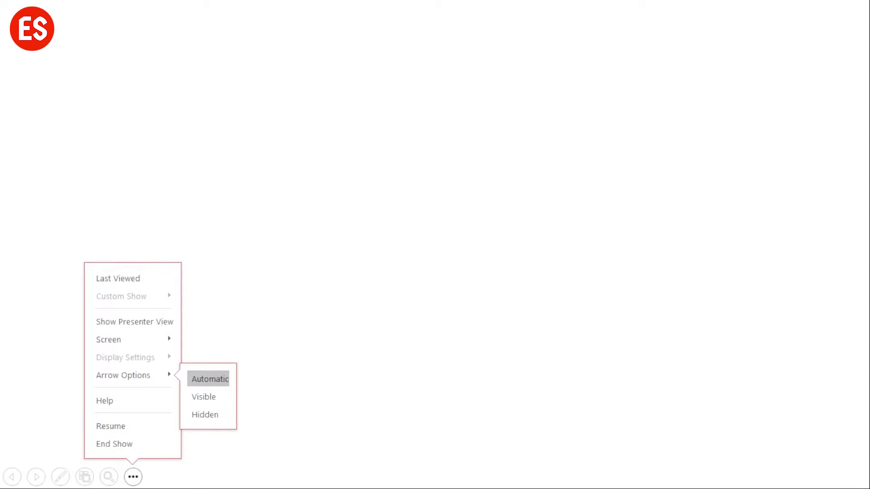
key("Return")
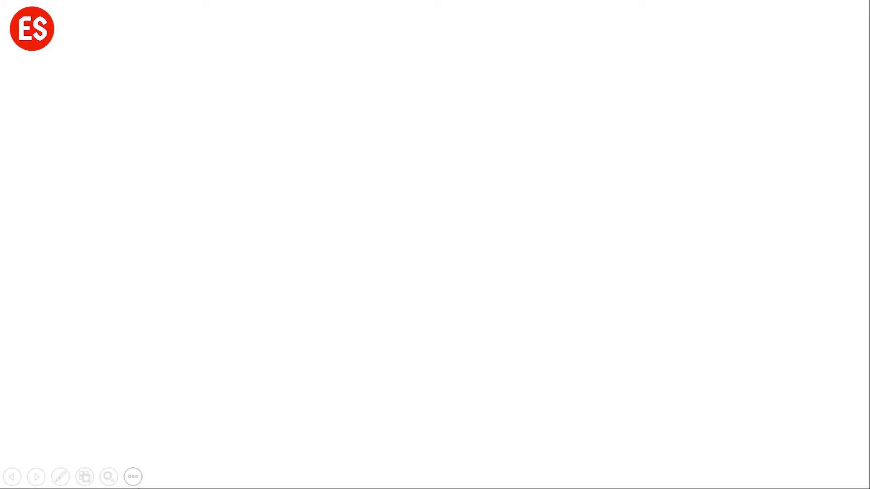
left_click(133, 476)
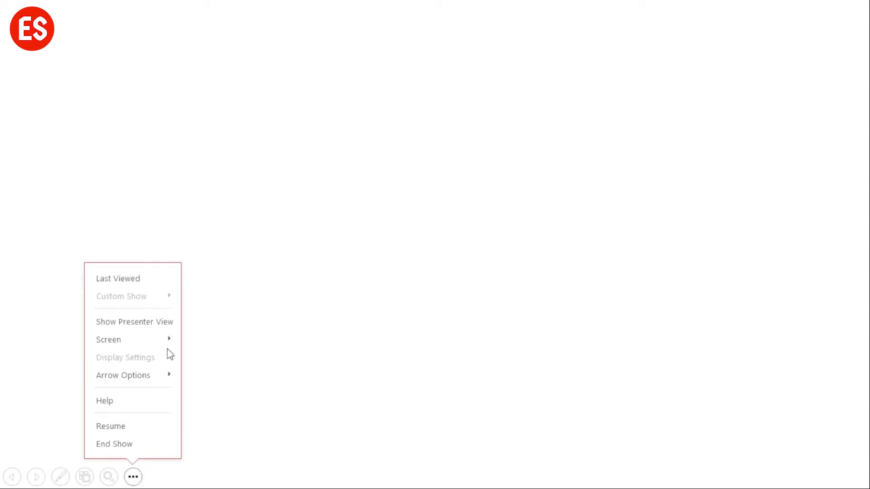
mouse_move(109, 339)
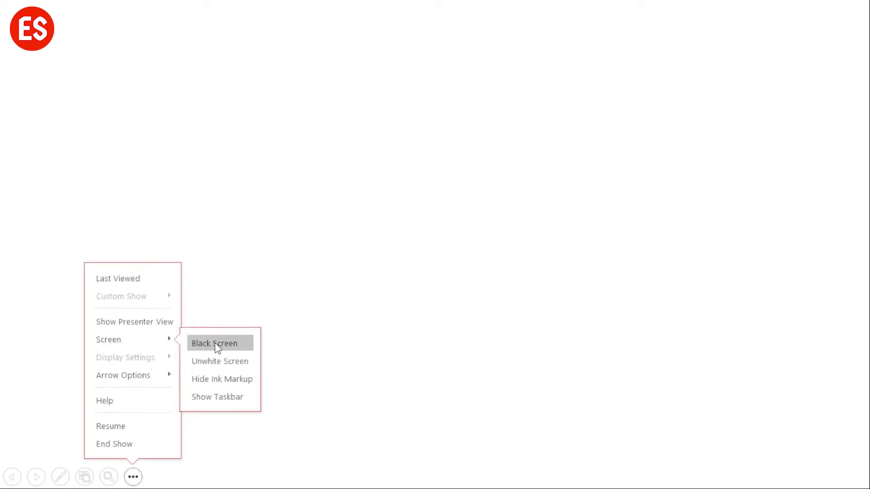
left_click(242, 361)
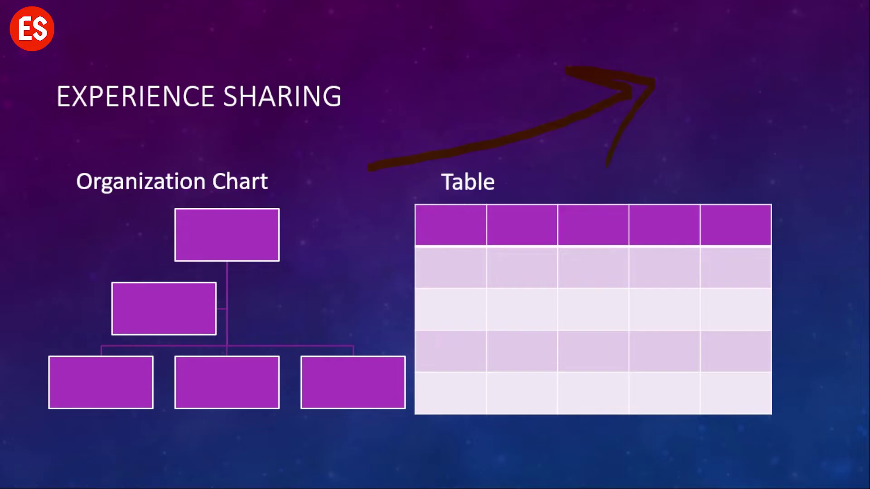
key("Right")
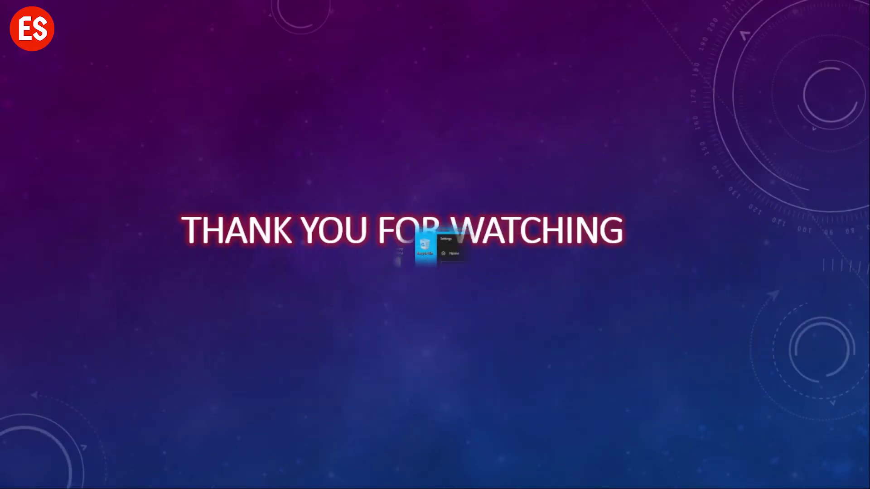
Advance past the last slide to exit the show back to slide 5, Thank You for Watching.
key("Right")
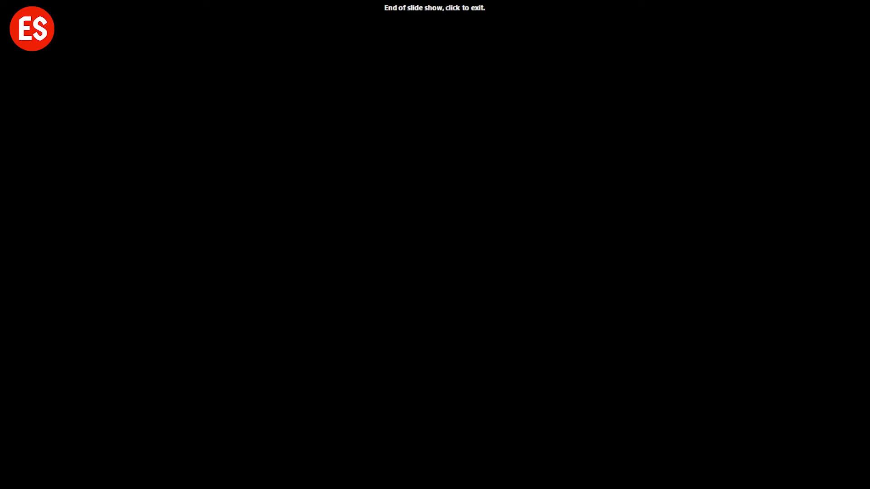
key("Right")
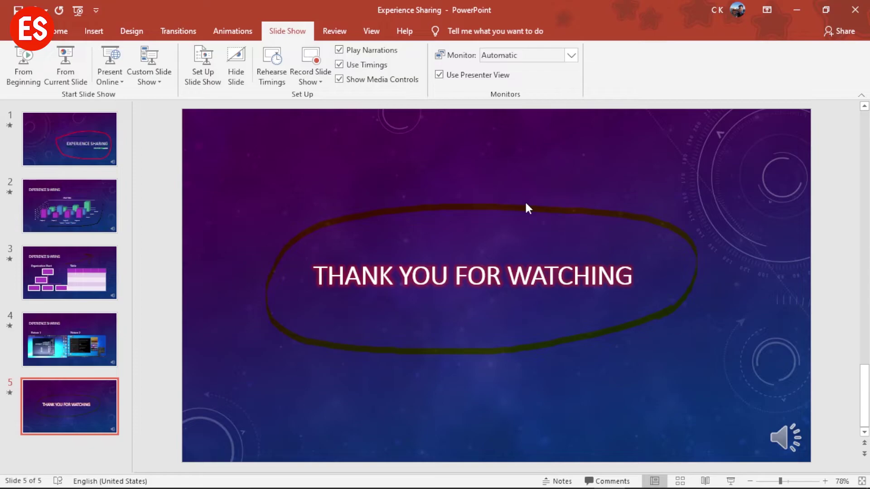
Turn off Use Timings and Play Narrations, then start the show from the beginning.
left_click(319, 81)
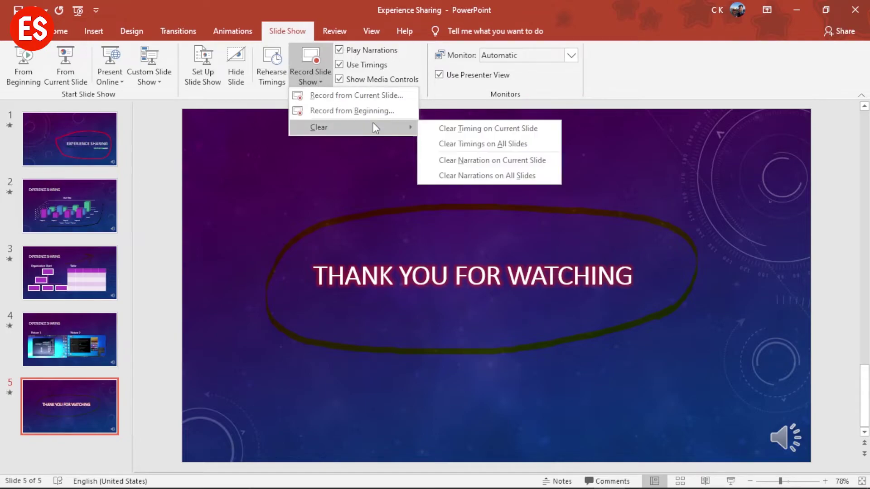
mouse_move(319, 127)
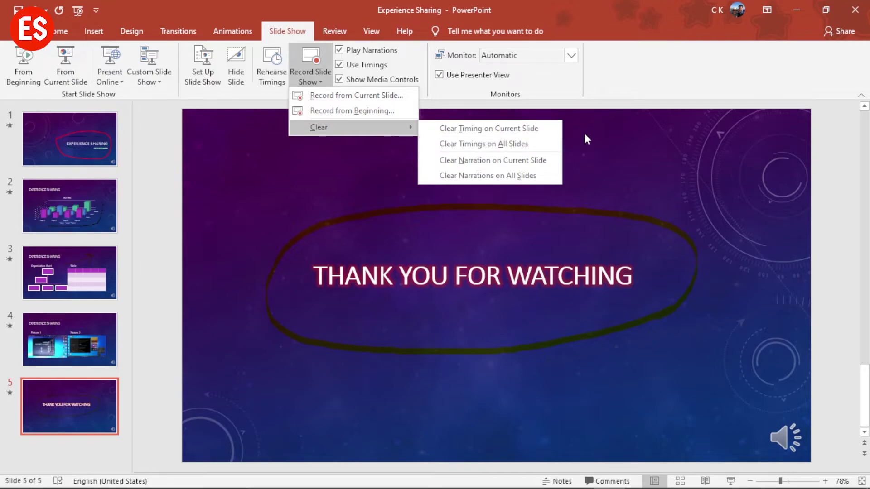
left_click(611, 104)
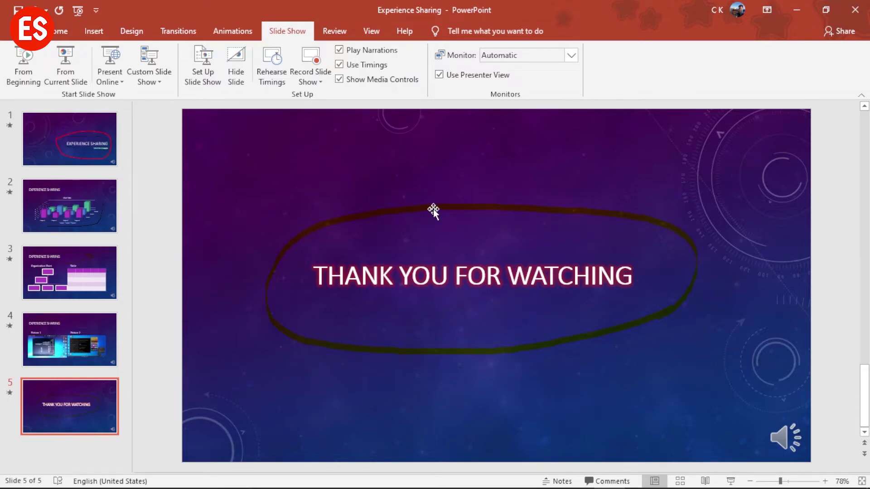
left_click(341, 65)
left_click(339, 49)
left_click(26, 61)
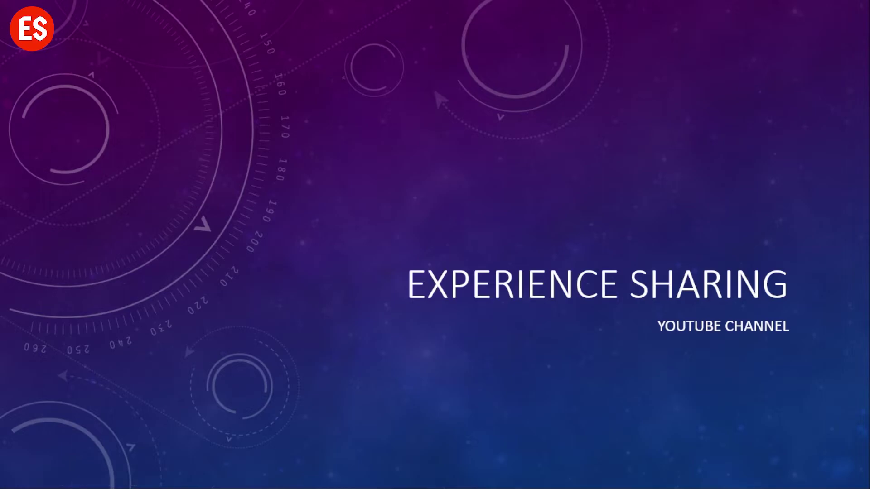
Advance through the bar-chart, organization chart, pictures and Thank You slides, then exit the show.
left_click(583, 227)
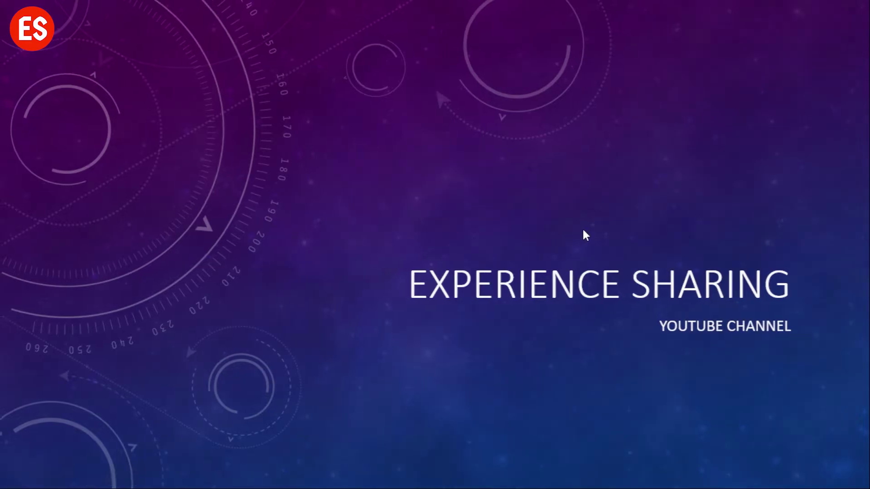
left_click(615, 141)
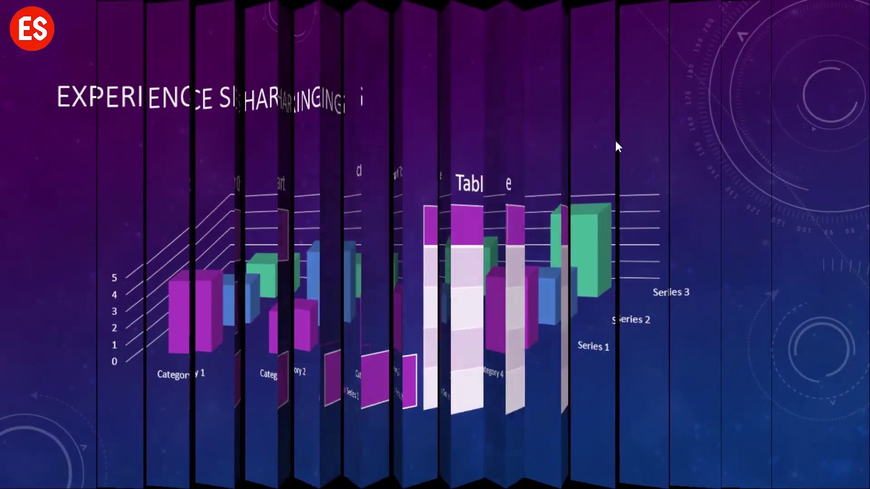
left_click(584, 137)
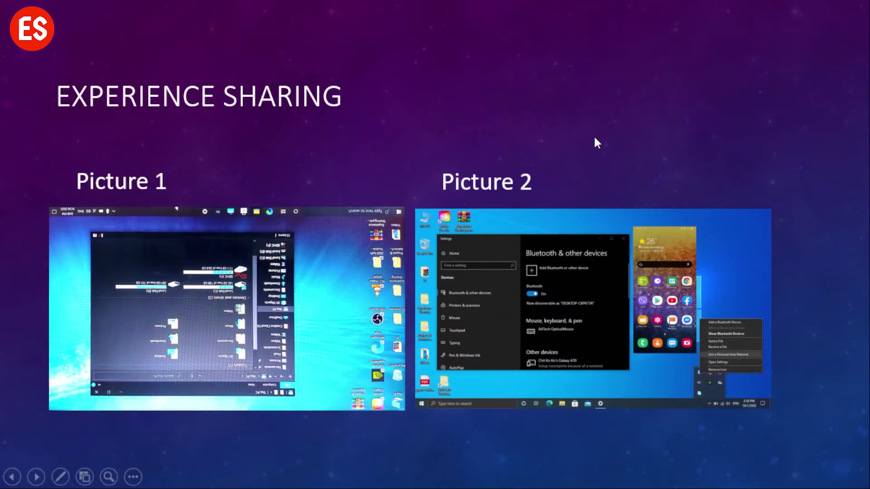
left_click(595, 139)
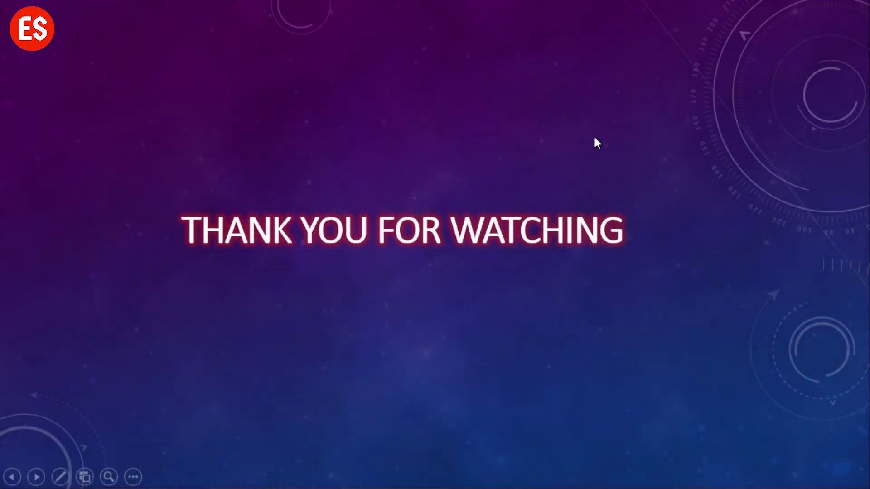
left_click(594, 138)
left_click(595, 139)
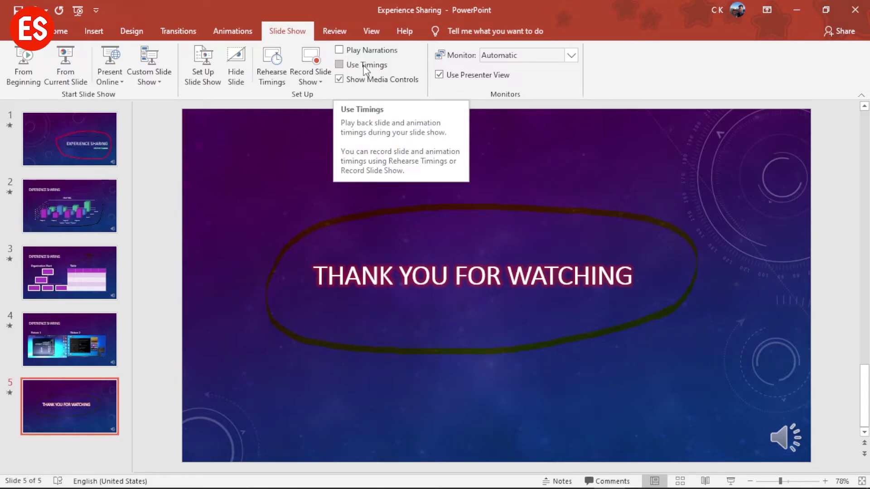
Turn Use Timings and Play Narrations back on, start from the beginning, then end the show.
left_click(339, 65)
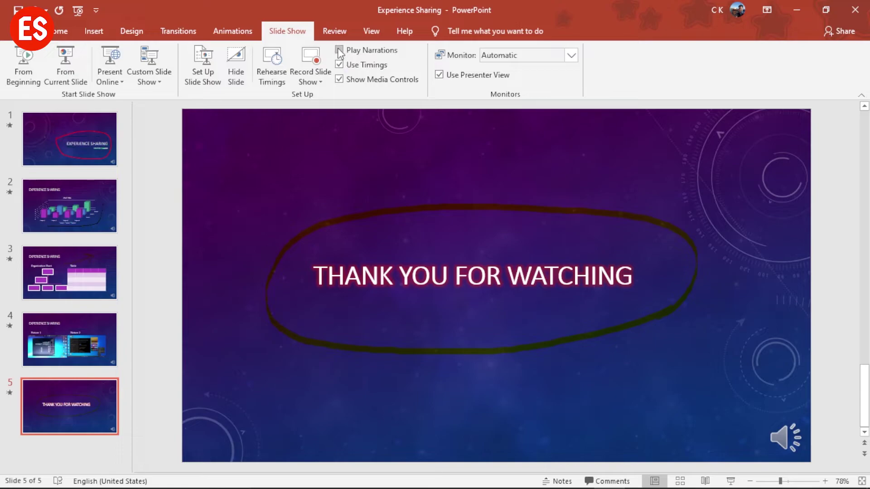
left_click(340, 50)
left_click(26, 63)
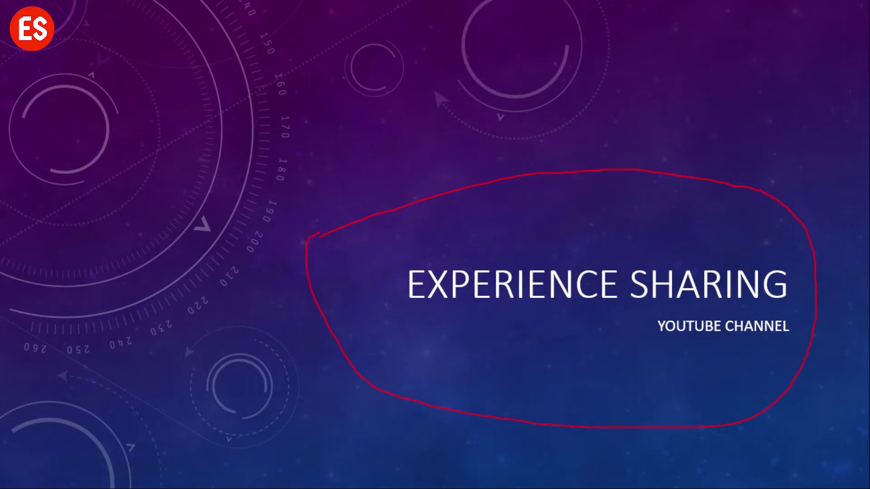
right_click(526, 250)
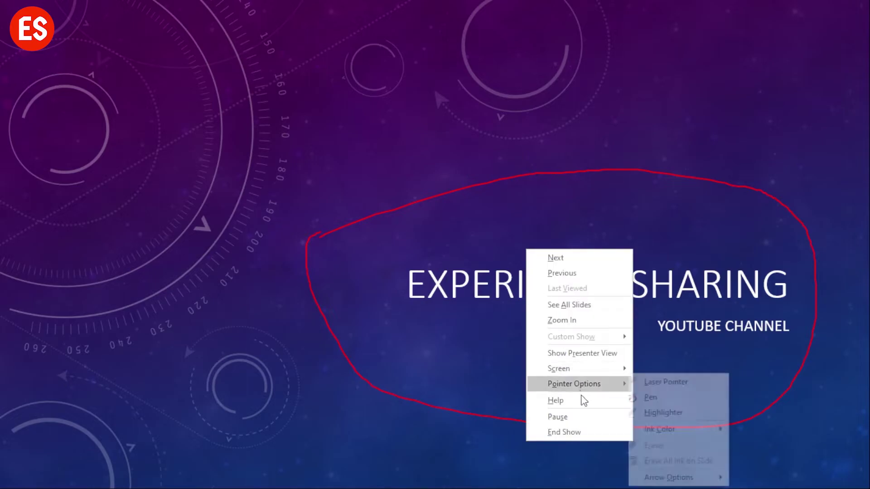
left_click(593, 436)
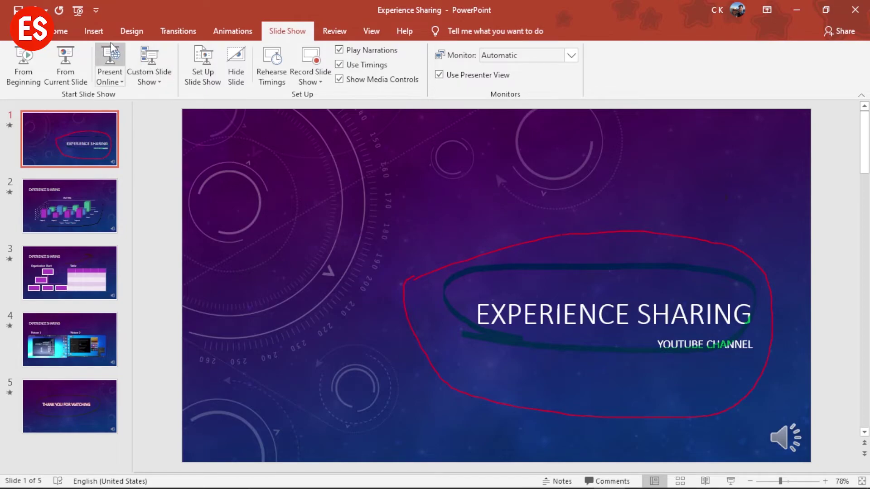
Insert the Voice 004 audio file from the PC onto slide 1 and move its icon toward the top.
left_click(98, 37)
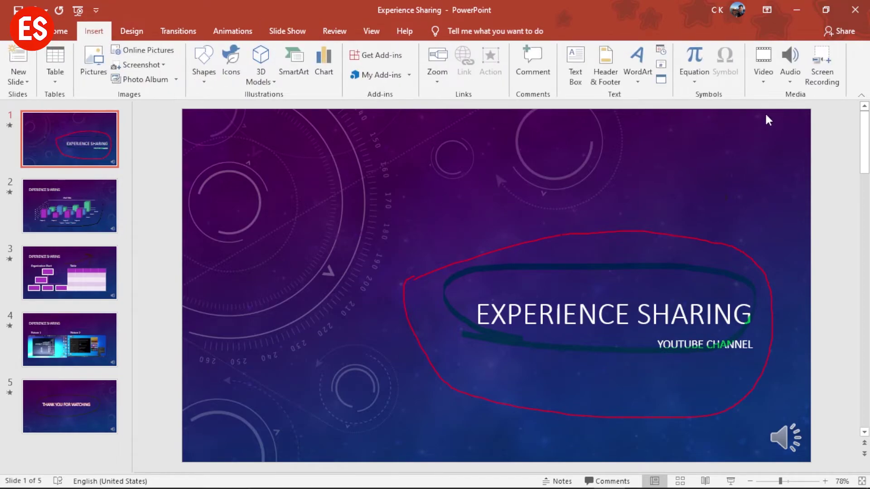
left_click(789, 82)
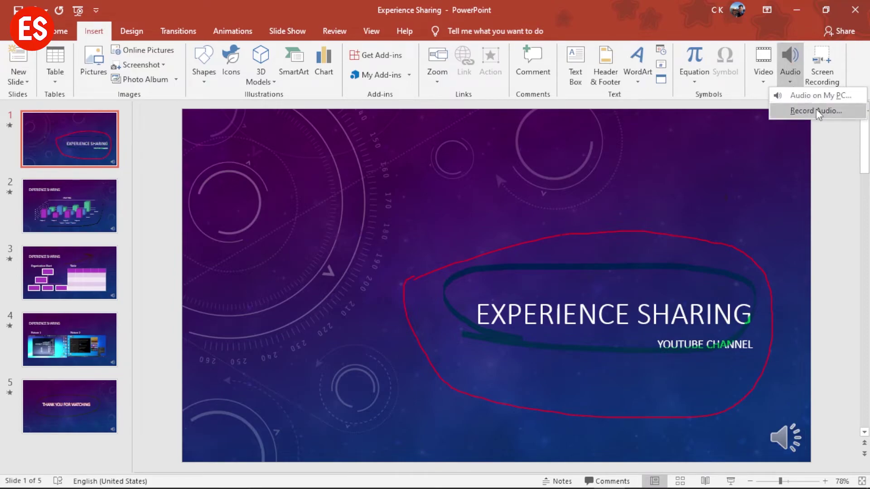
left_click(813, 96)
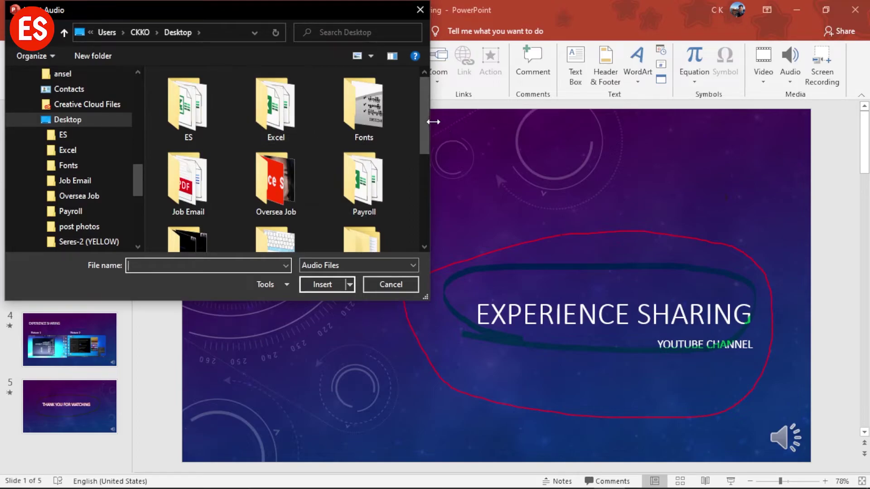
left_click_drag(426, 124, 416, 221)
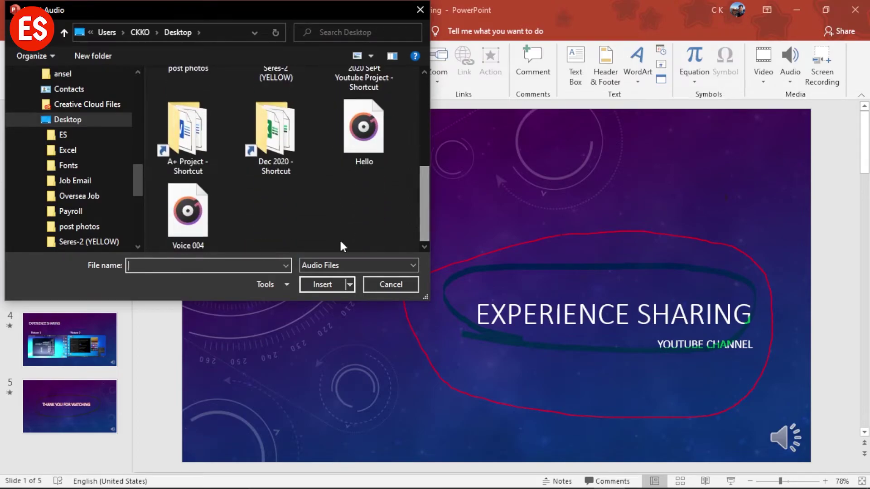
left_click(188, 210)
left_click(325, 285)
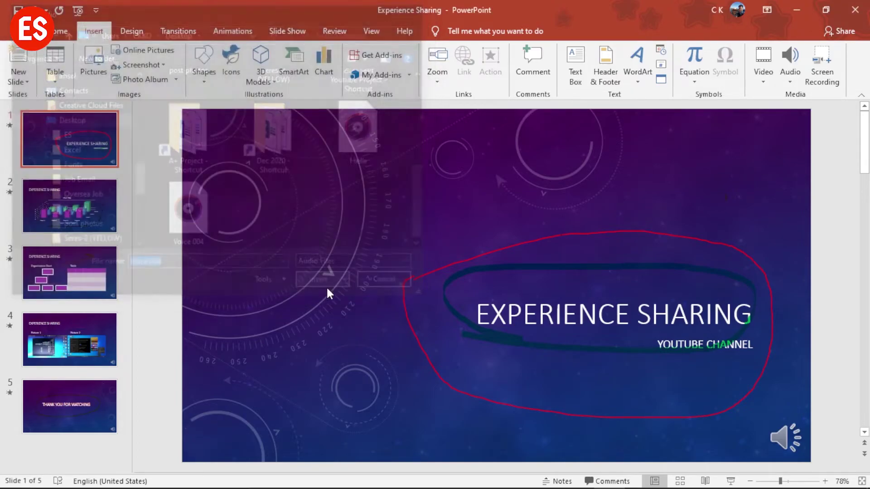
mouse_move(499, 290)
left_mouse_down()
mouse_move(596, 167)
mouse_move(379, 172)
left_mouse_up()
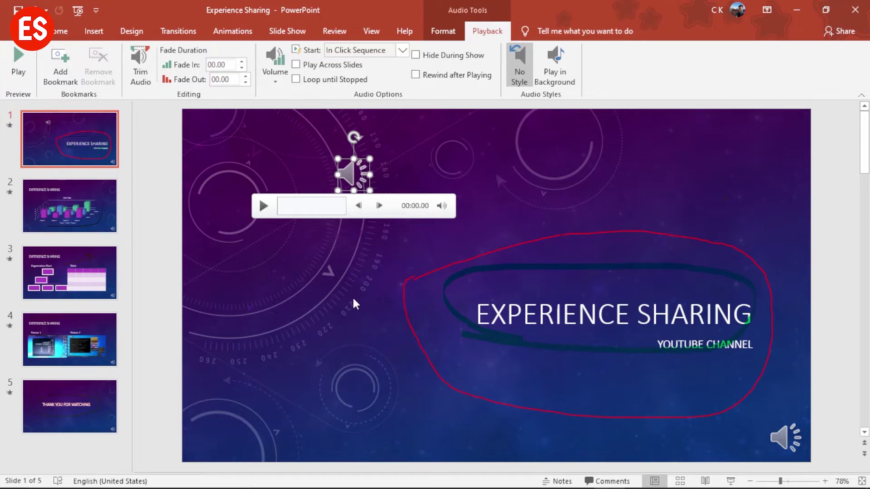
left_click(301, 32)
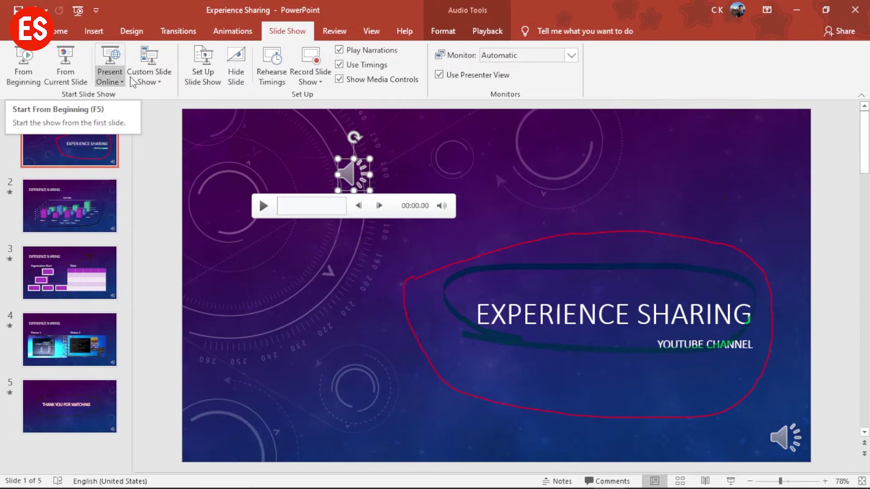
With narrations and timings off, start the show from the beginning and play, then pause, the audio clip.
left_click(339, 49)
left_click(339, 65)
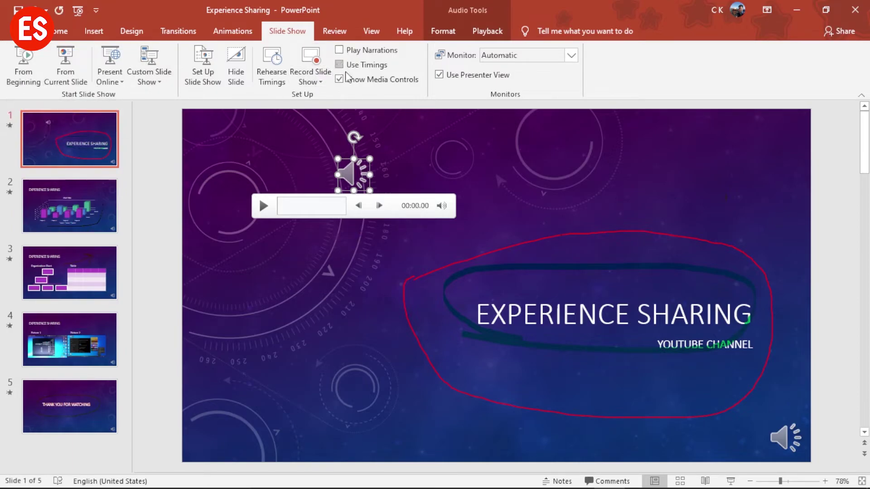
left_click(23, 57)
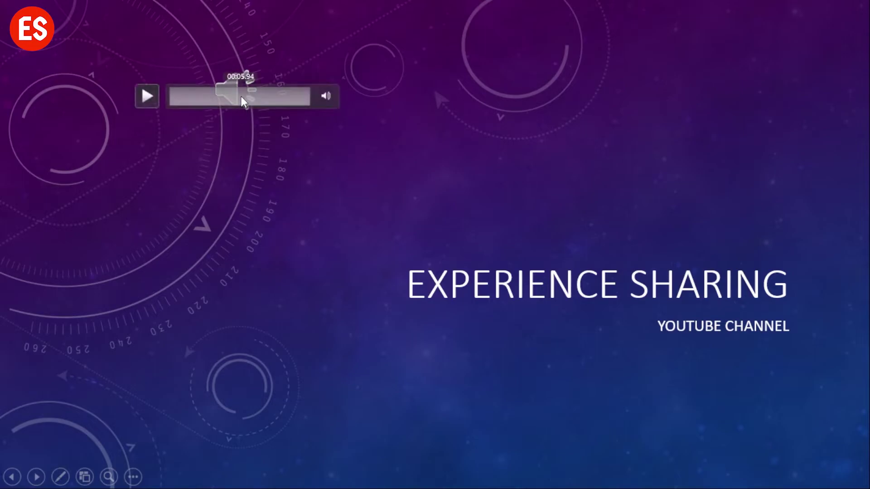
left_click(148, 96)
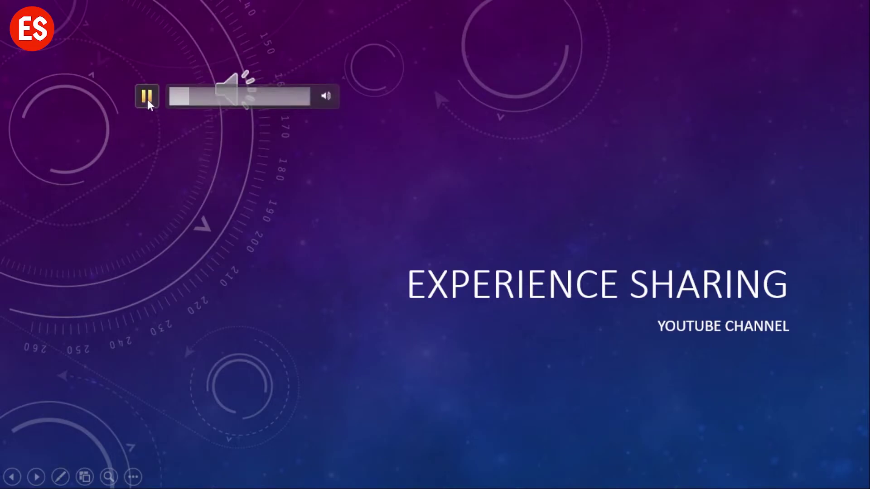
left_click(147, 96)
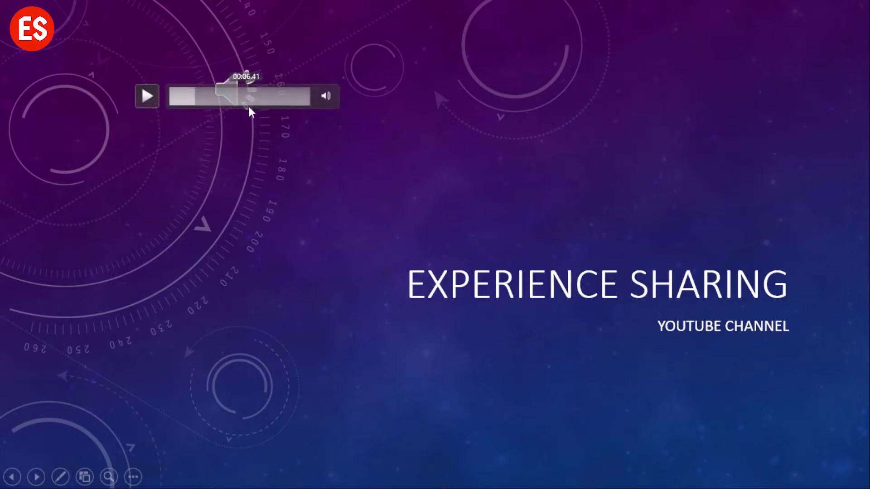
End the slide show and uncheck Show Media Controls.
right_click(489, 143)
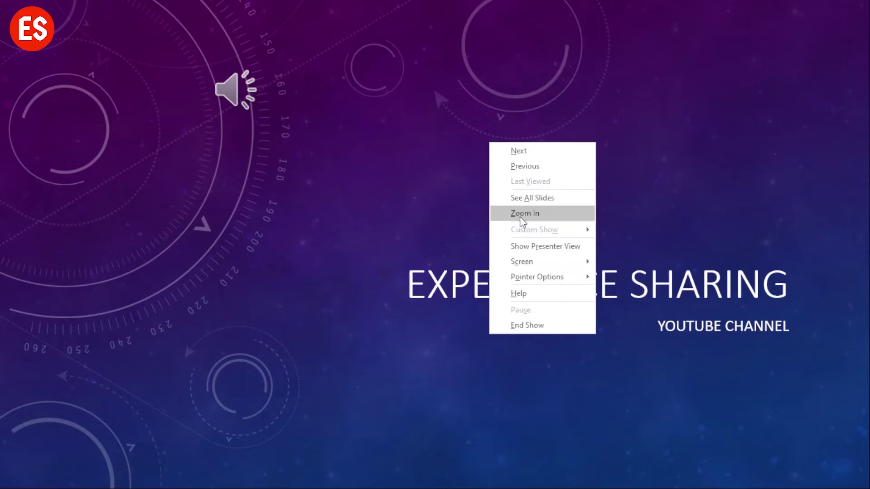
left_click(538, 325)
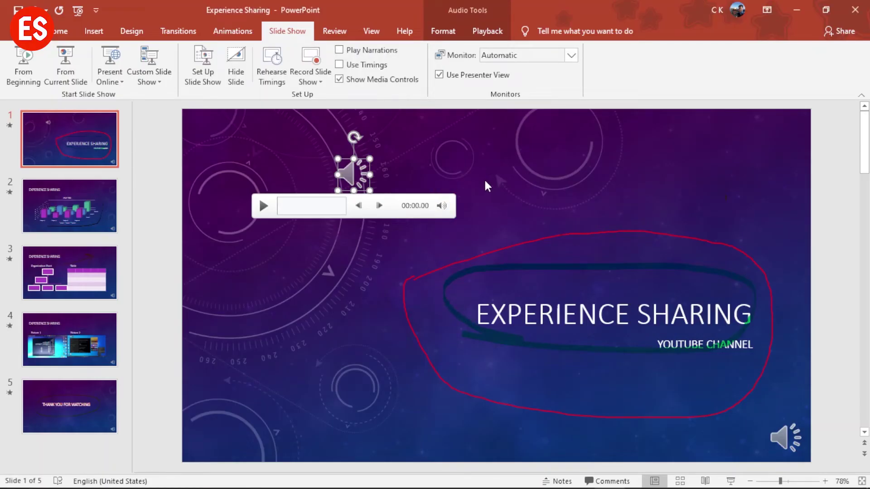
left_click(340, 81)
left_click(22, 63)
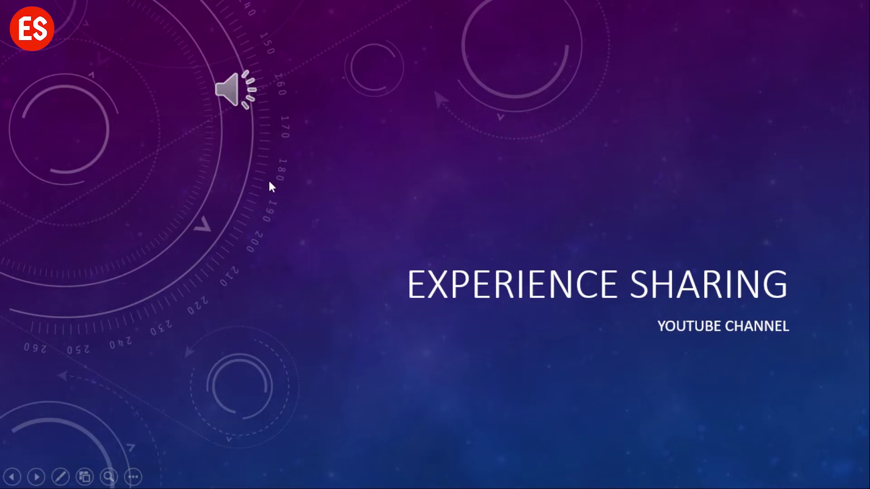
right_click(401, 171)
left_click(468, 351)
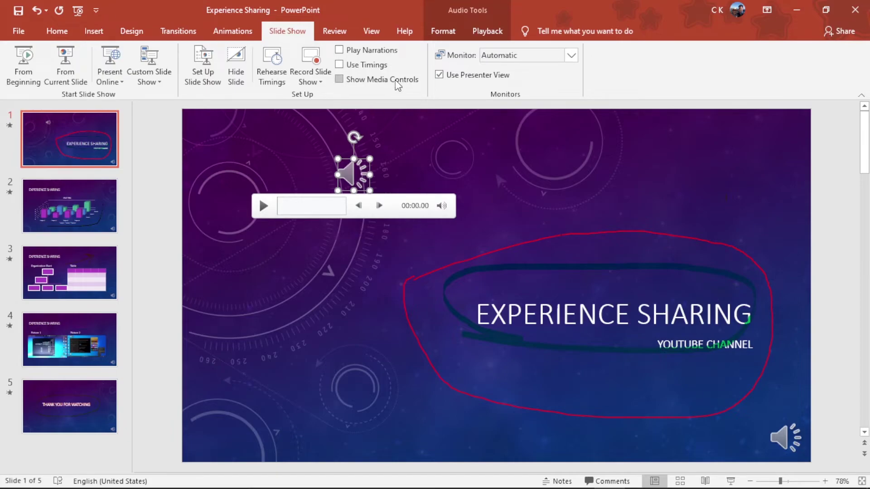
Turn Show Media Controls, Use Timings and Play Narrations back on.
left_click(339, 79)
left_click(339, 64)
left_click(339, 50)
Switch the show monitor to Primary Monitor, then set it back to Automatic.
left_click(572, 55)
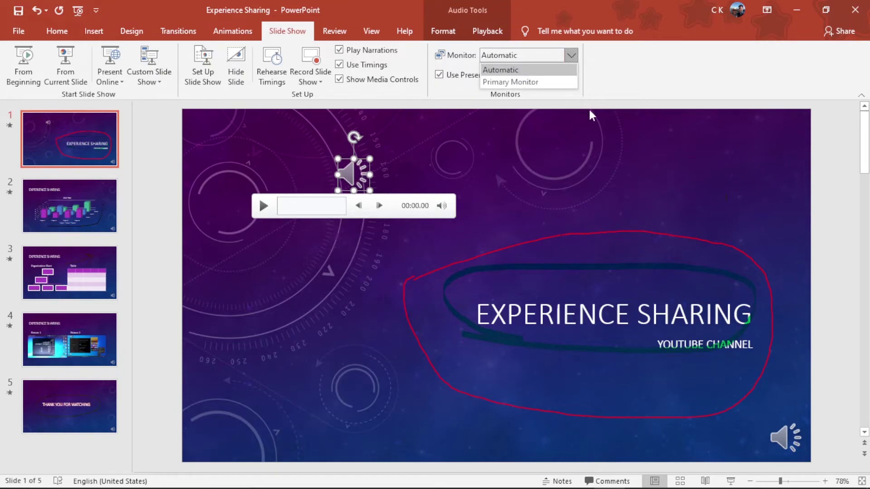
left_click(538, 81)
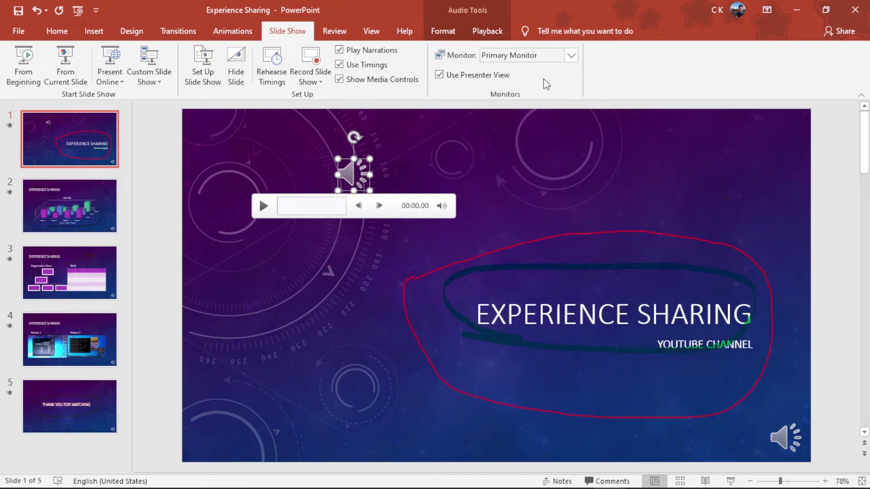
left_click(571, 56)
left_click(565, 69)
left_click(571, 55)
left_click(578, 161)
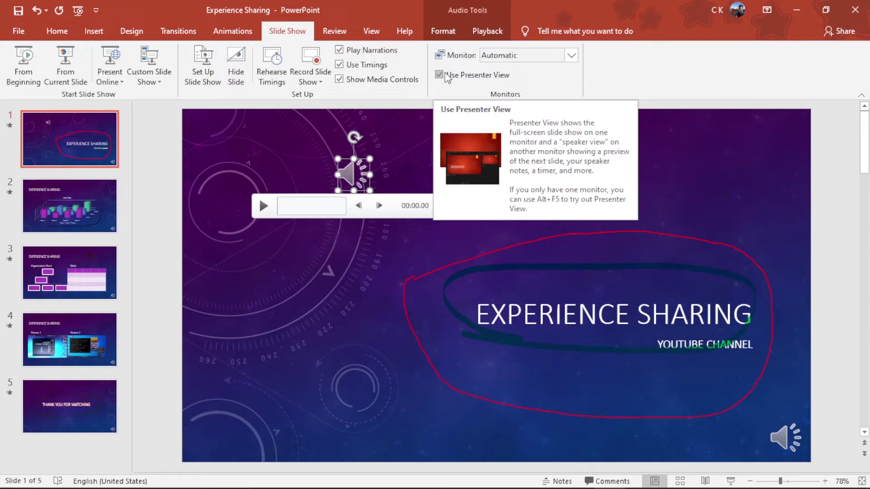
left_click(442, 75)
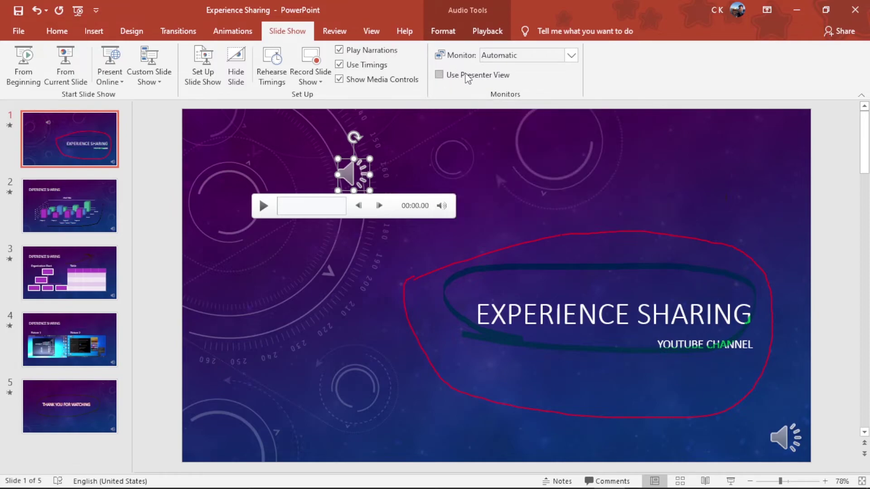
left_click(439, 76)
Start the slide show in Presenter View with Alt+F5.
key("alt")
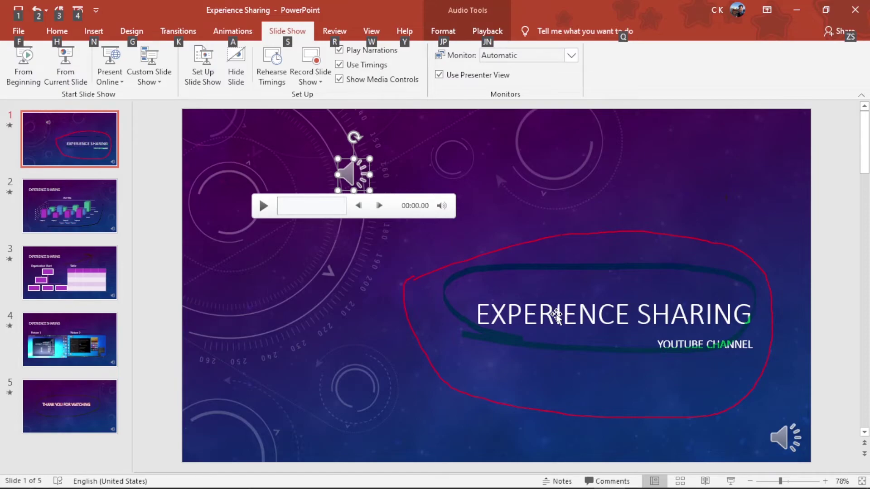
key("F5")
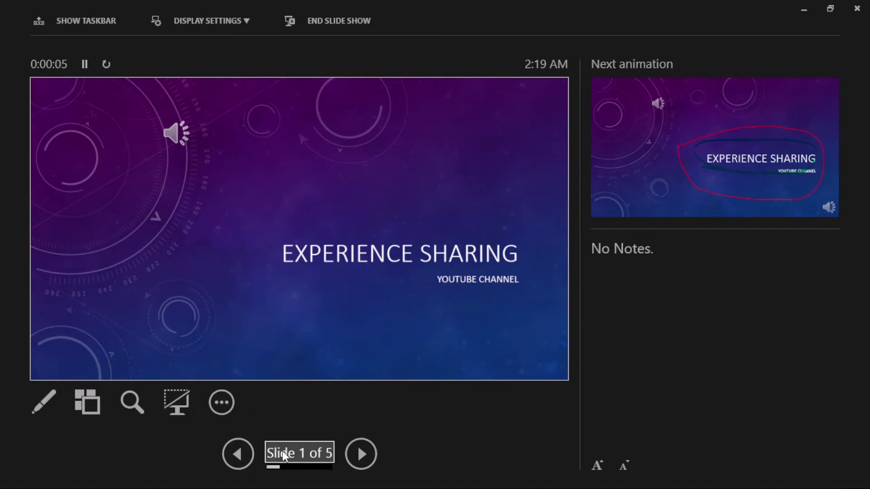
right_click(318, 224)
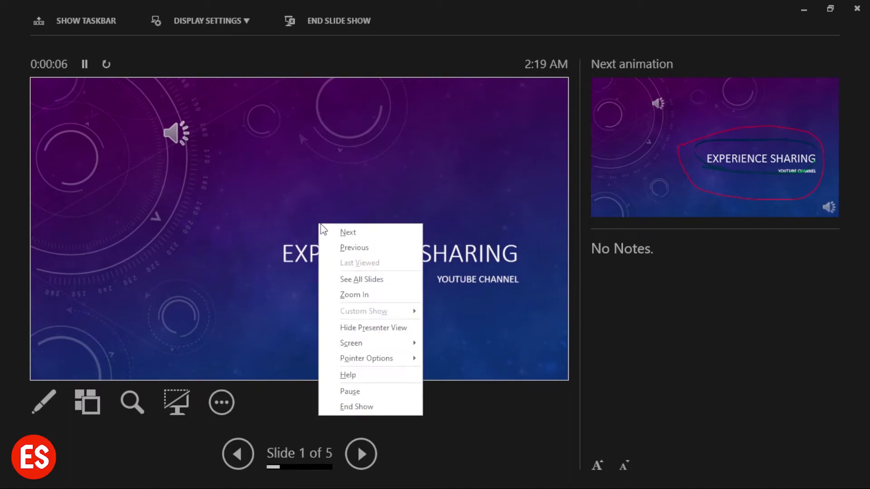
left_click(378, 393)
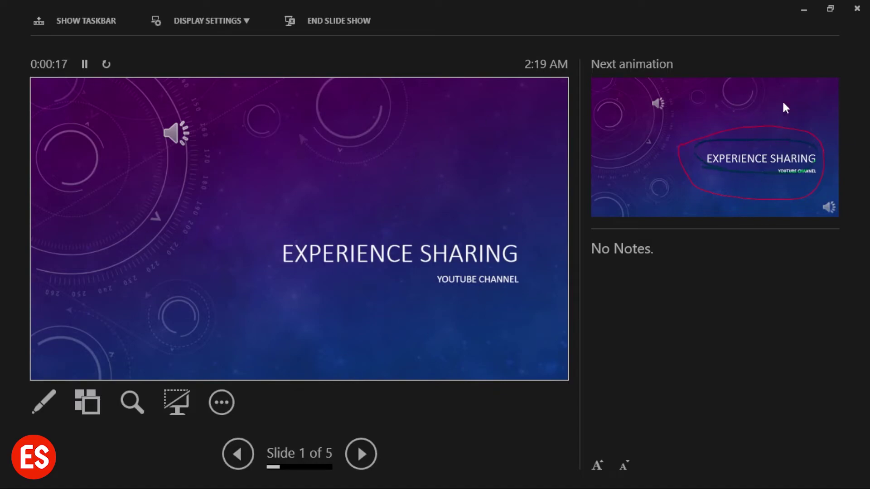
Draw a red pen stroke across the title on slide 1.
left_click(41, 402)
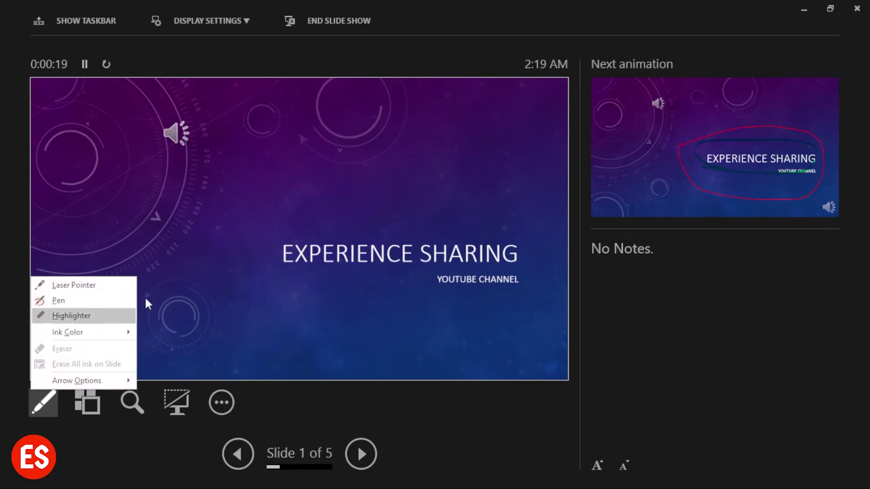
left_click(71, 301)
mouse_move(234, 187)
left_mouse_down()
mouse_move(286, 293)
mouse_move(382, 209)
left_mouse_up()
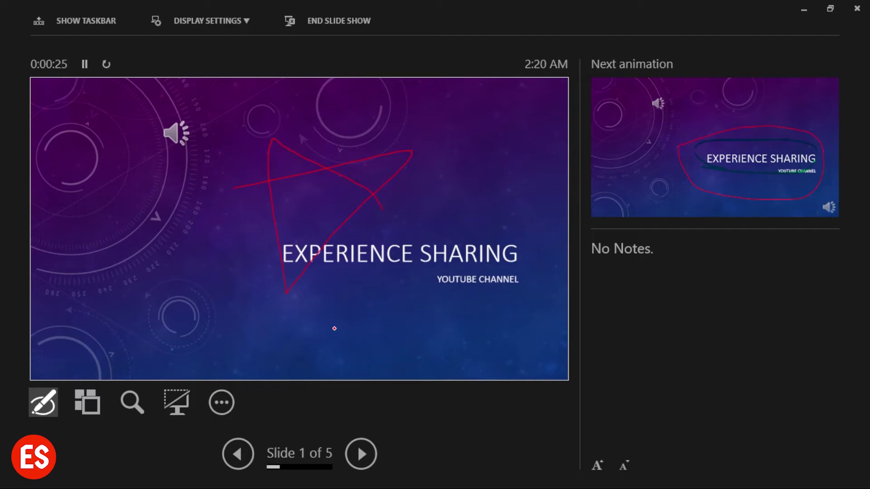
Jump to slide 2 via See All Slides and draw a dark line under the chart.
left_click(89, 403)
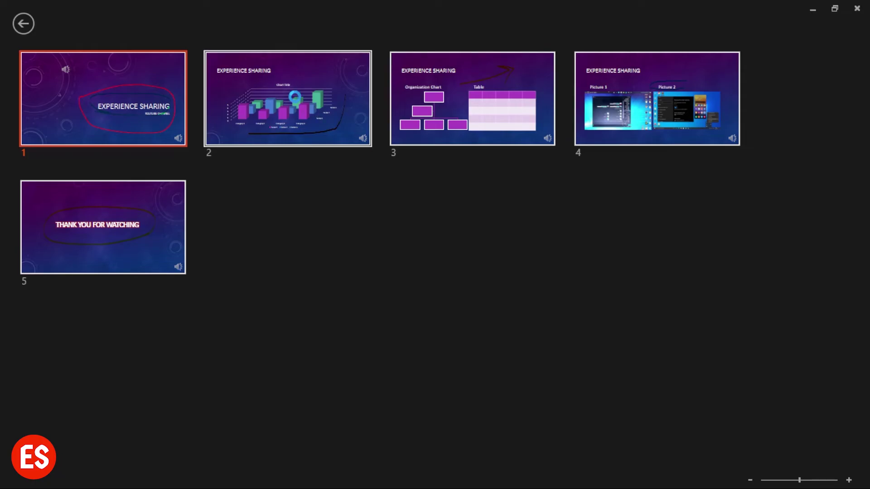
left_click(293, 99)
left_click_drag(171, 346, 457, 326)
right_click(458, 326)
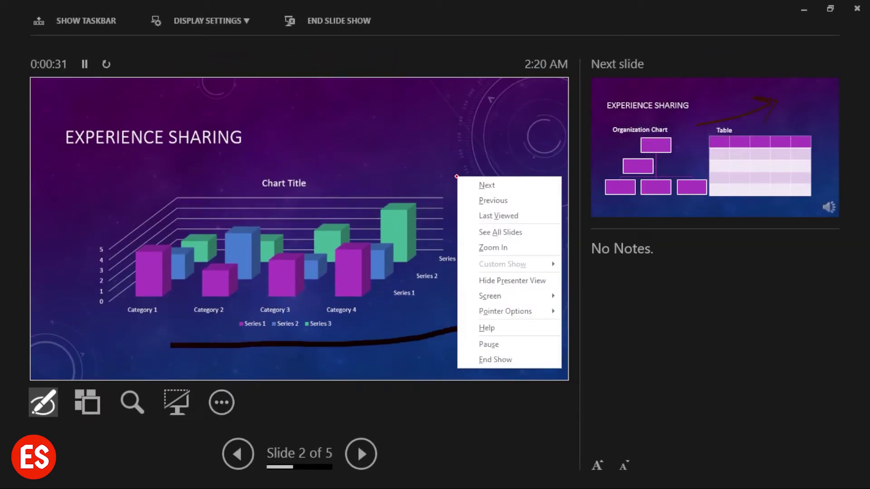
left_click(508, 345)
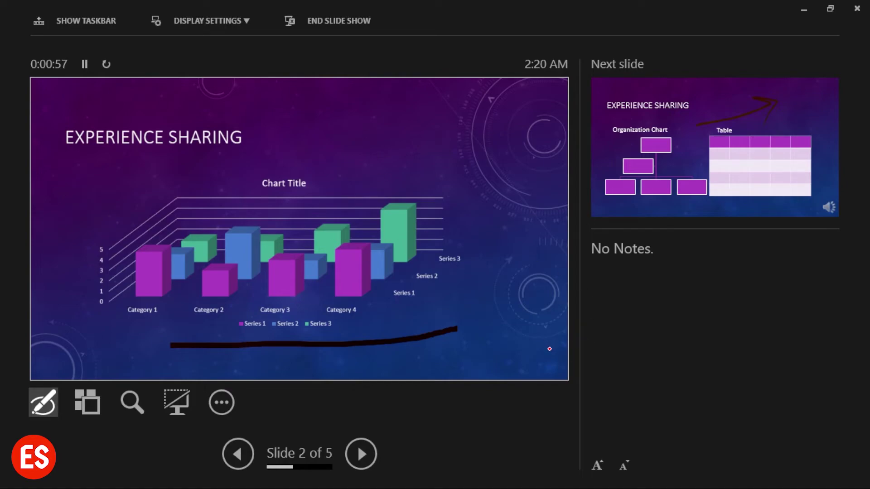
Magnify the chart around Category 2, then return the slide to full view.
left_click(131, 408)
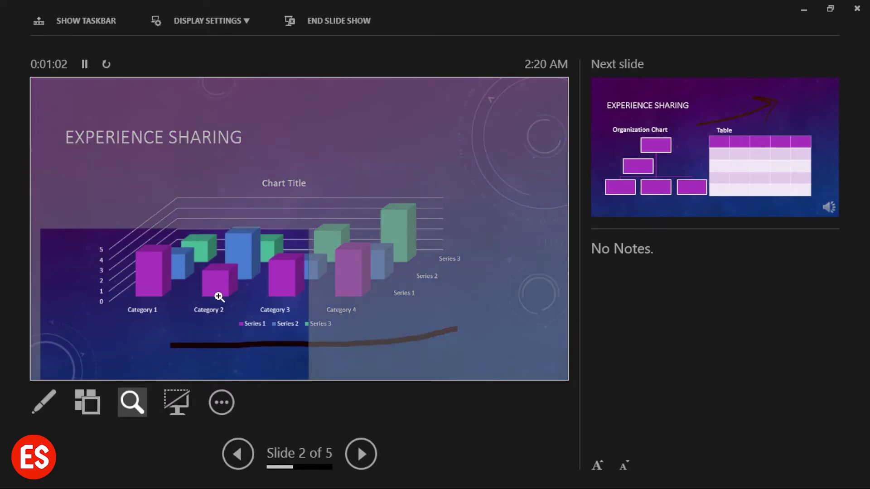
left_click(233, 247)
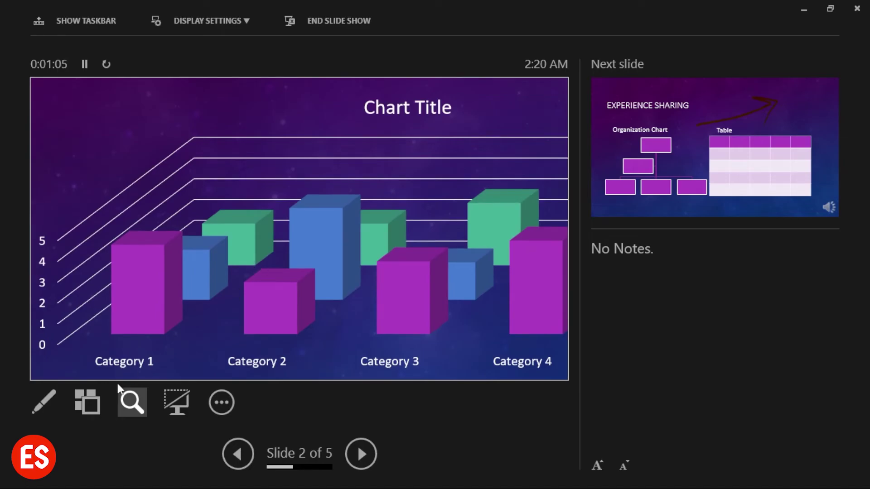
left_click(127, 402)
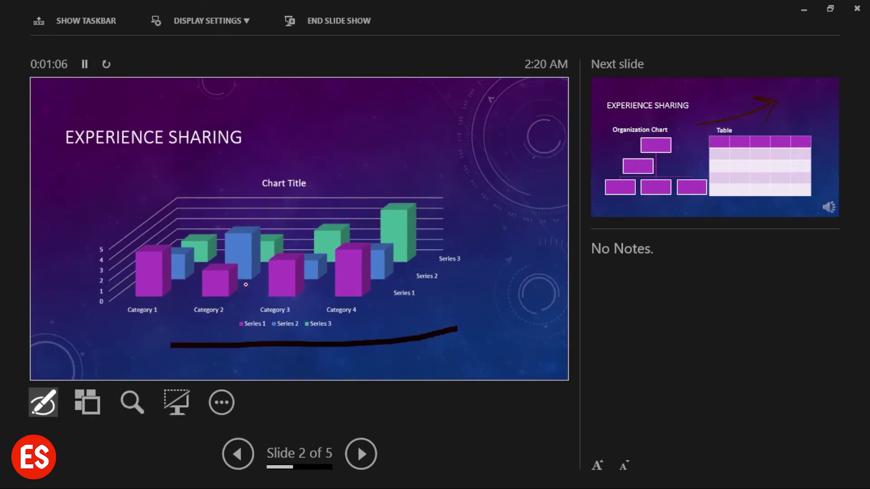
Black out the audience screen, bring the slide back, and show the extra slide-show options.
left_click(182, 401)
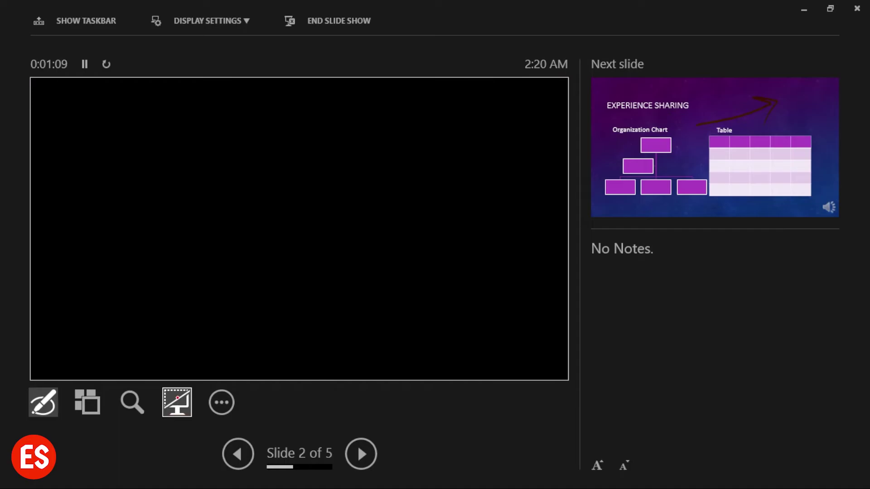
left_click(182, 400)
left_click(217, 403)
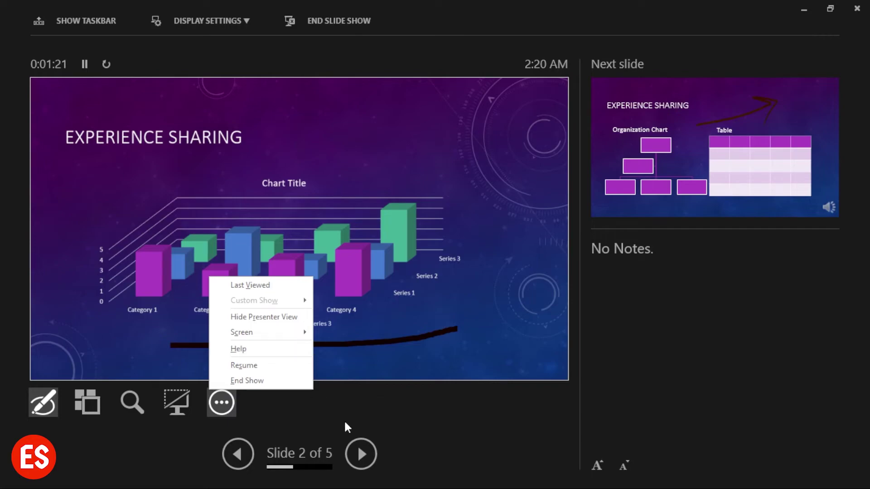
Close the options list, show the Windows taskbar, check display settings, then advance to slide 3.
left_click(431, 413)
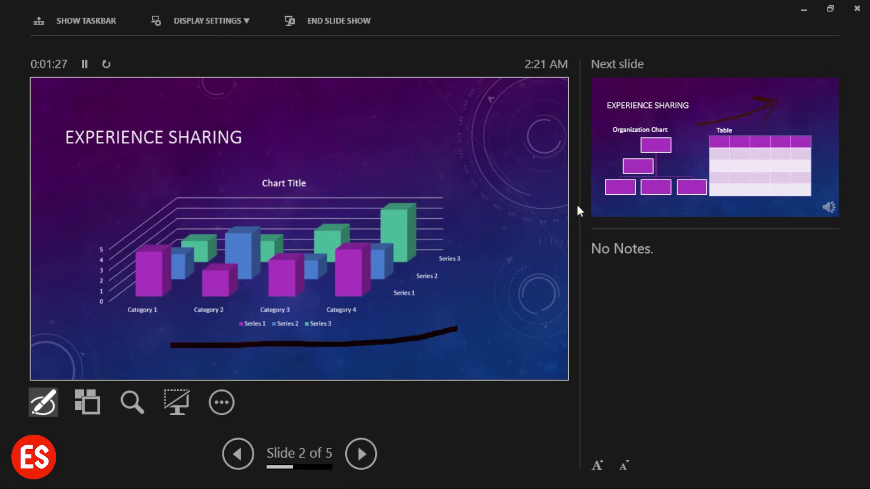
left_click(90, 22)
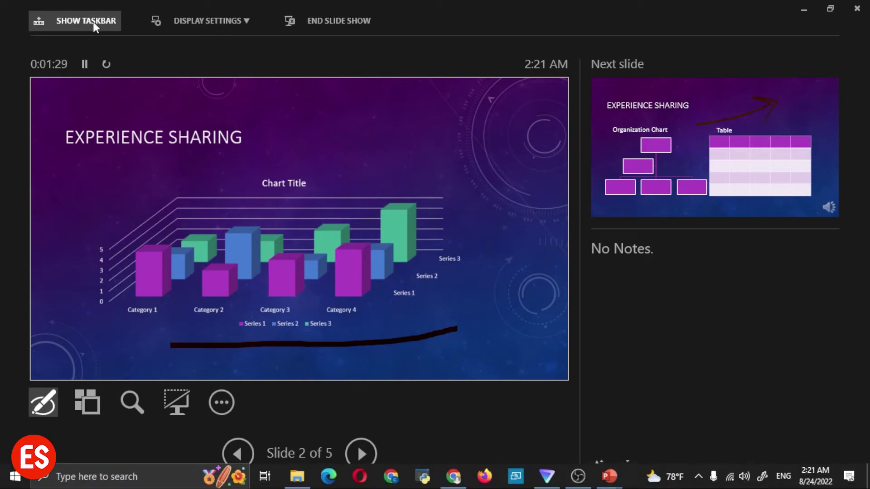
left_click(238, 20)
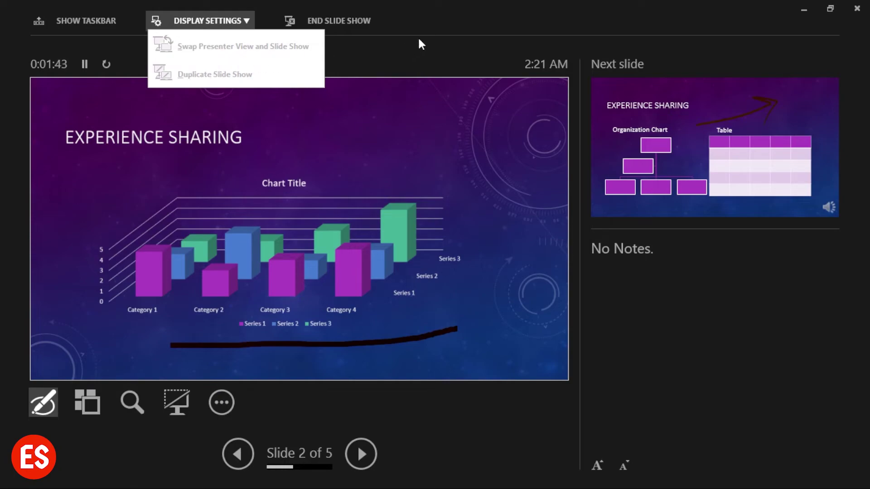
left_click(432, 208)
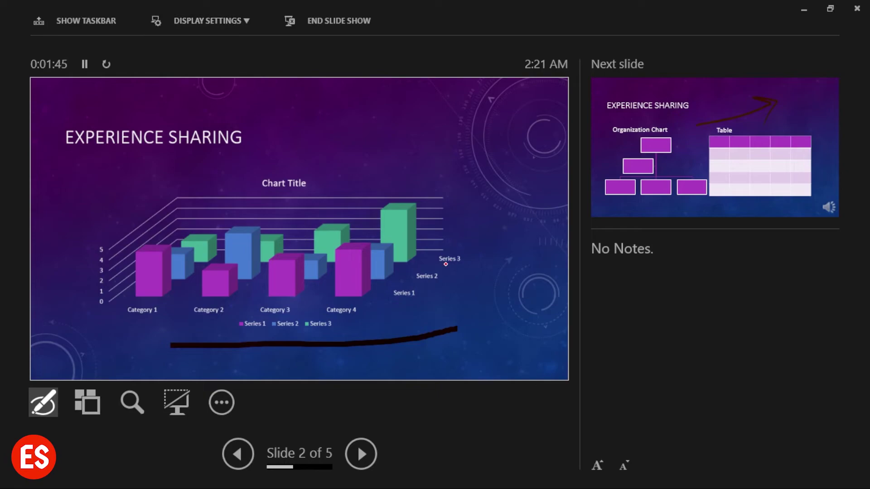
left_click(362, 454)
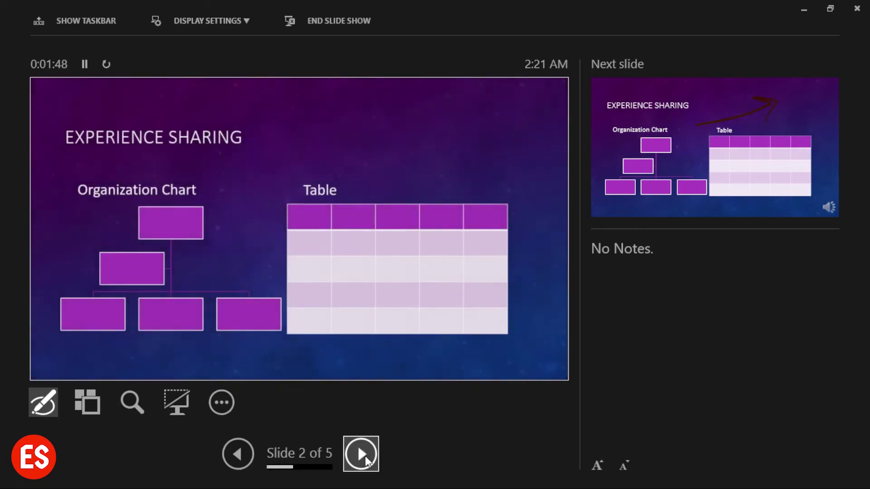
Advance through slide 3 to slide 4 and end the slide show.
left_click(362, 454)
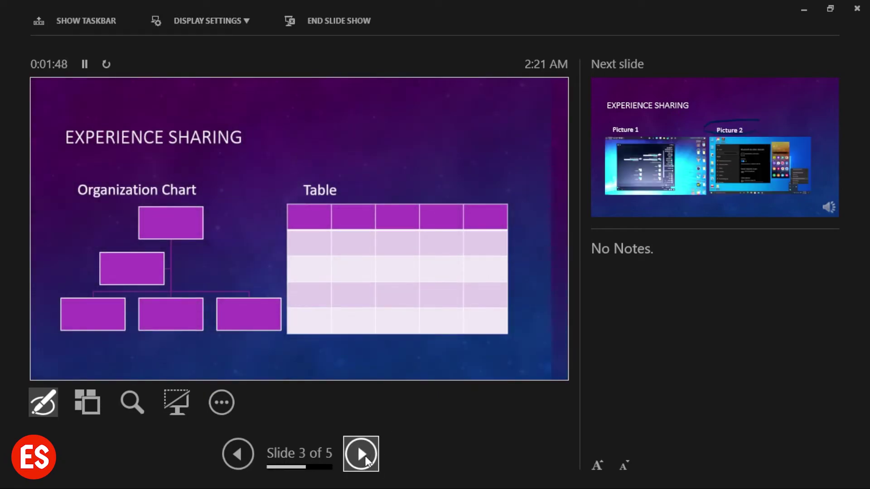
left_click(363, 455)
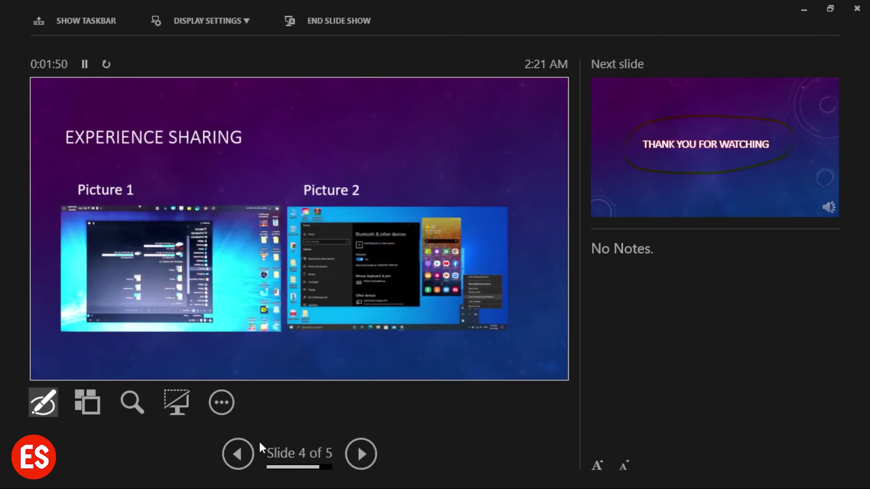
left_click(342, 23)
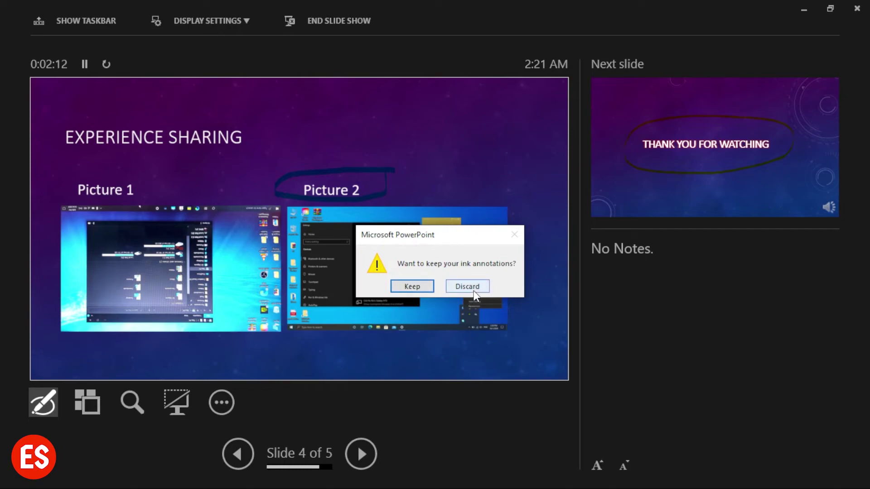
Keep the ink annotations and restart the slide show from the first slide.
left_click(410, 287)
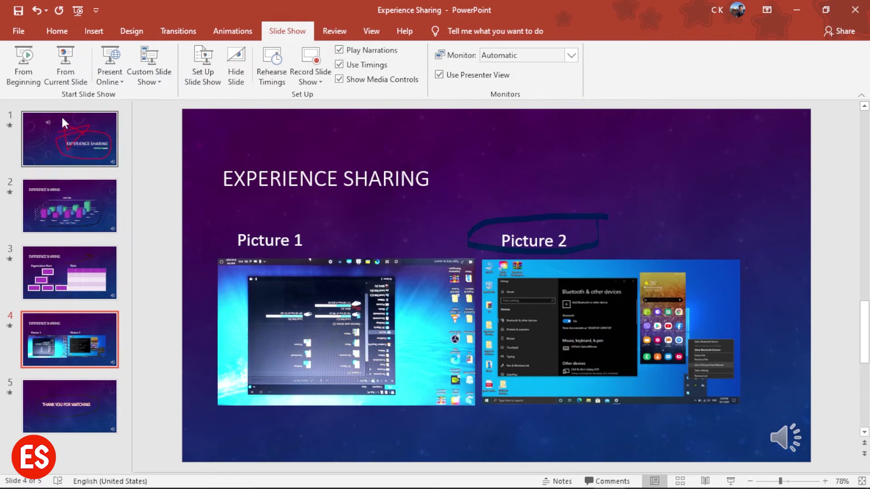
left_click(23, 64)
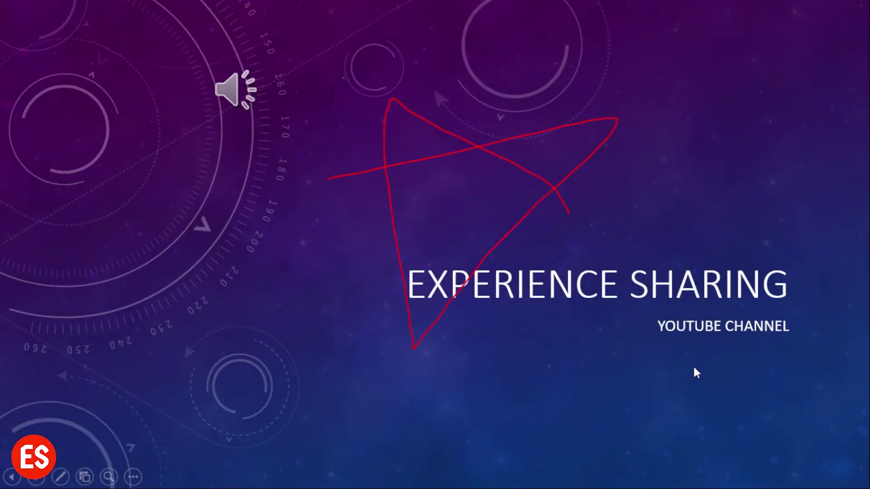
Pause the show from the right-click menu, then end it to return to editing.
right_click(327, 241)
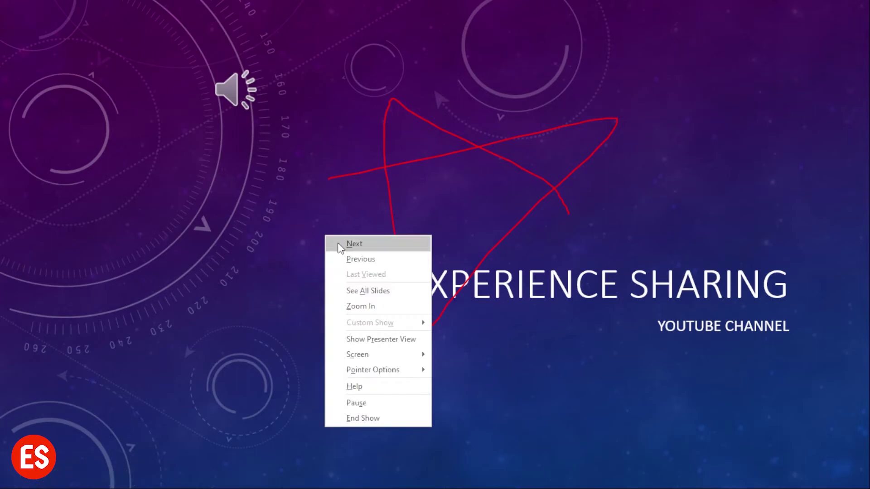
left_click(397, 403)
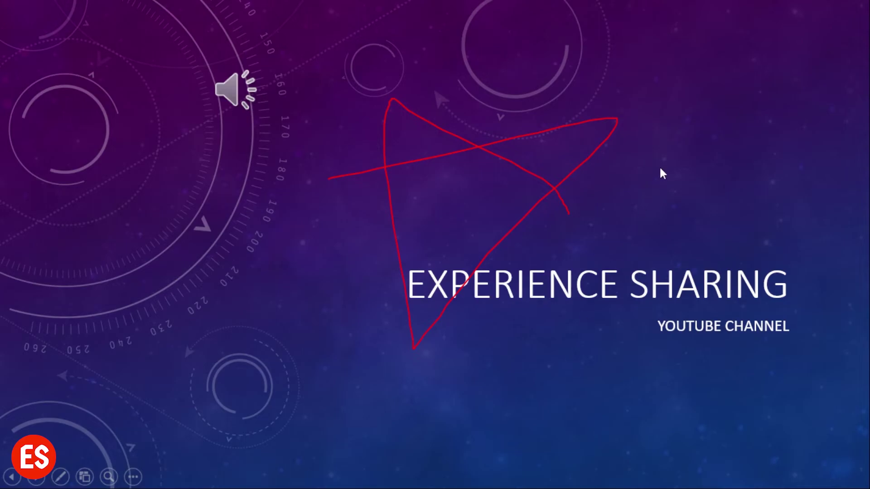
right_click(662, 174)
left_click(709, 352)
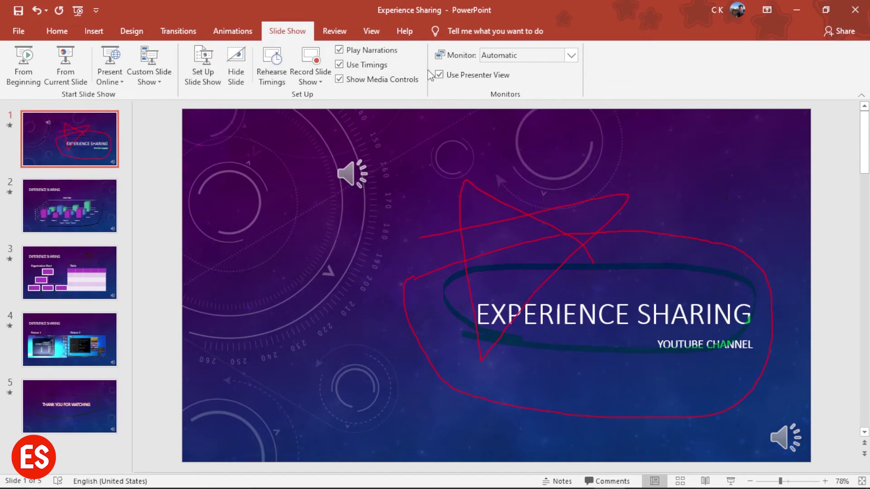
In Set Up Show, try the individual-window and kiosk show types, then choose Presented by a speaker (full screen).
left_click(207, 69)
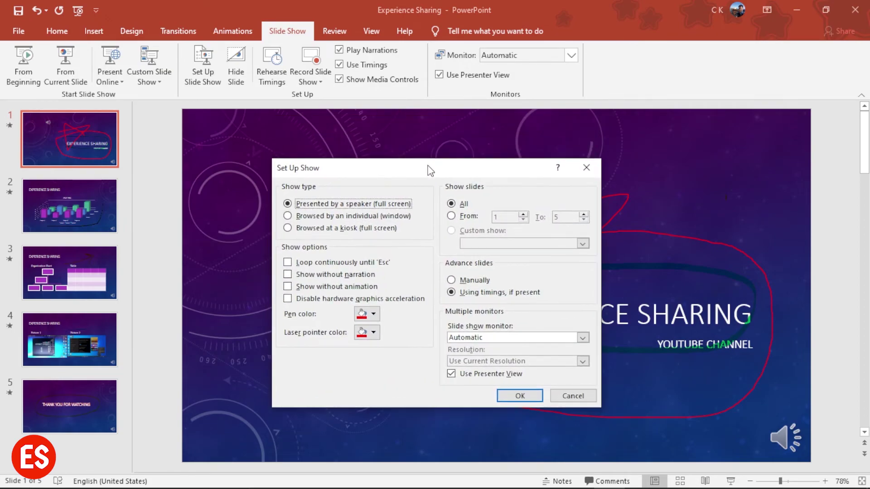
left_click(349, 208)
left_click(346, 219)
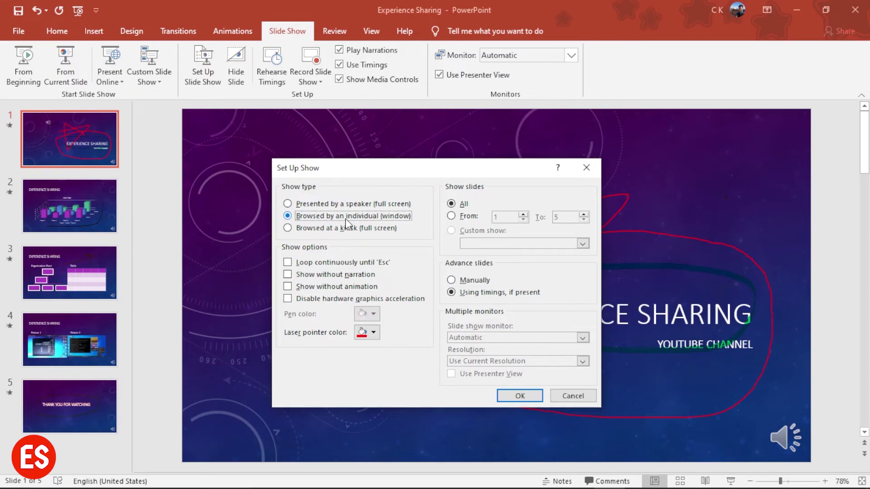
left_click(343, 230)
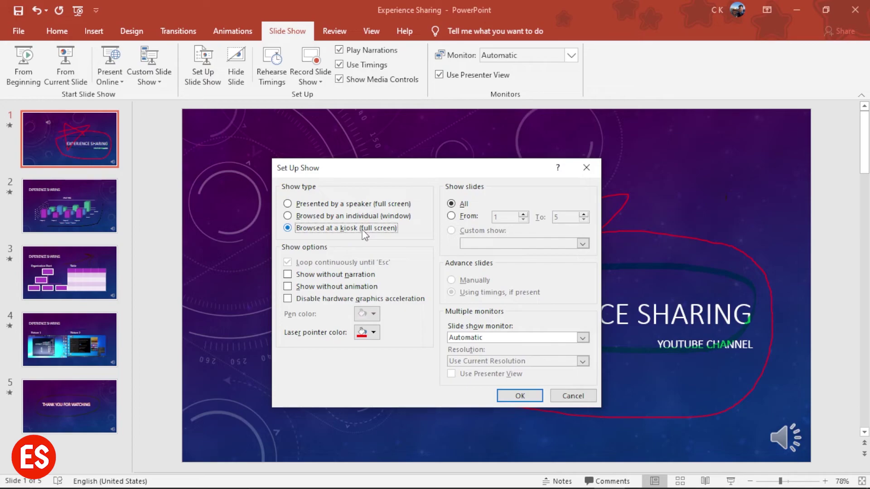
left_click(290, 263)
left_click(288, 204)
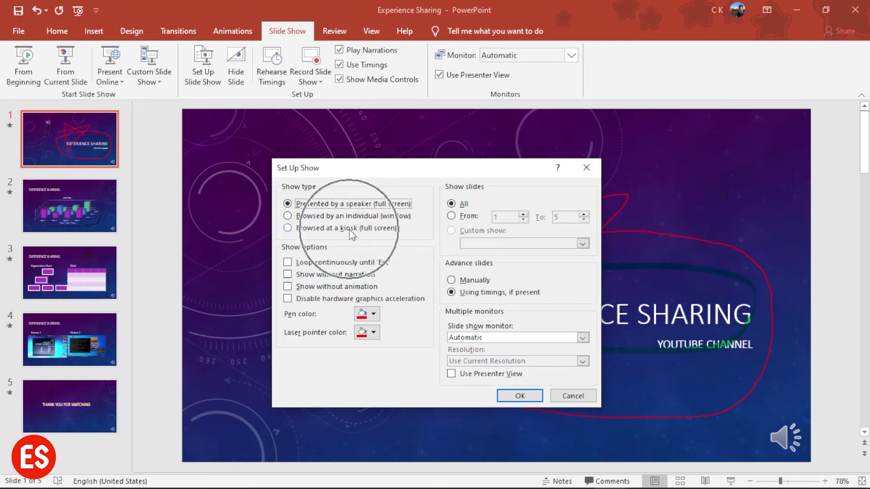
Toggle the looping, narration, animation and hardware acceleration options, leaving each as it was.
left_click(287, 263)
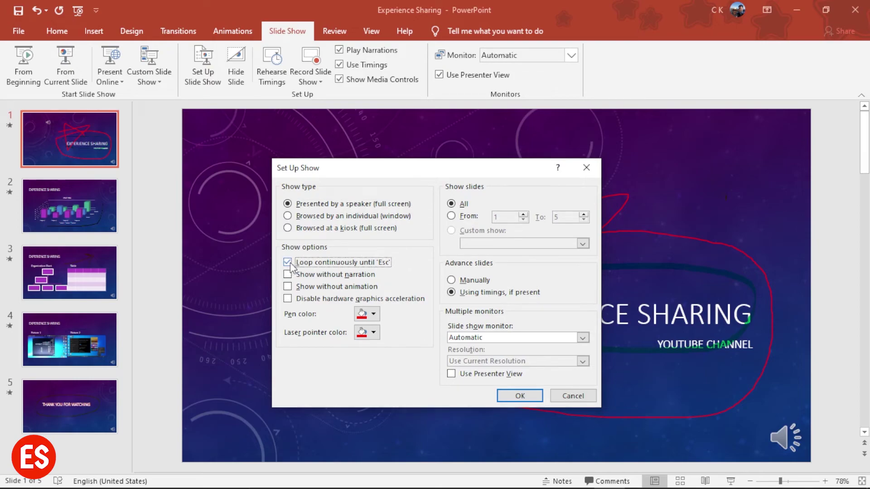
left_click(290, 266)
left_click(288, 276)
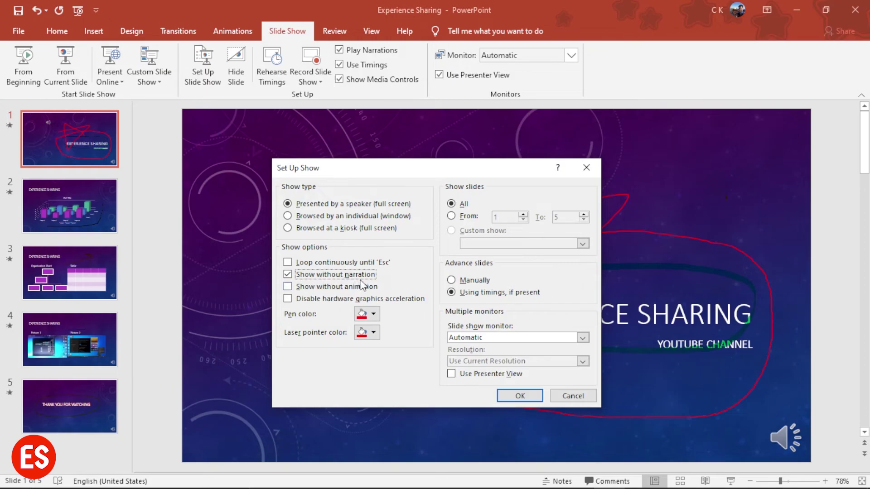
left_click(287, 275)
left_click(288, 286)
left_click(287, 286)
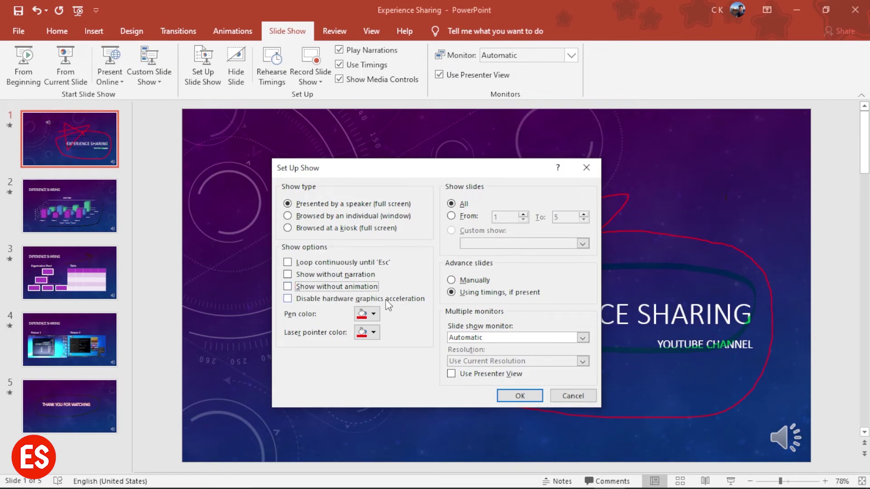
double_click(289, 301)
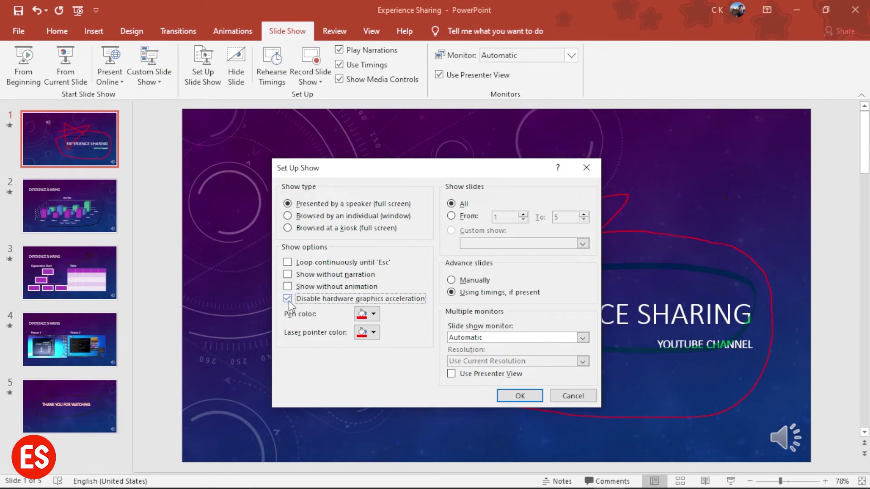
Check the pen and laser pointer colour lists, keeping both colours red.
left_click(367, 313)
left_click(320, 362)
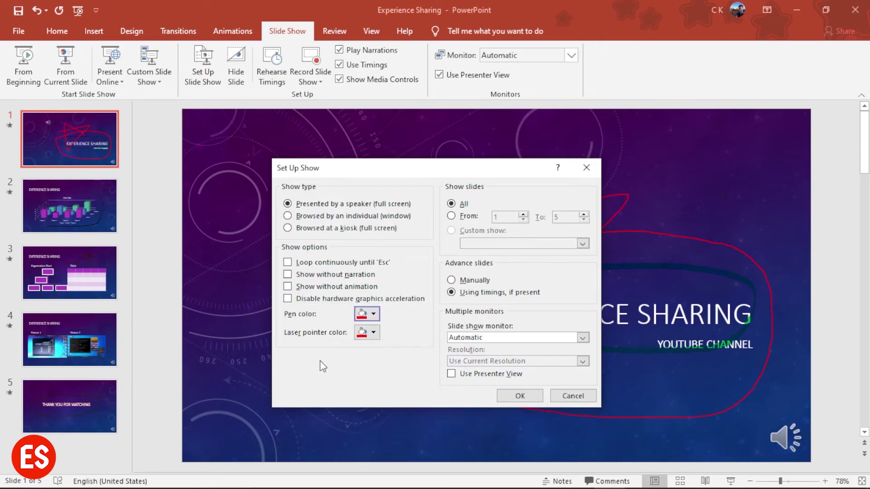
left_click(368, 332)
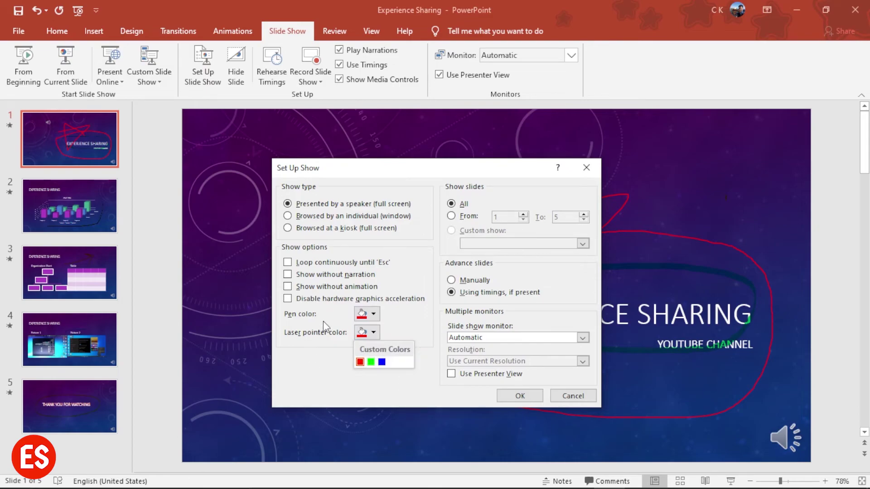
left_click(404, 374)
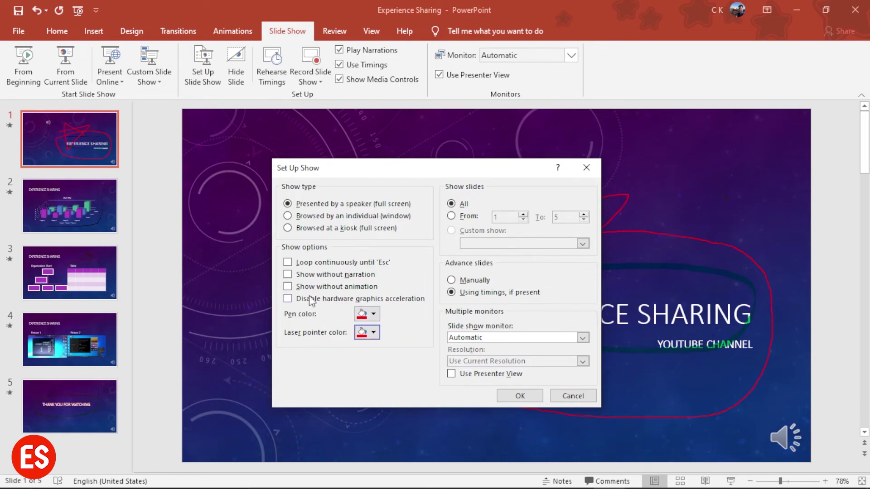
Try a slide range from 2 to 4, then switch back to showing all slides.
left_click(453, 216)
left_click(559, 218)
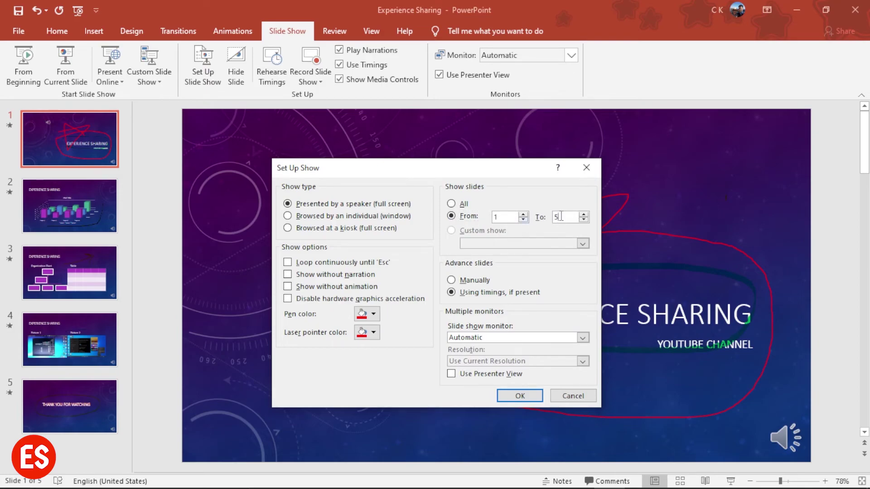
left_click(523, 213)
left_click(585, 220)
left_click(451, 203)
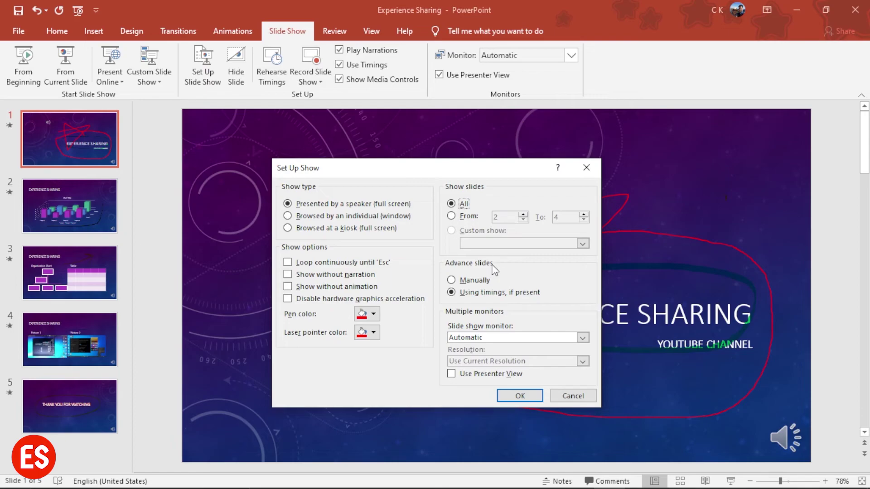
left_click(493, 237)
Cancel Set Up Show and start a new custom show named 'Selection Show'.
left_click(573, 396)
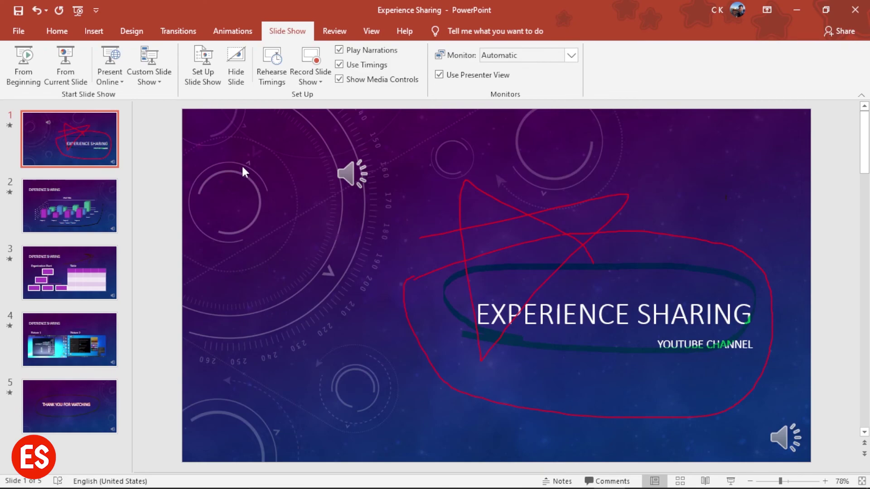
left_click(157, 85)
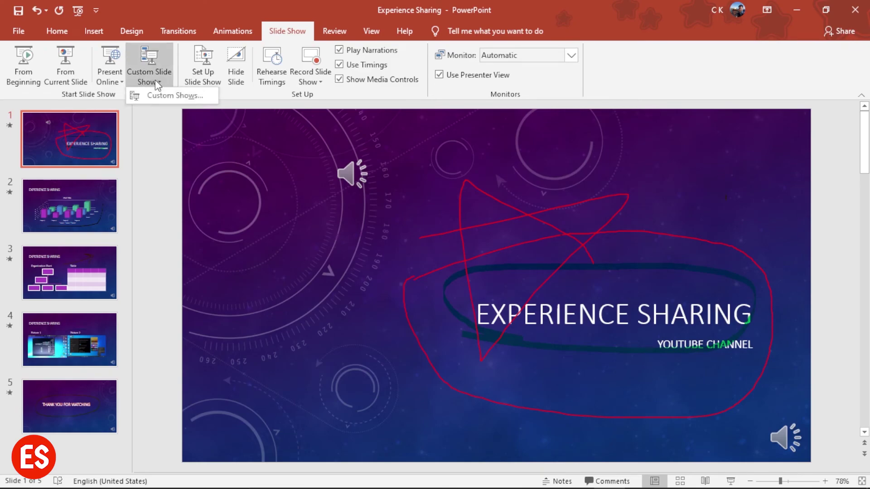
left_click(177, 103)
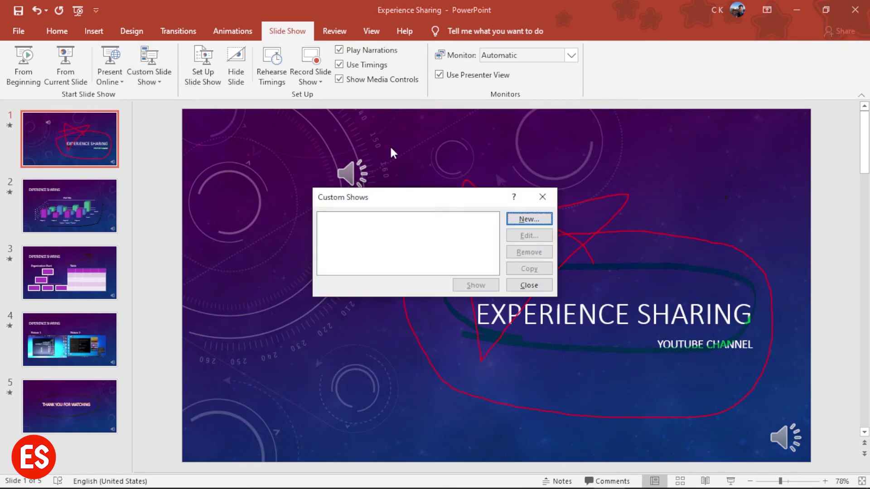
left_click(524, 219)
left_click_drag(343, 180, 279, 180)
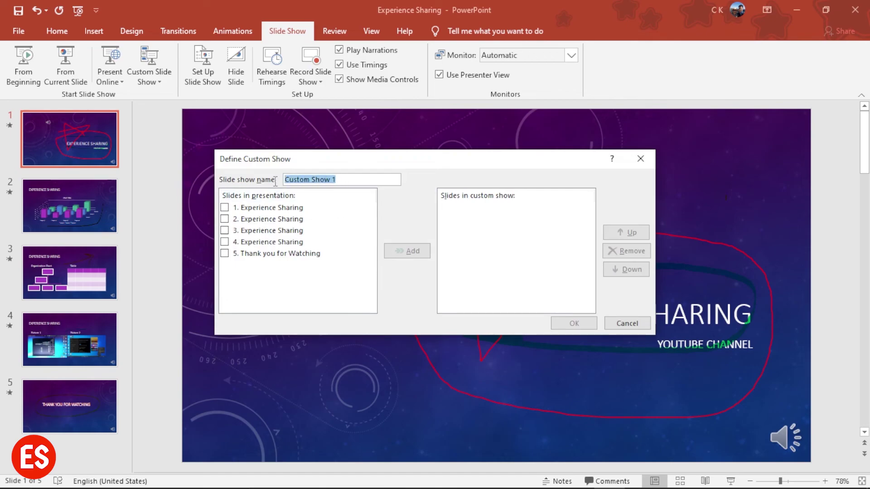
type("S")
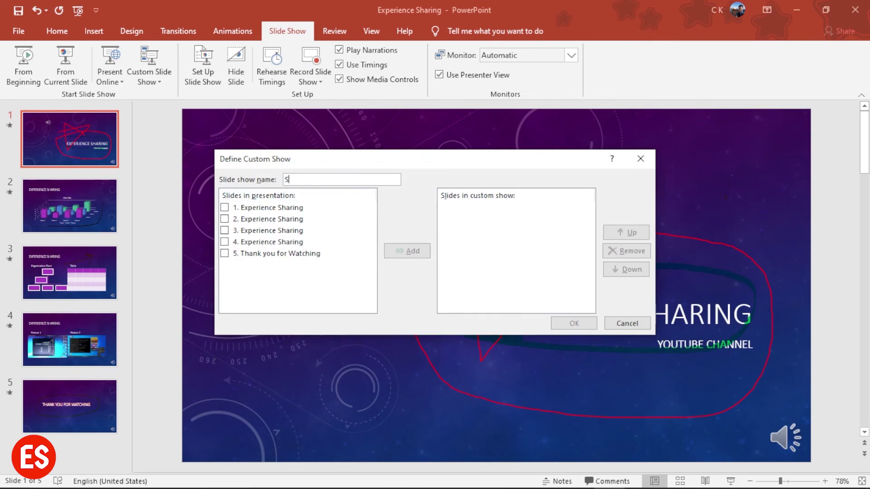
type("electio")
type("n Show")
Add slides 1, 3 and 5 to Selection Show, save it, and close Custom Shows.
left_click(287, 205)
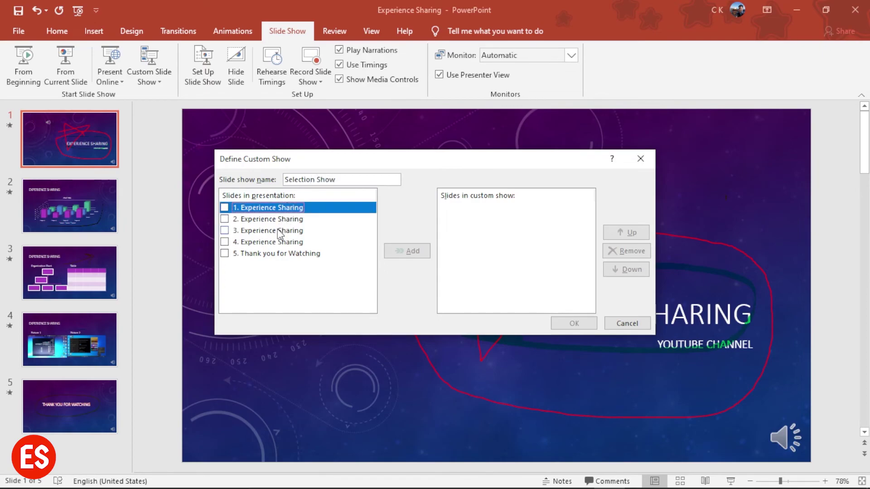
left_click(279, 231)
left_click(278, 207)
left_click(224, 207)
left_click(224, 231)
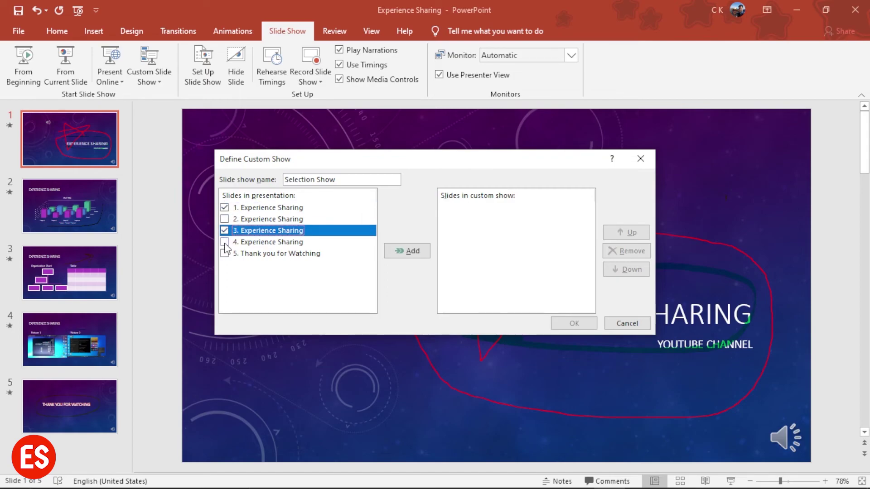
left_click(224, 253)
left_click(404, 250)
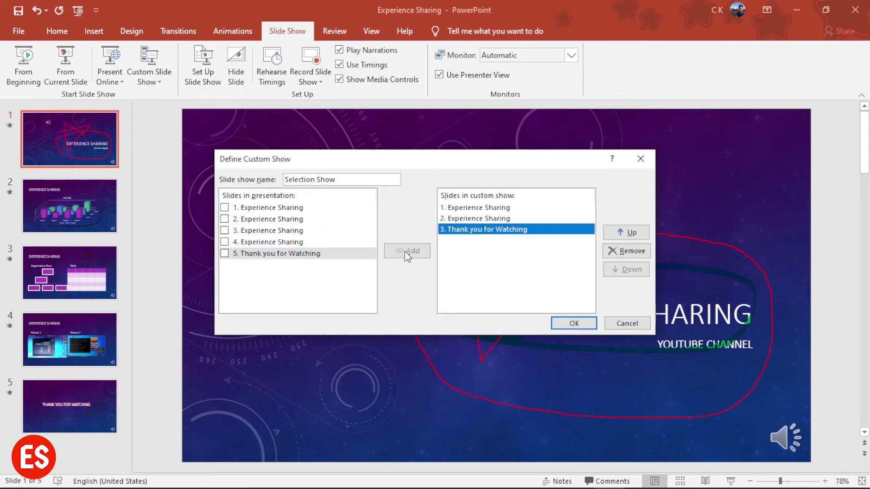
left_click(574, 324)
left_click(528, 285)
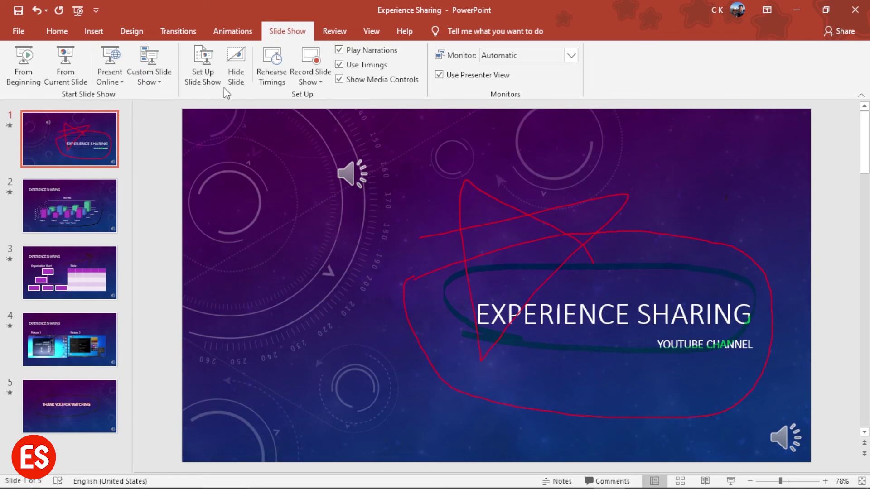
Reopen Set Up Show and set it to play the custom show Selection Show.
left_click(203, 66)
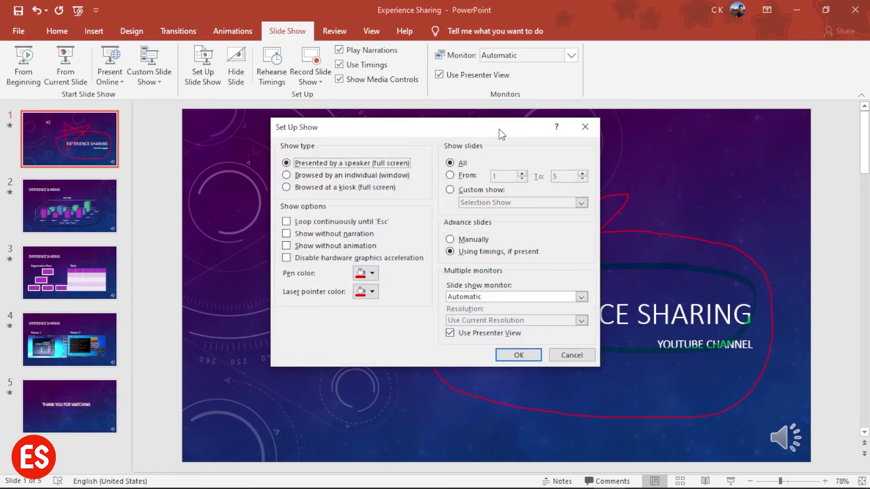
left_click_drag(499, 129, 508, 158)
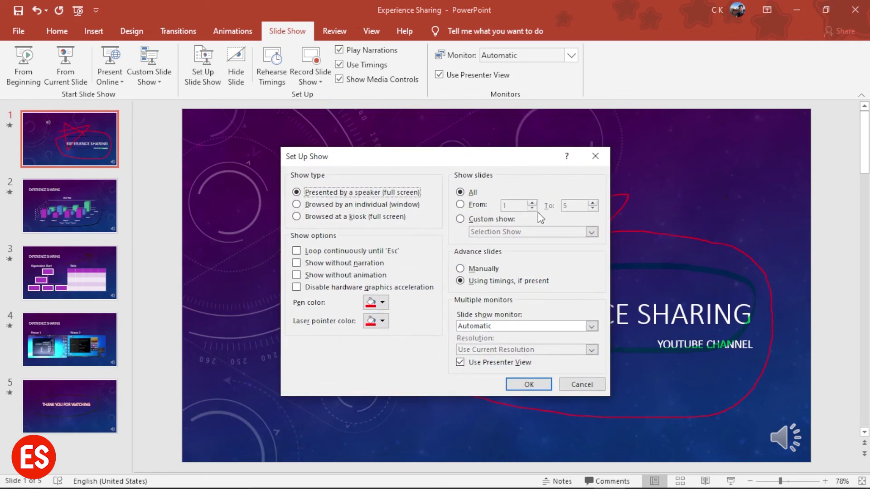
left_click(483, 205)
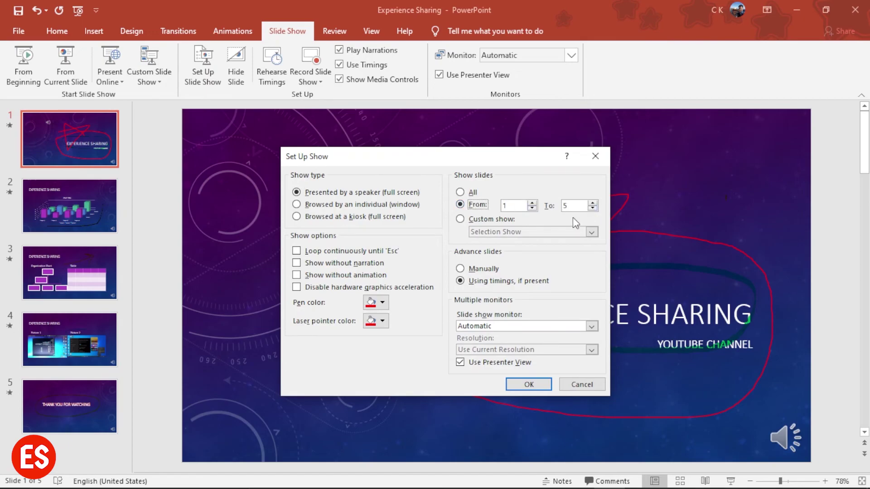
left_click(468, 219)
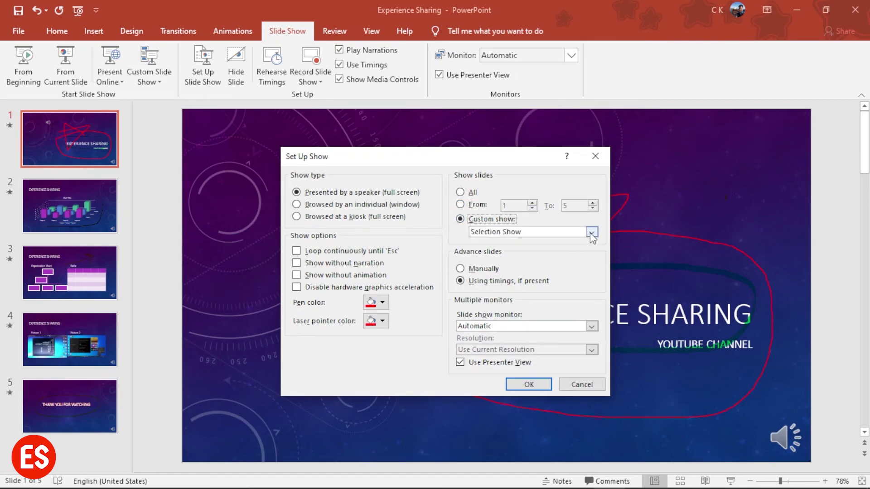
left_click(591, 233)
left_click(497, 245)
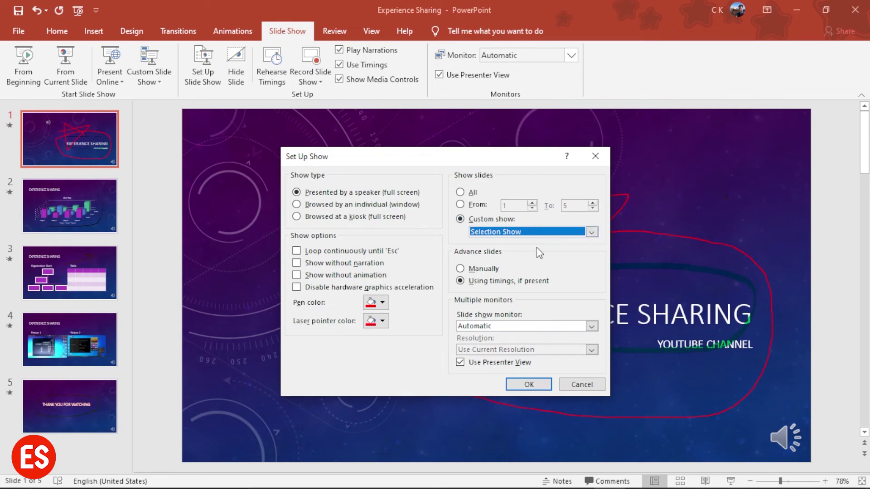
Keep Selection Show in the custom show dropdown and move the dialog up and left.
left_click(590, 232)
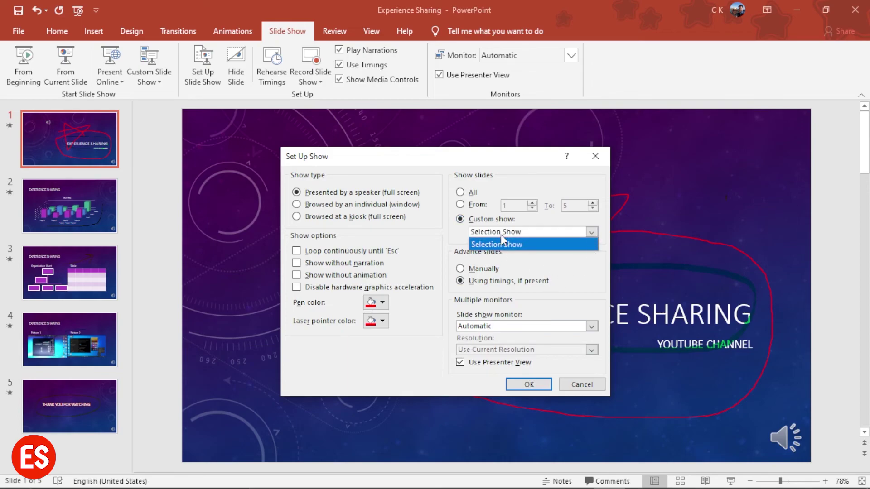
left_click(572, 256)
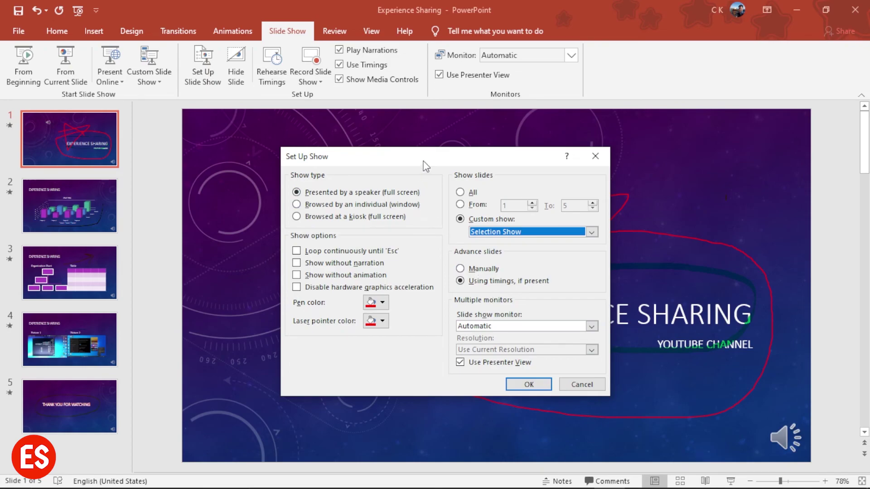
left_click_drag(429, 163, 432, 145)
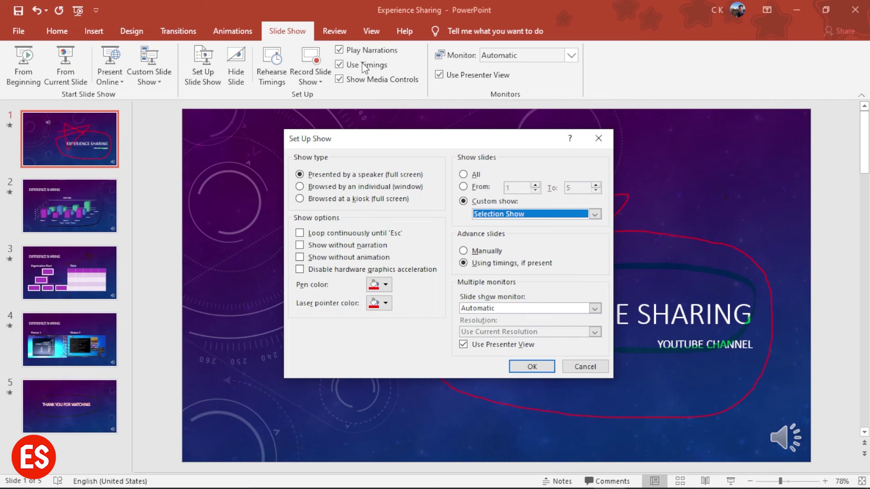
left_click_drag(403, 144, 377, 129)
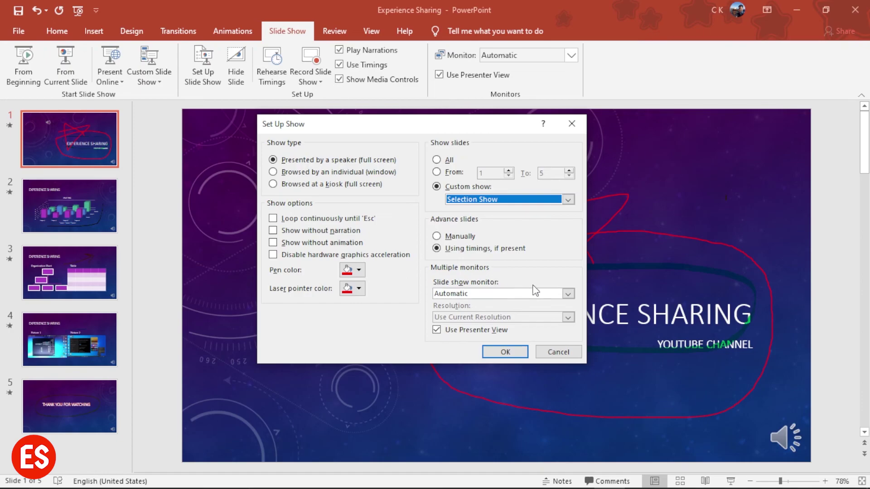
Try Primary Monitor as the slide show monitor and keep the current resolution.
left_click(569, 294)
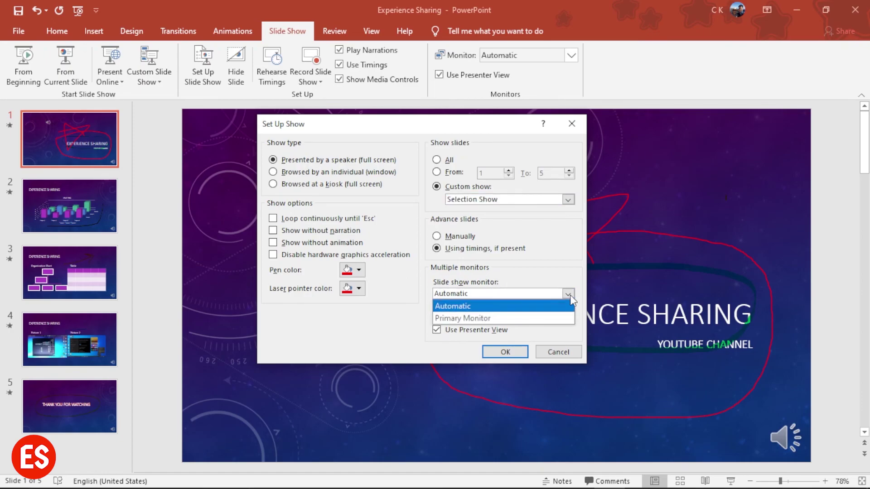
left_click(514, 319)
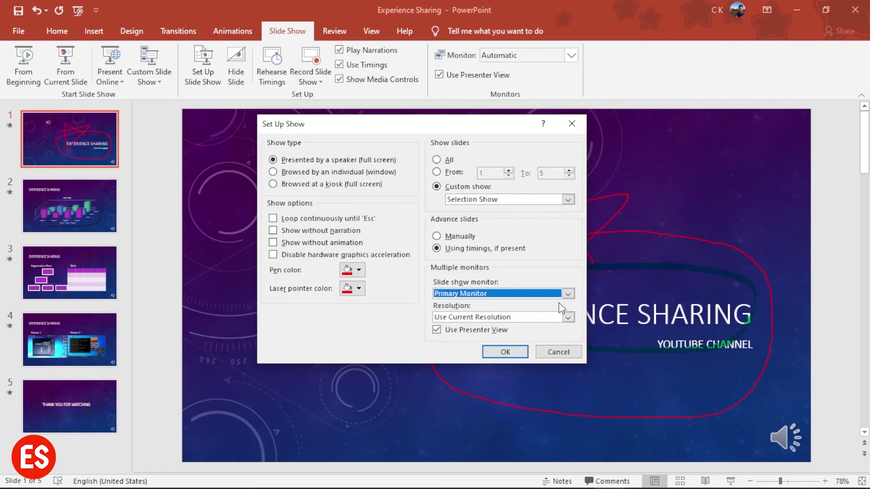
left_click(569, 294)
left_click(541, 305)
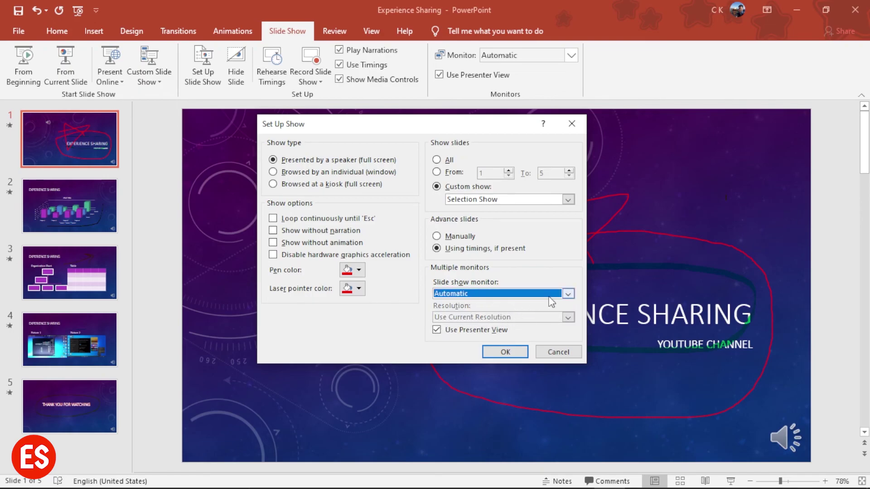
left_click(568, 295)
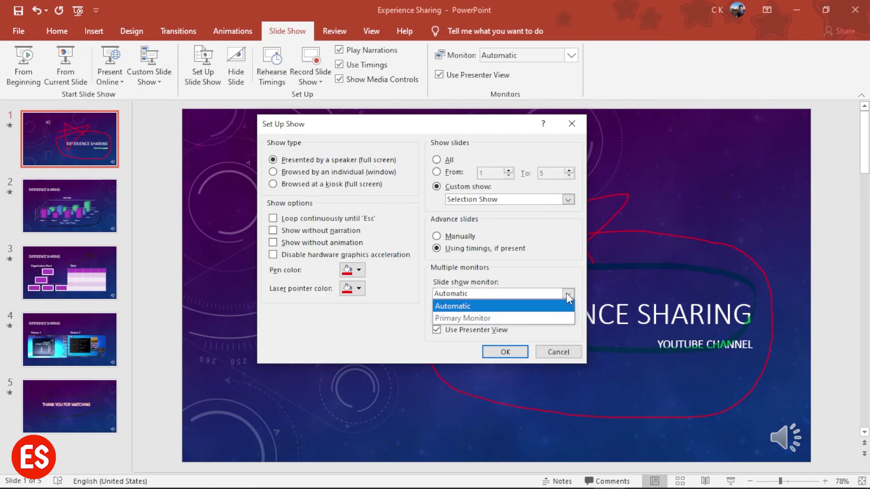
left_click(550, 318)
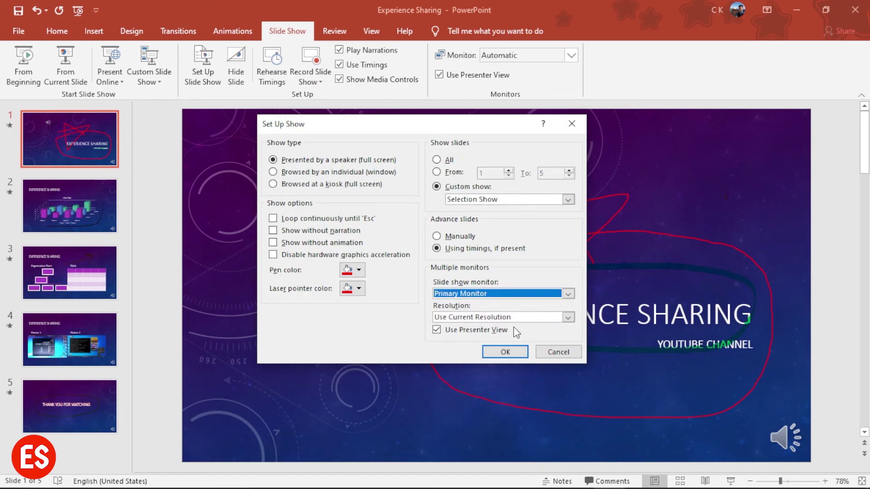
left_click(567, 318)
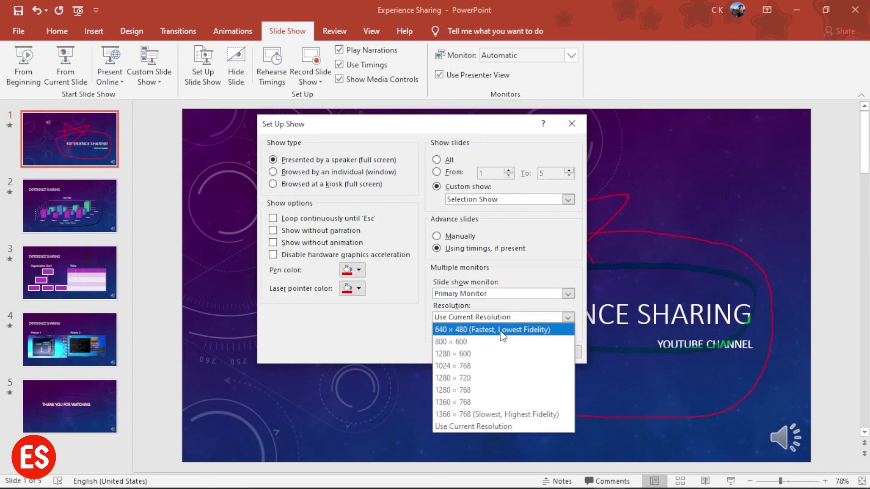
left_click(555, 270)
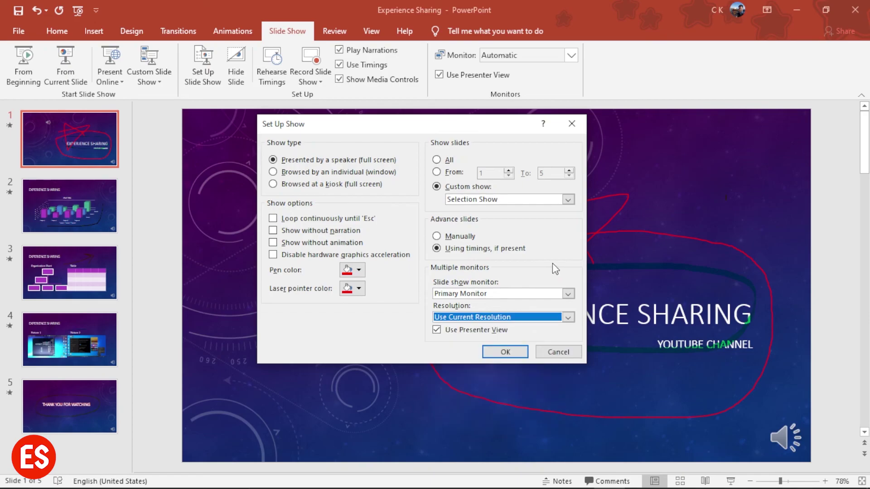
Keep Use Presenter View on, set the monitor back to Automatic, and confirm the setup.
left_click(435, 331)
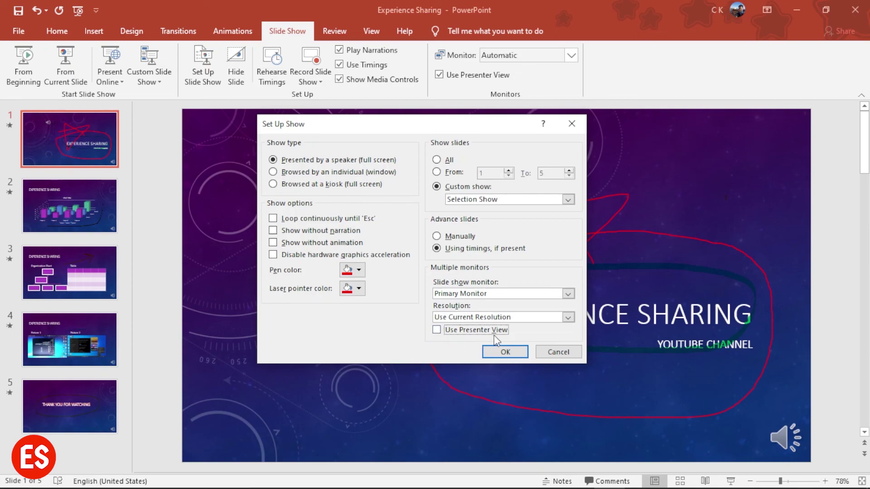
left_click(437, 330)
left_click(567, 294)
left_click(525, 306)
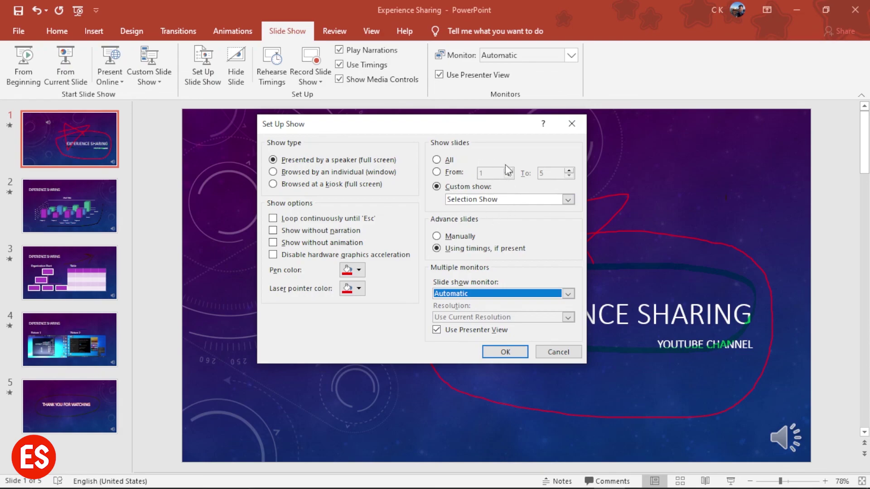
left_click(516, 352)
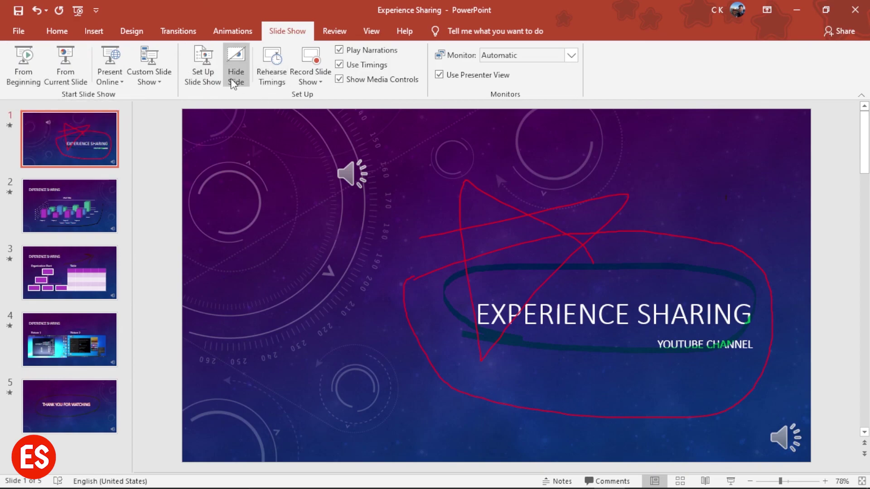
Turn on Show without narration in Set Up Show and confirm the change.
left_click(203, 68)
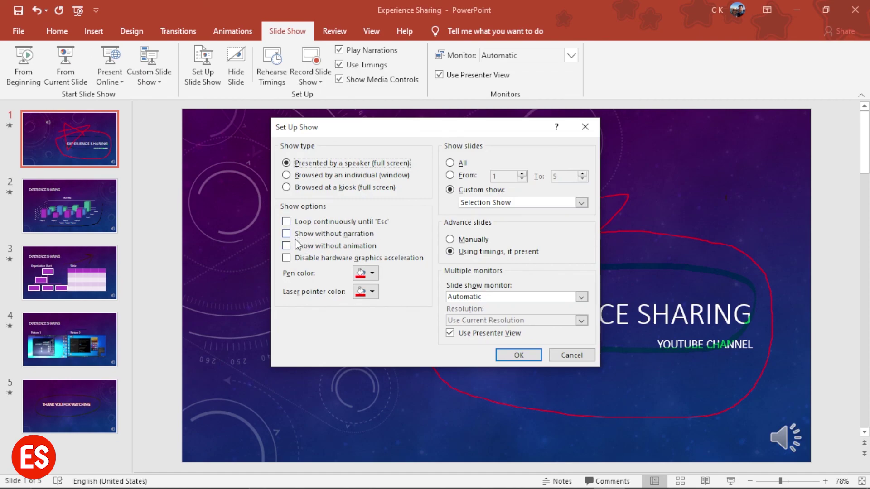
left_click(286, 234)
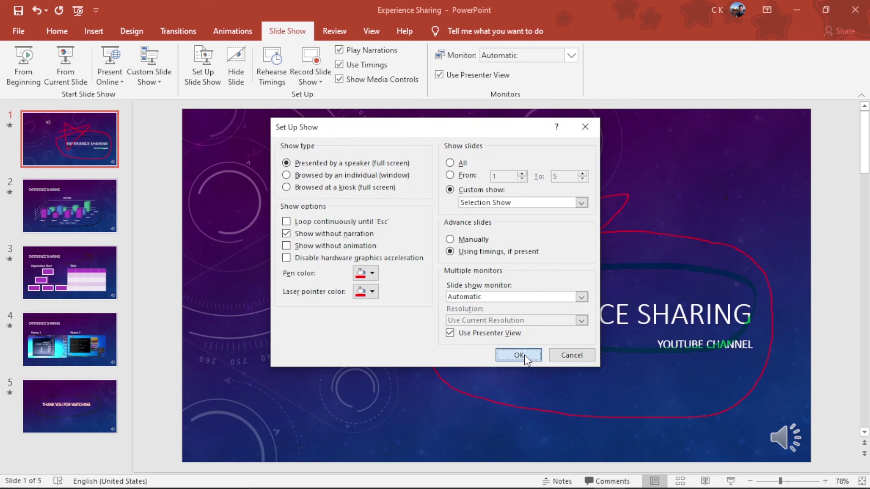
left_click(525, 356)
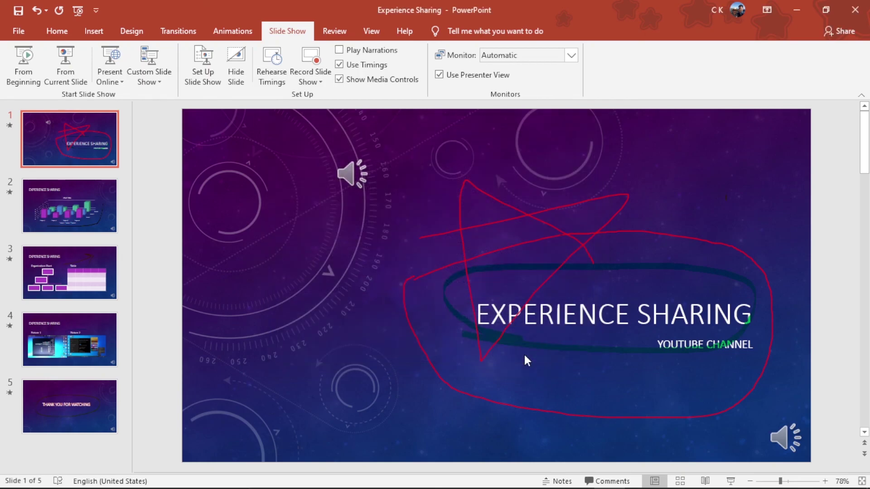
Run the slide show from the beginning through the Selection Show's three slides, ending on the thank-you slide, then exit.
left_click(24, 65)
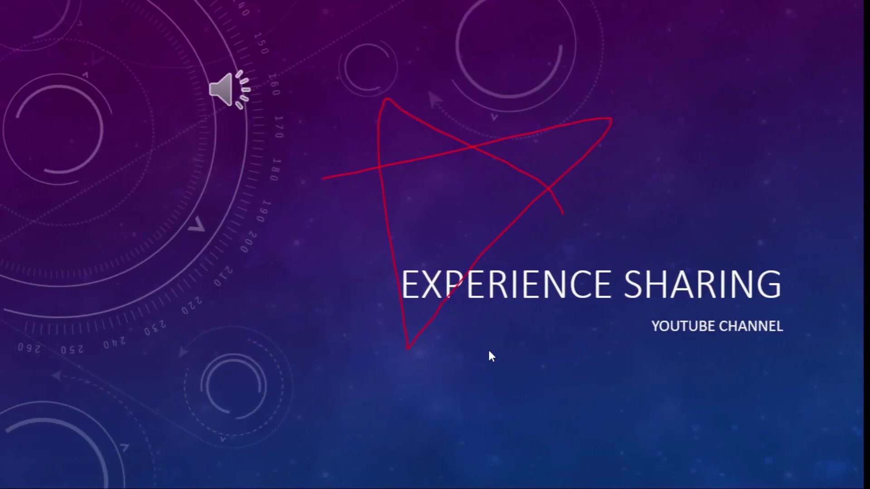
left_click(620, 366)
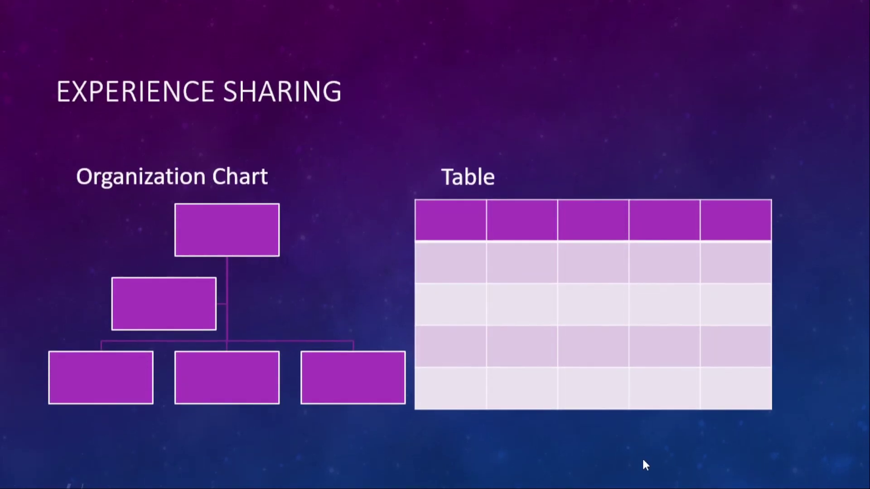
left_click(641, 464)
left_click(618, 390)
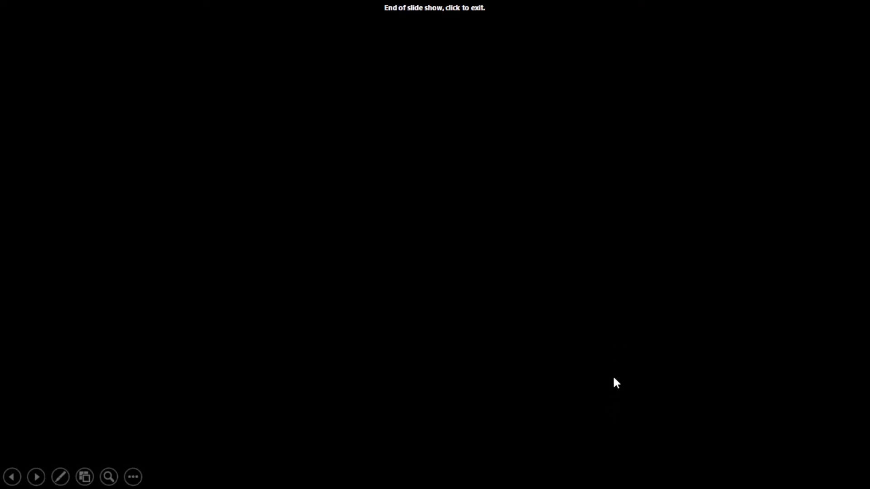
left_click(614, 378)
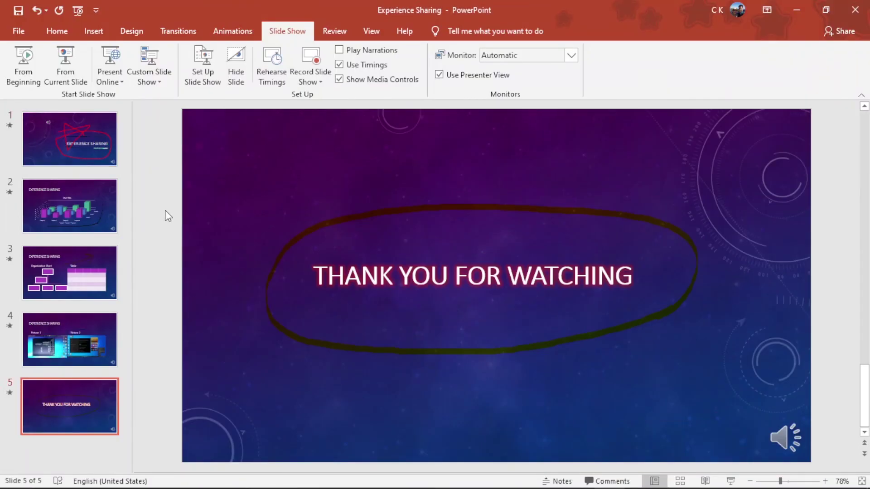